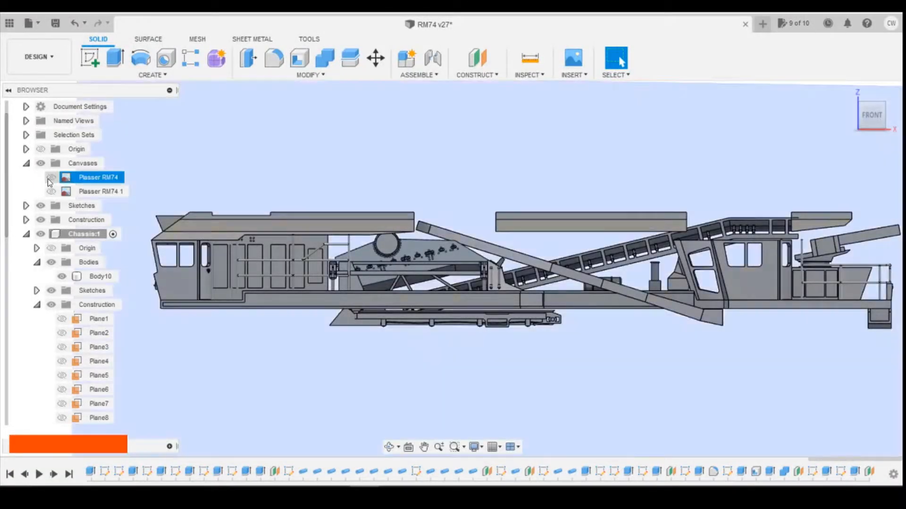
Show the Plasser RM74 canvas and make the Shaker Spoil Conveyor the active component.
left_click(51, 177)
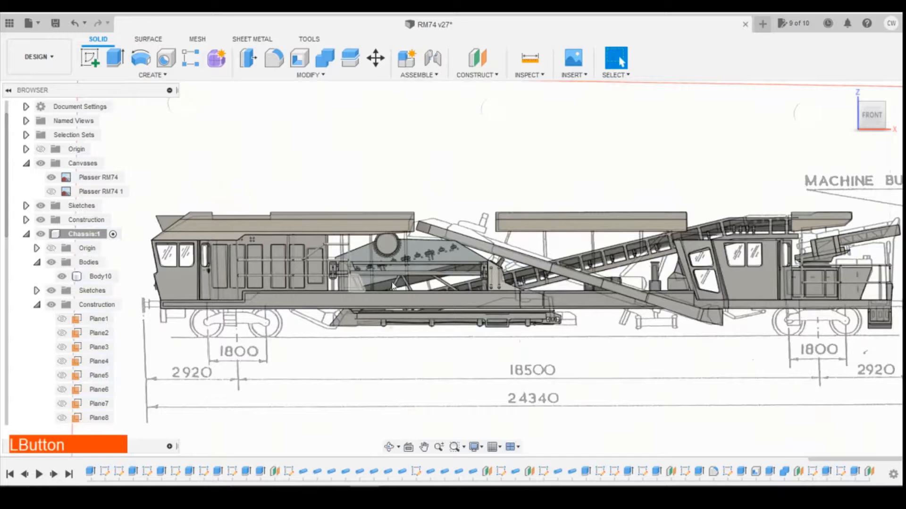
left_click(617, 279)
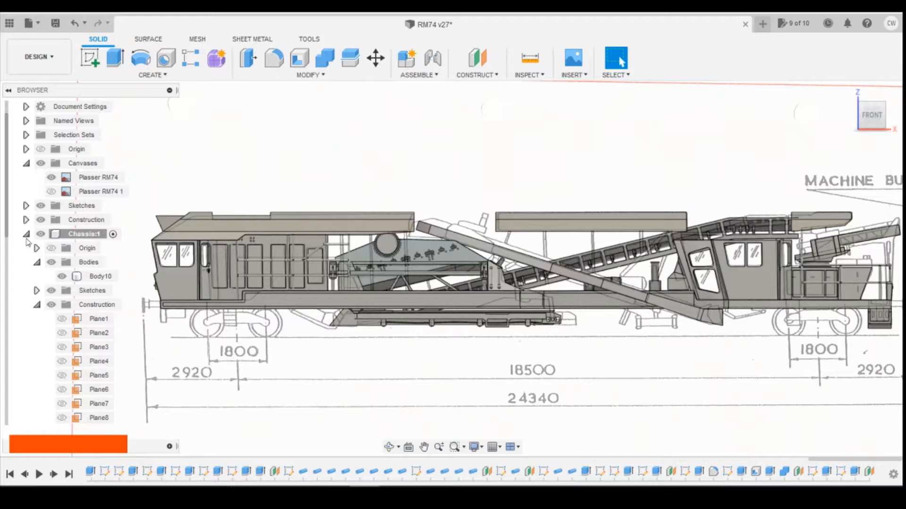
left_click(25, 236)
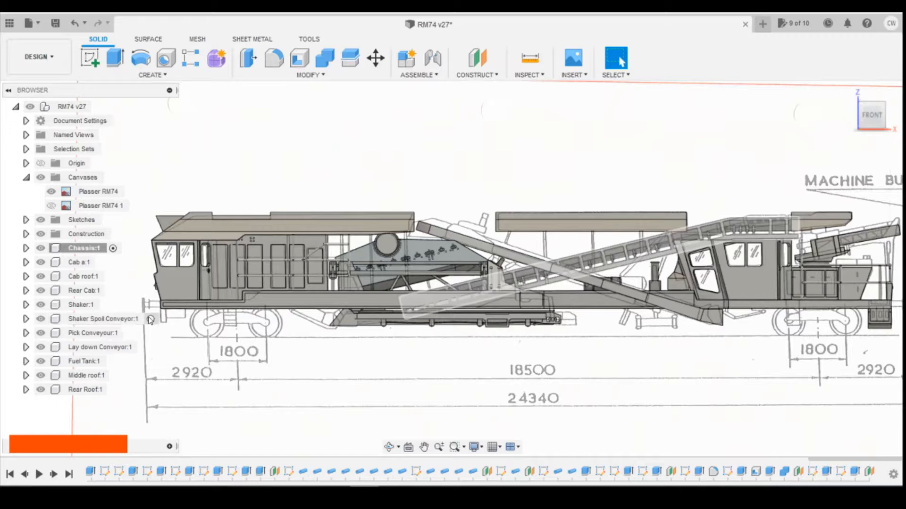
left_click(87, 320)
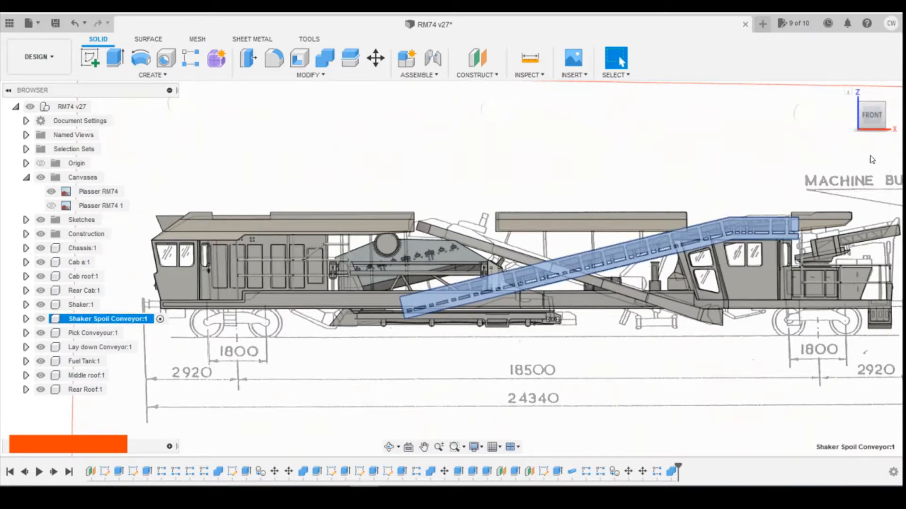
Start a sketch on the front side face of the Shaker Spoil Conveyor, beneath the middle roof.
left_click(872, 115)
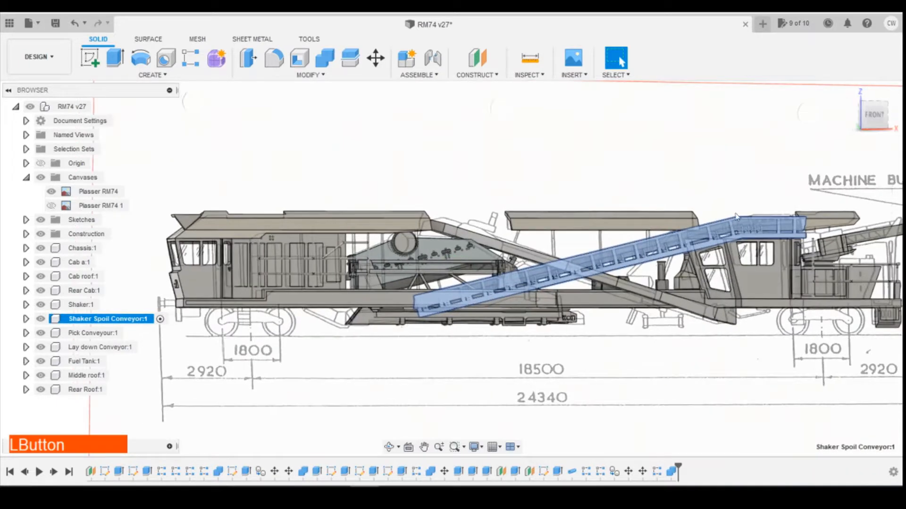
left_click(872, 120)
scroll(134, 203, "up", 3)
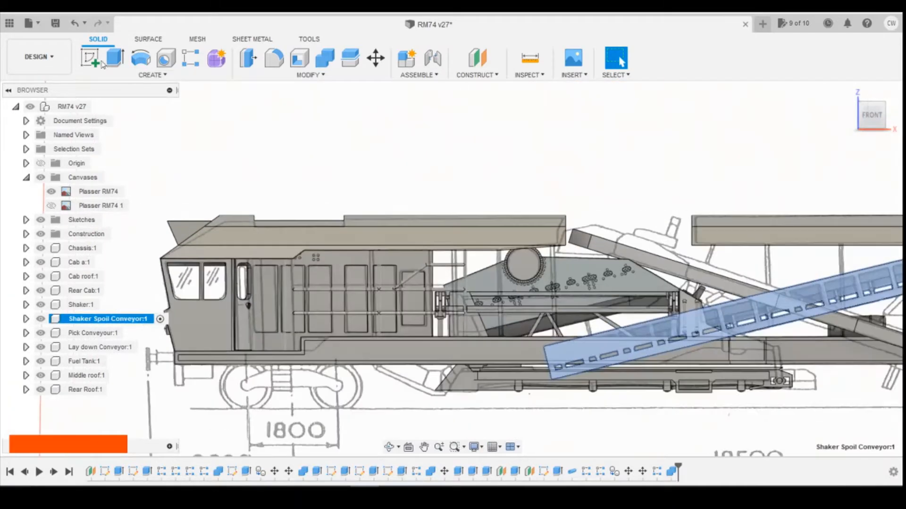
left_click(90, 58)
scroll(218, 160, "down", 2)
scroll(842, 284, "up", 5)
scroll(824, 283, "up", 2)
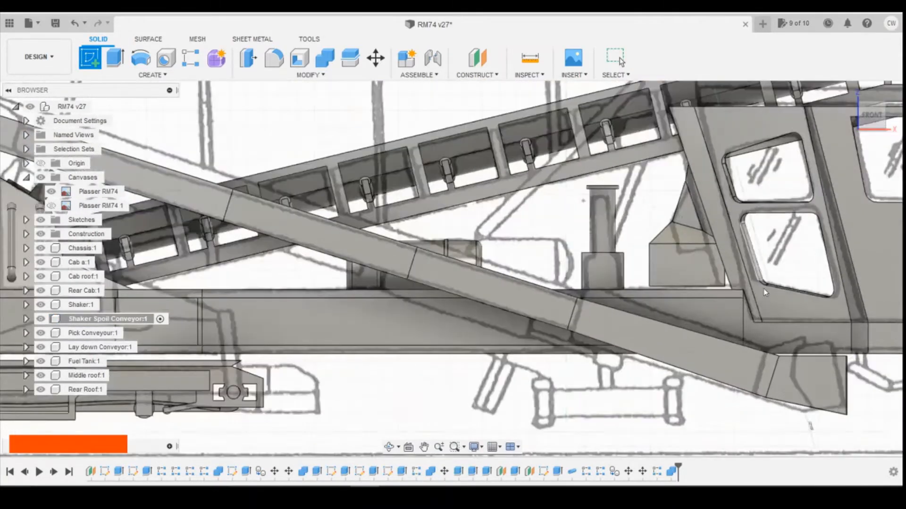
scroll(620, 248, "down", 2)
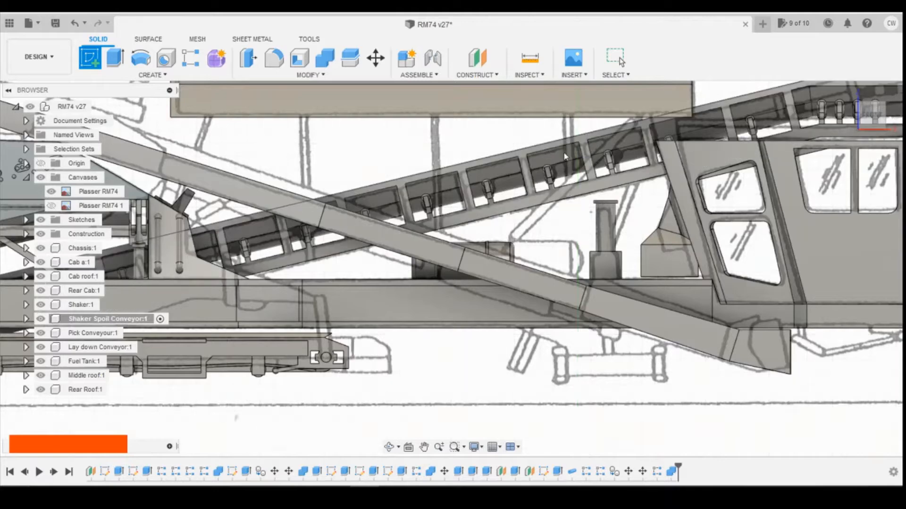
left_click(570, 191)
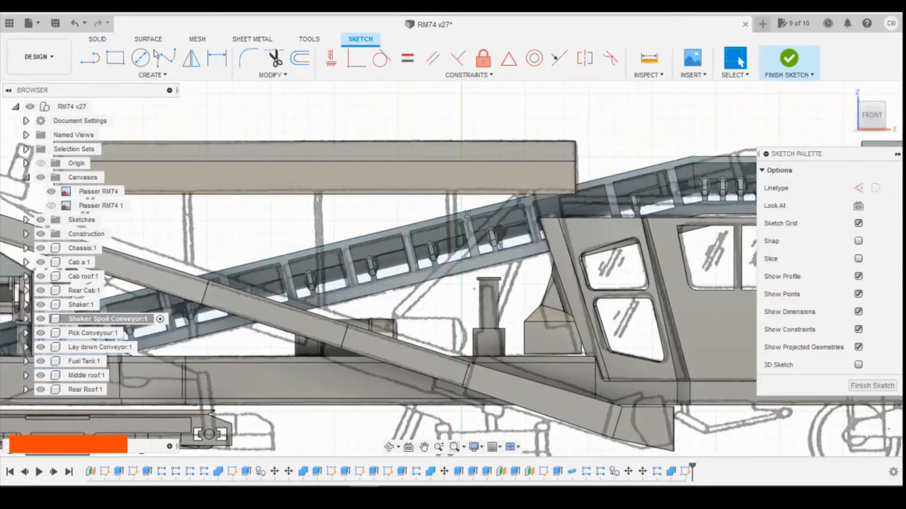
Check the machine's reference photo and sketch a vertical roof-support rectangle about 0.69 by 8.96 mm from the conveyor's lower rail into the middle roof.
left_click(115, 58)
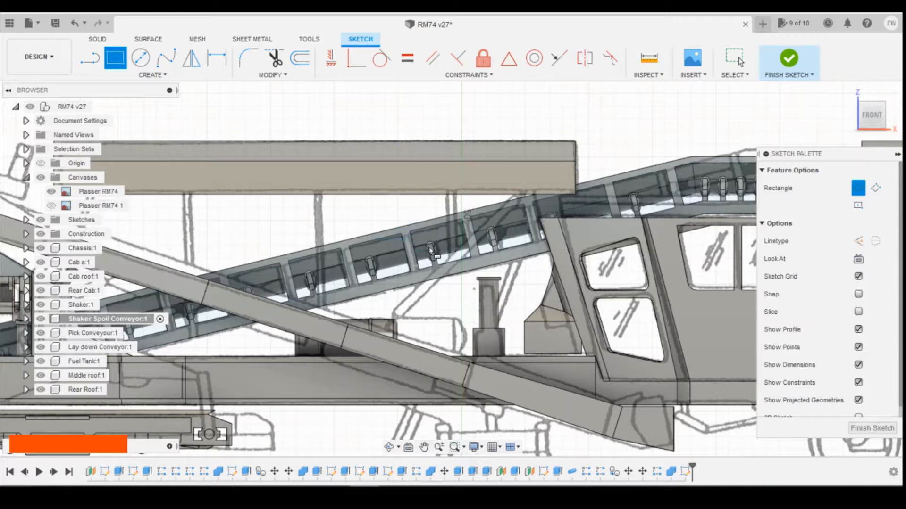
left_click(392, 486)
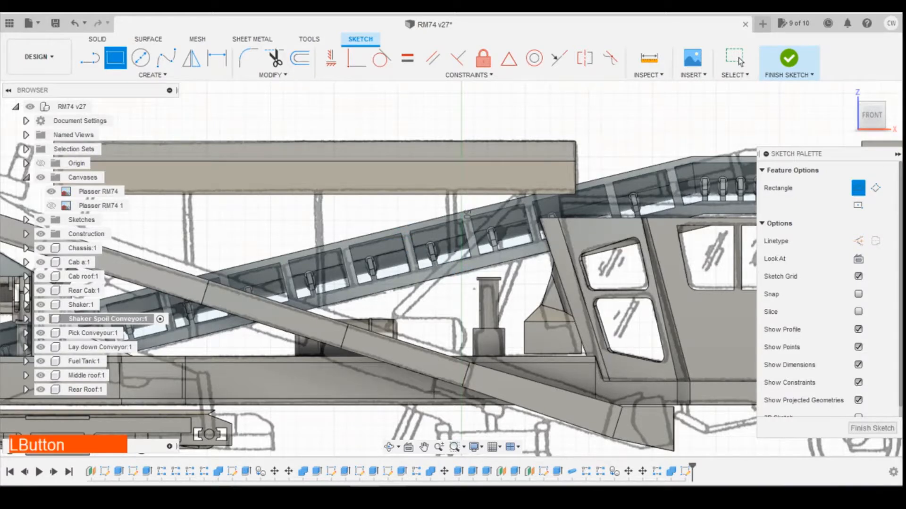
left_click(477, 455)
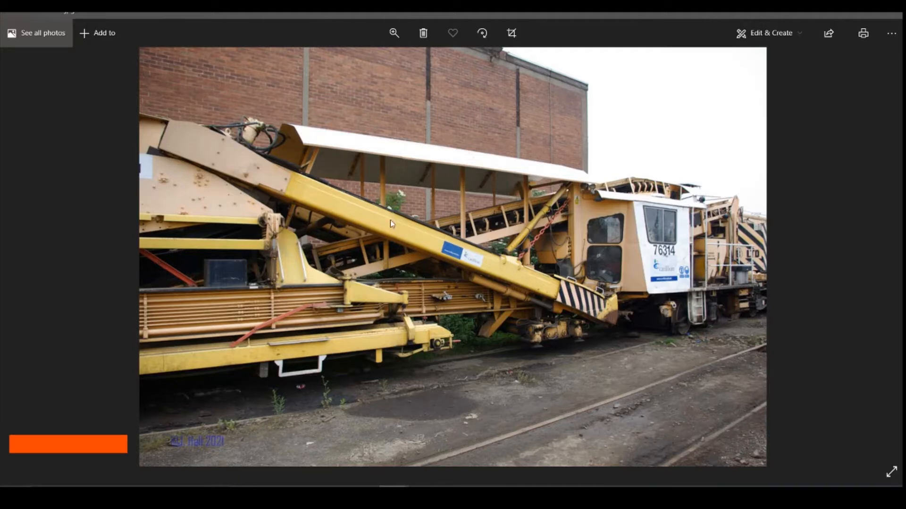
left_click(832, 15)
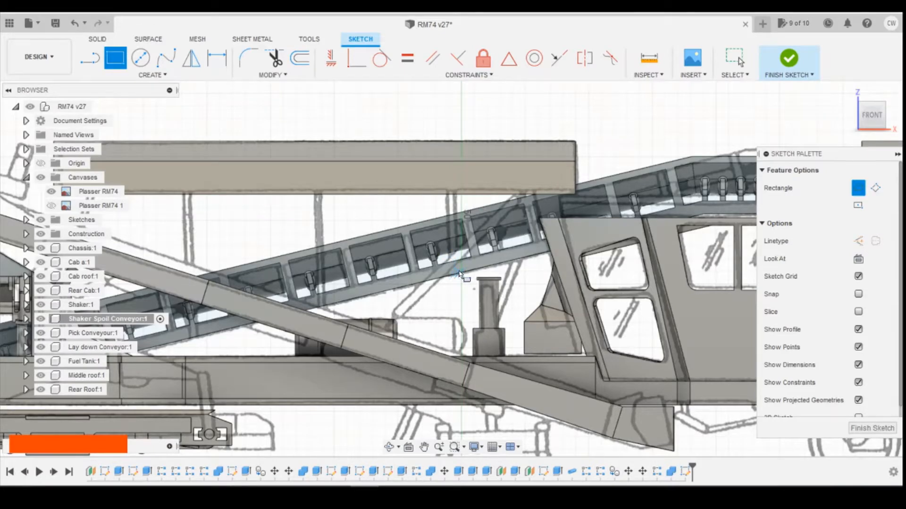
scroll(460, 274, "up", 5)
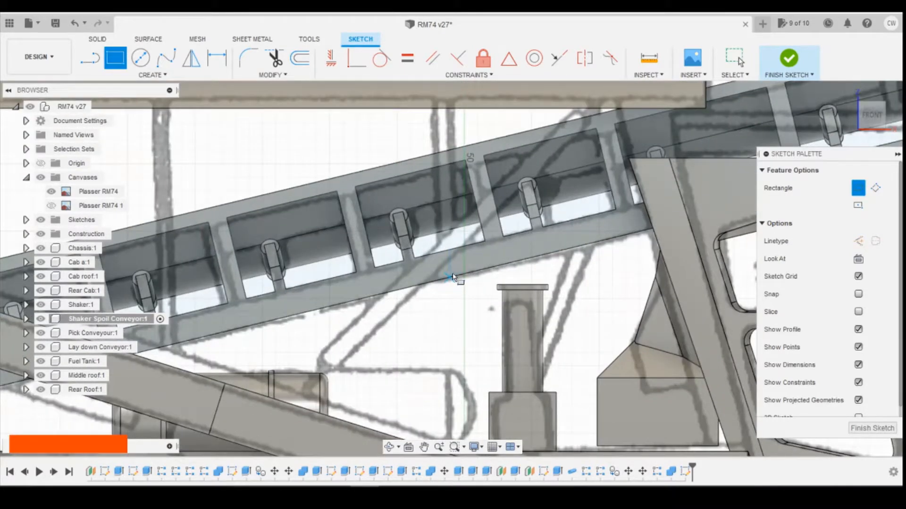
scroll(454, 276, "up", 3)
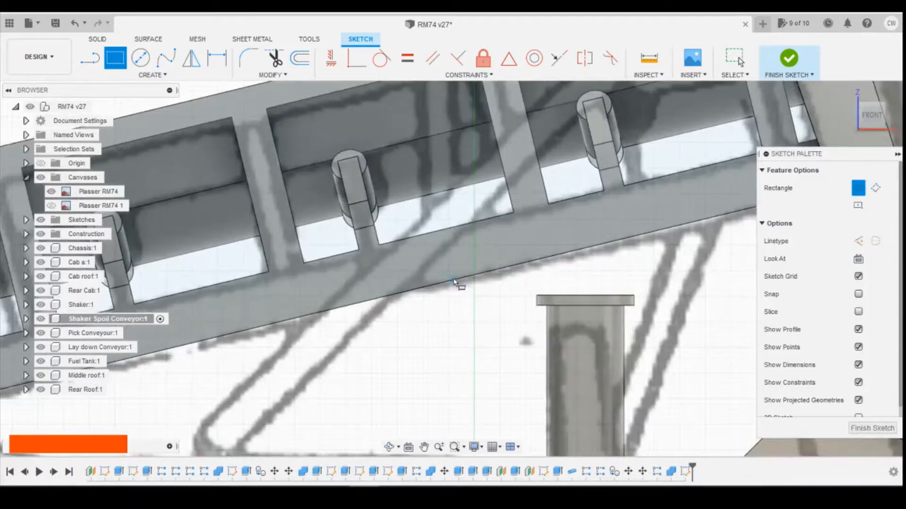
left_click(453, 268)
scroll(453, 268, "down", 3)
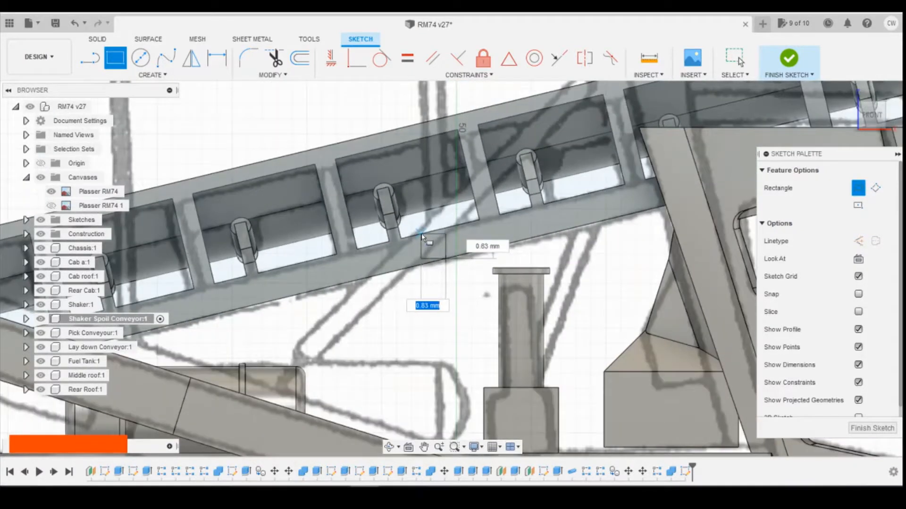
scroll(429, 230, "down", 2)
scroll(434, 225, "up", 4)
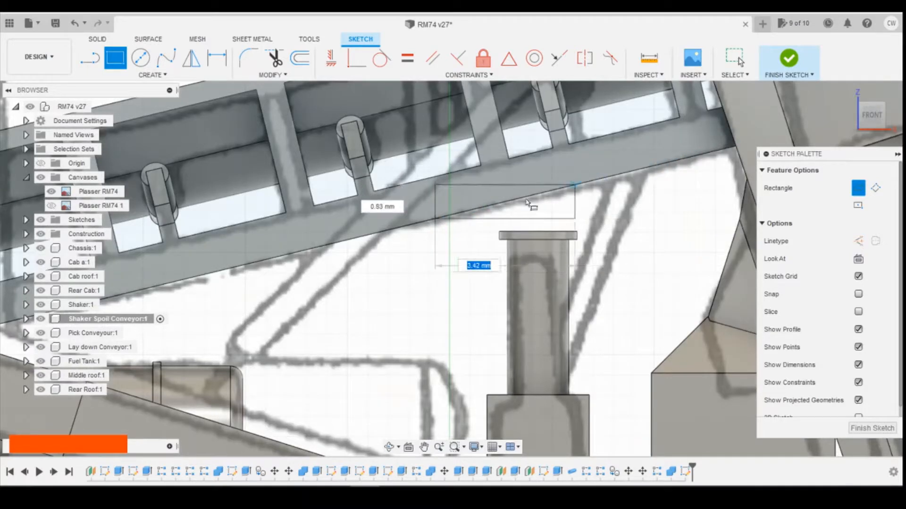
scroll(460, 255, "down", 4)
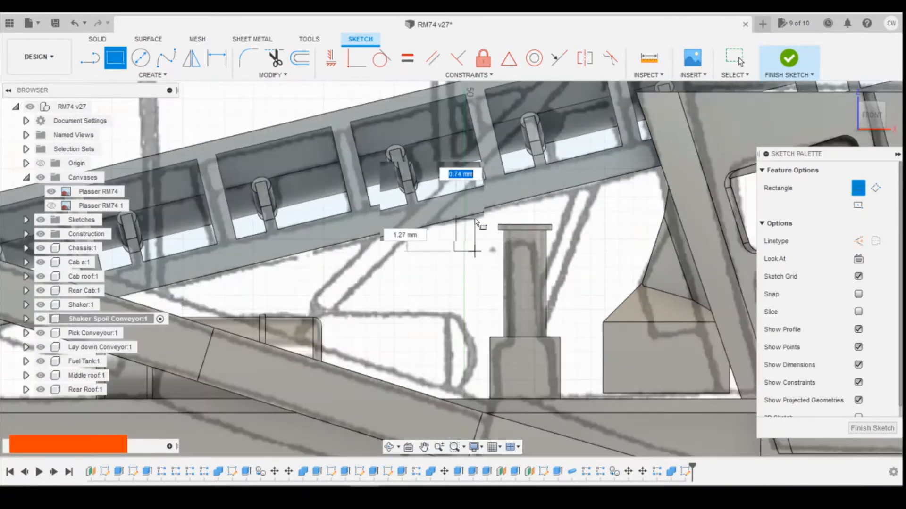
scroll(456, 243, "down", 3)
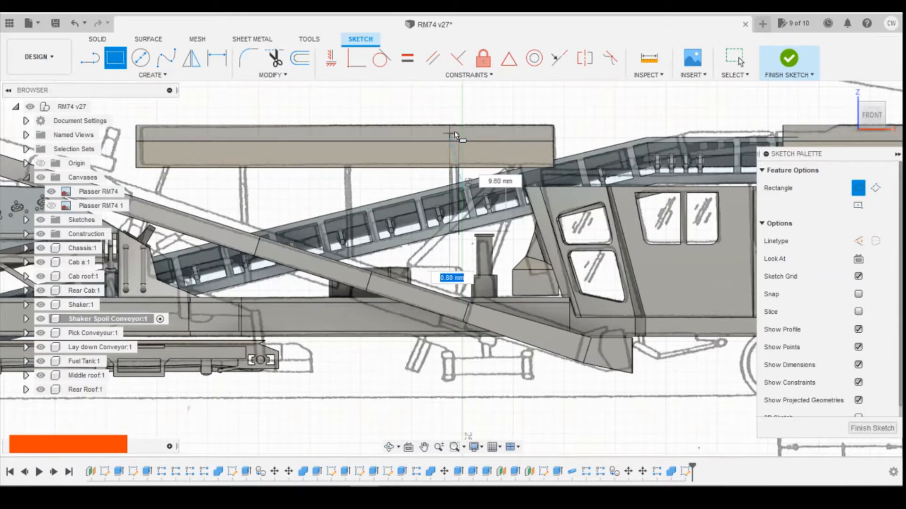
scroll(455, 139, "up", 5)
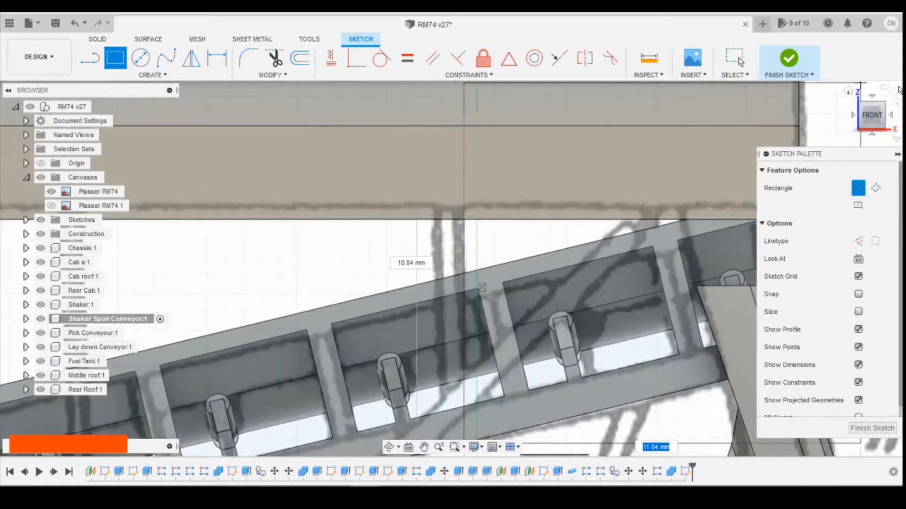
left_click(859, 116)
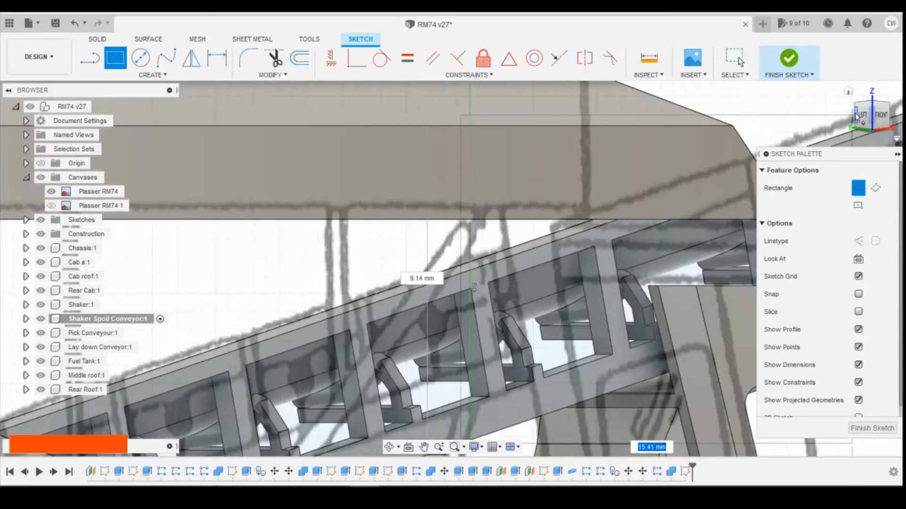
left_click(857, 116)
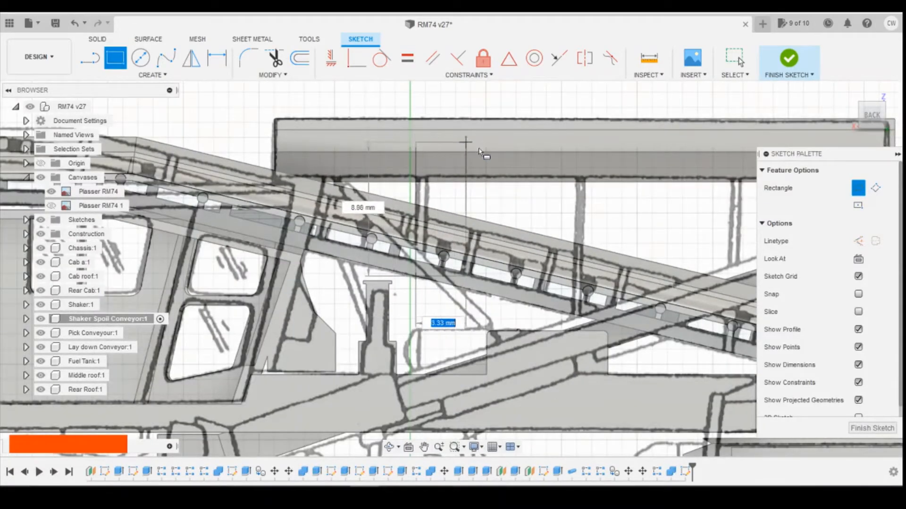
scroll(425, 143, "up", 2)
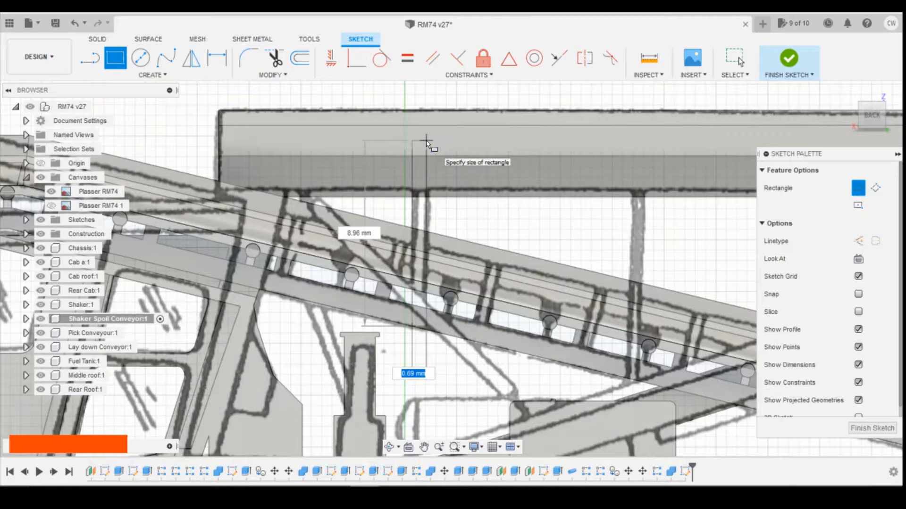
left_click(427, 142)
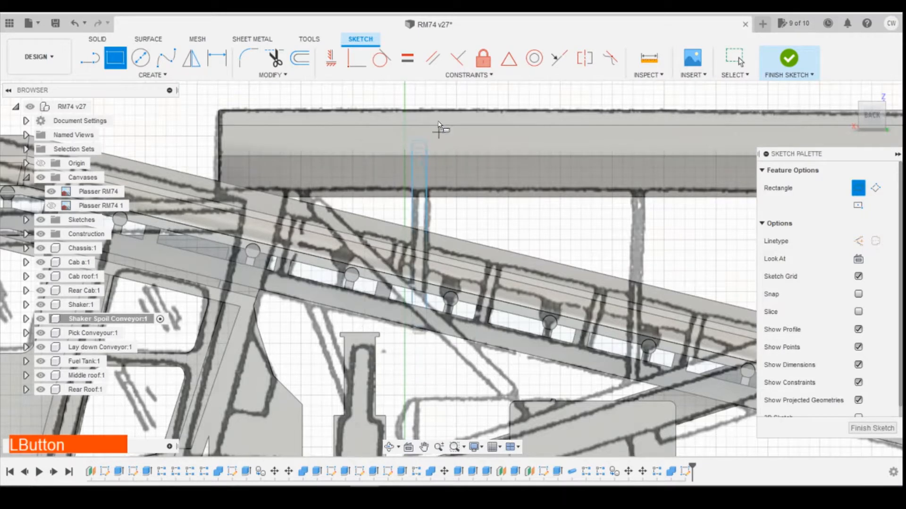
Dimension the rectangle's lower corner 20 mm from the bend point on the conveyor's lower edge, aligned with the slope.
key("d")
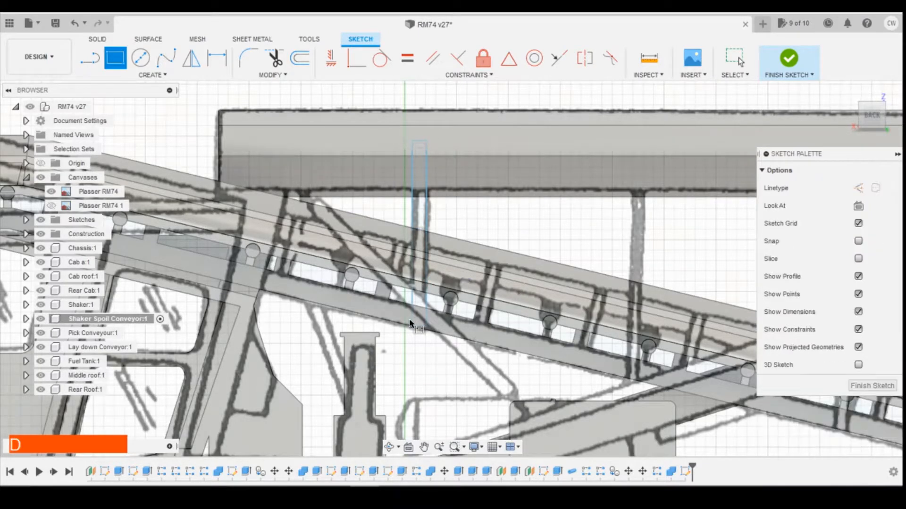
left_click(414, 326)
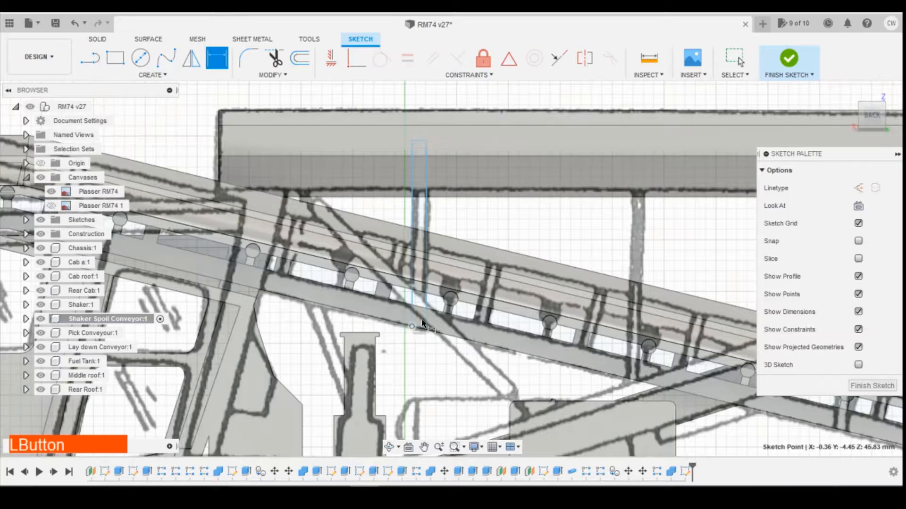
scroll(582, 279, "down", 2)
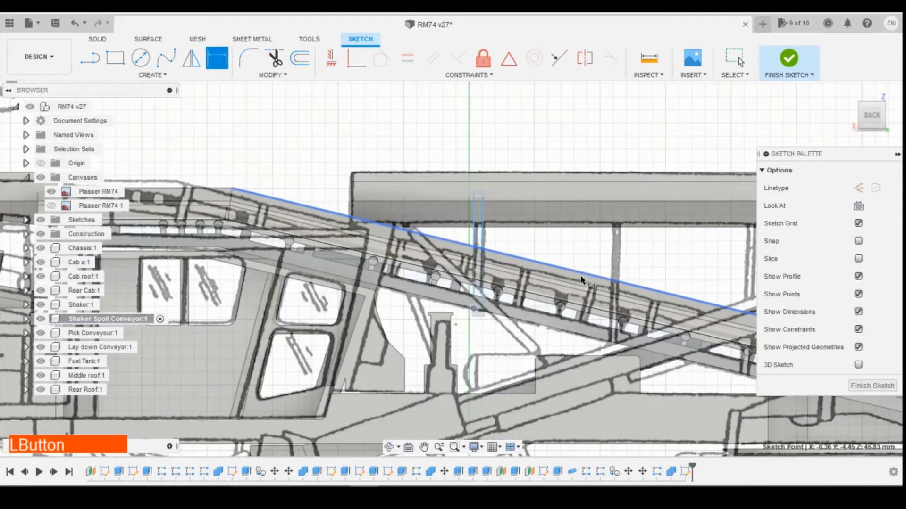
left_click(220, 248)
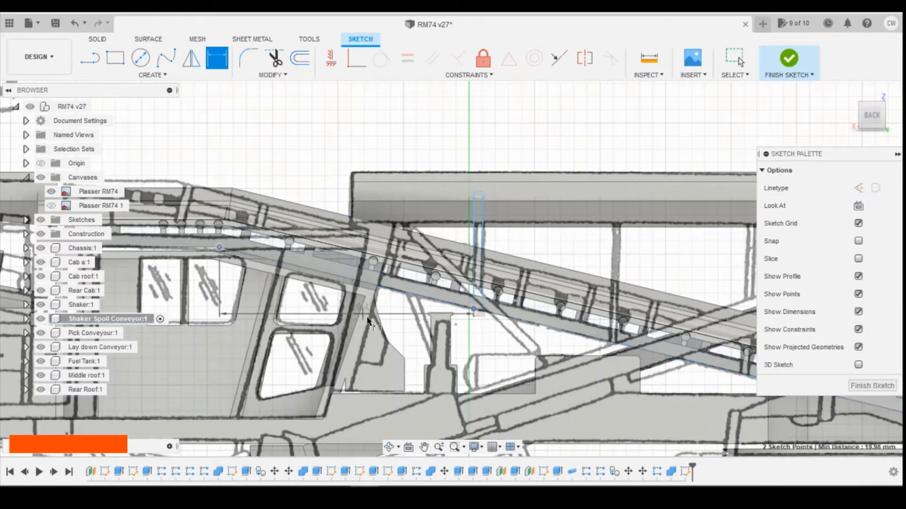
left_click(256, 273)
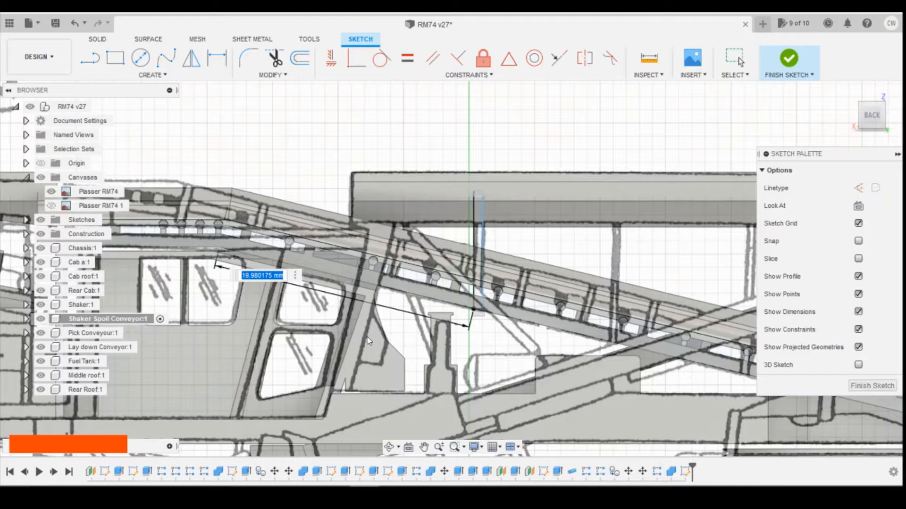
key("Insert")
key("Num_Lock")
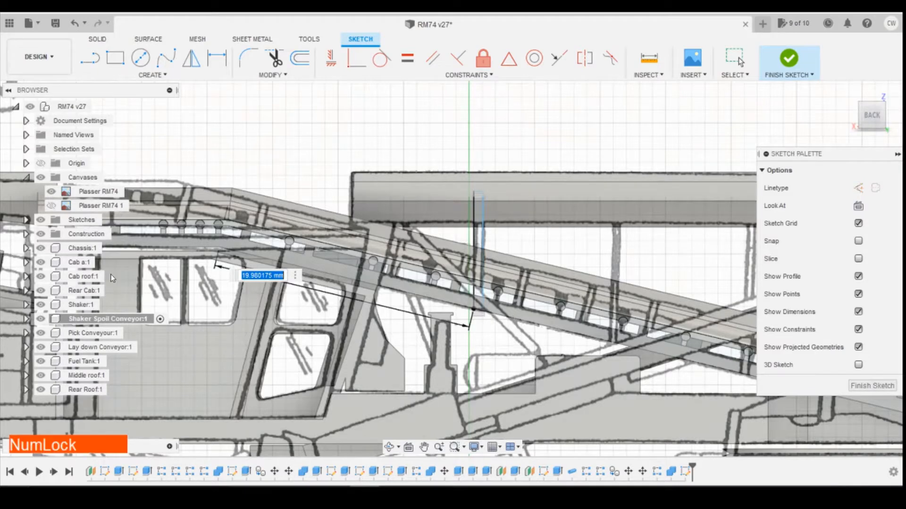
type("20")
key("Return")
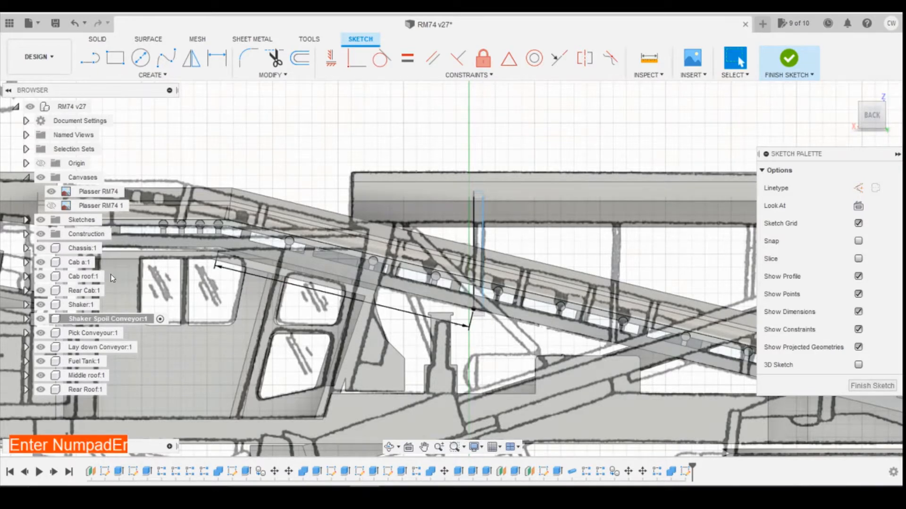
Dimension the roof-support rectangle's width to 0.7 mm along its lower edge.
scroll(260, 282, "up", 3)
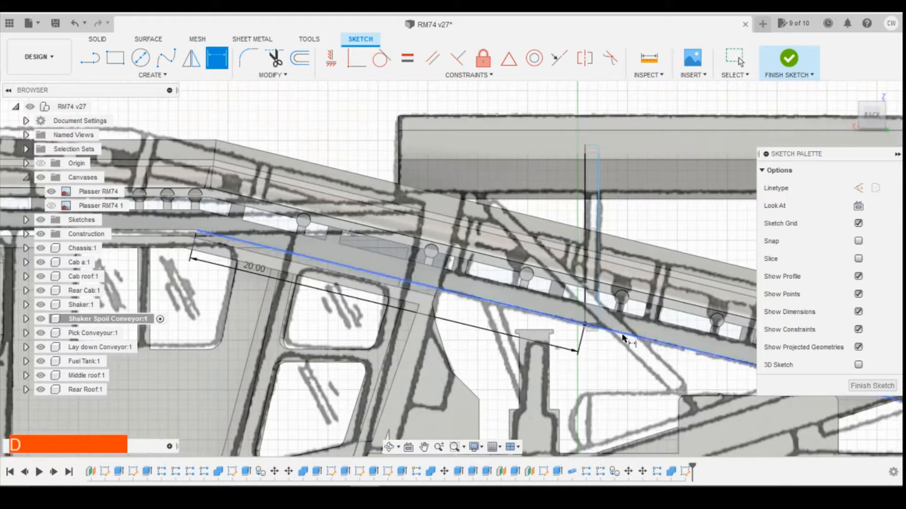
left_click(880, 331)
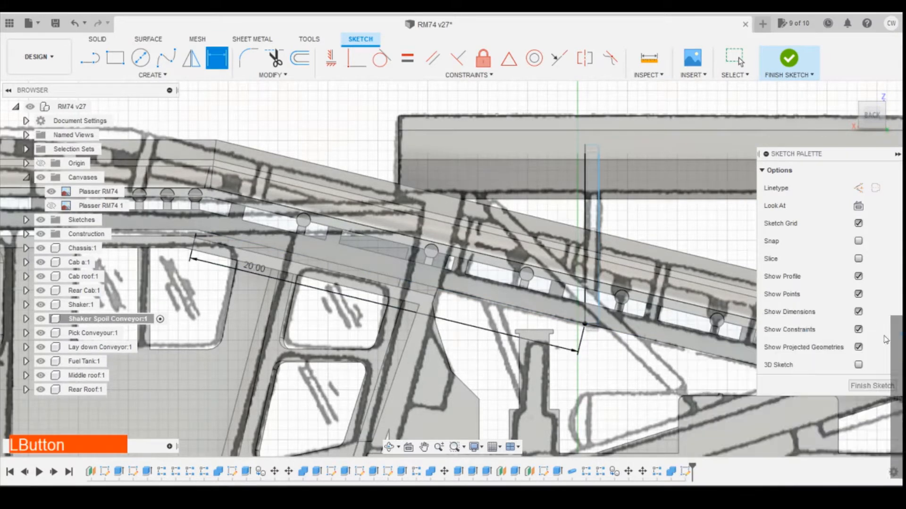
left_click(591, 327)
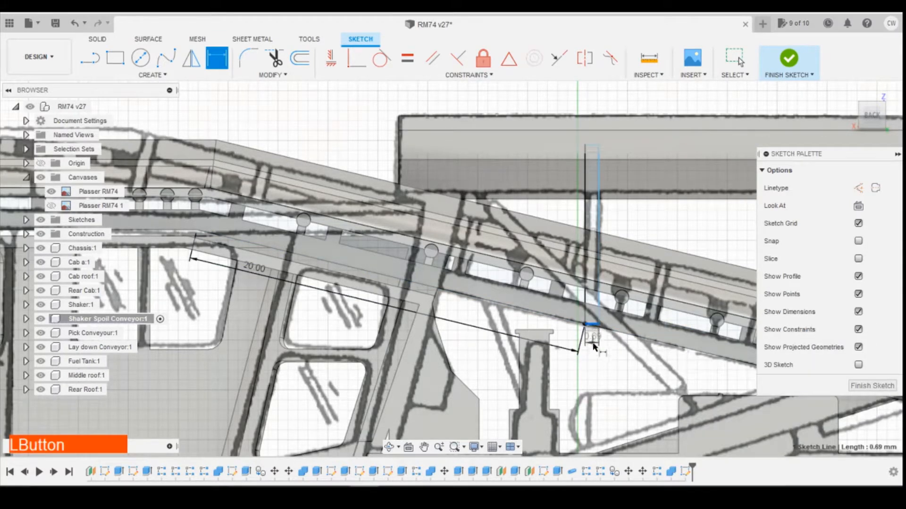
left_click(593, 344)
type("0.7")
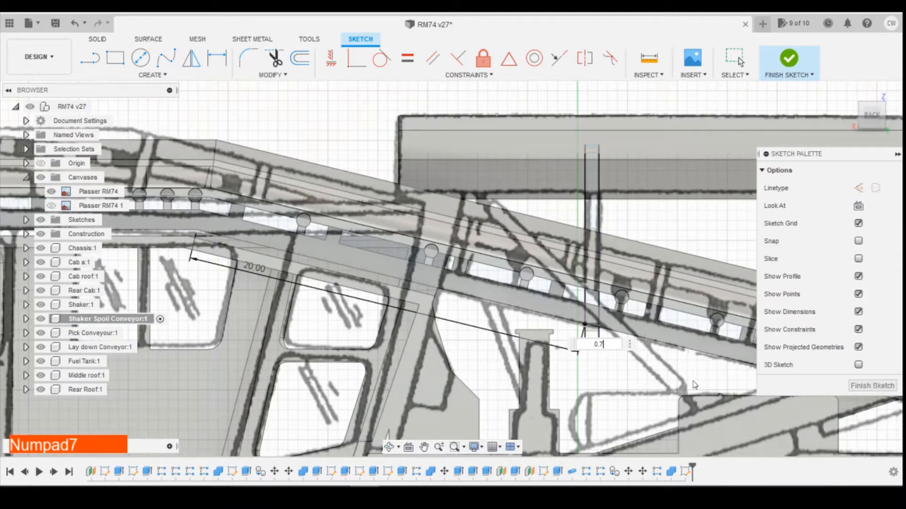
key("Return")
scroll(670, 278, "down", 2)
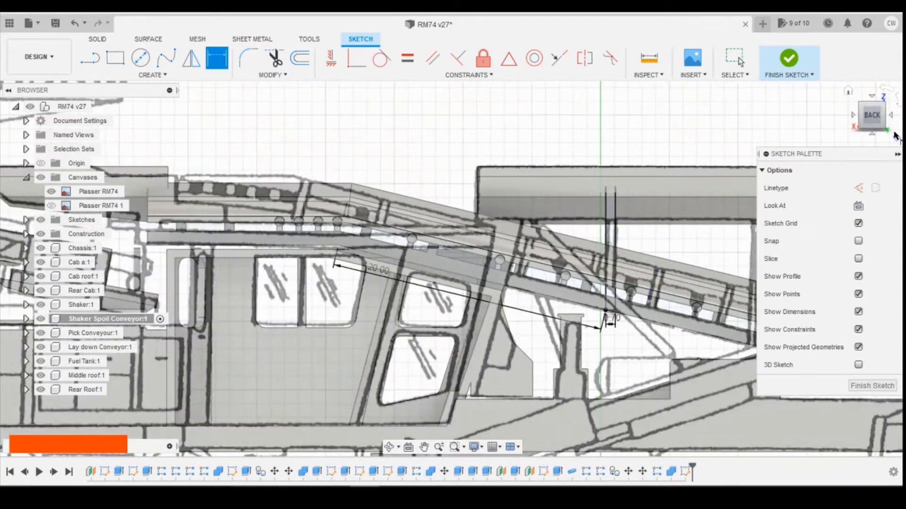
Examine the post rectangle's position against the conveyor, cab and middle roof from the right, back and front sides.
mouse_move(869, 120)
left_mouse_down()
mouse_move(904, 124)
mouse_move(878, 121)
left_mouse_up()
middle_click_drag(496, 307, 655, 325, "shift")
left_click_drag(886, 123, 898, 124)
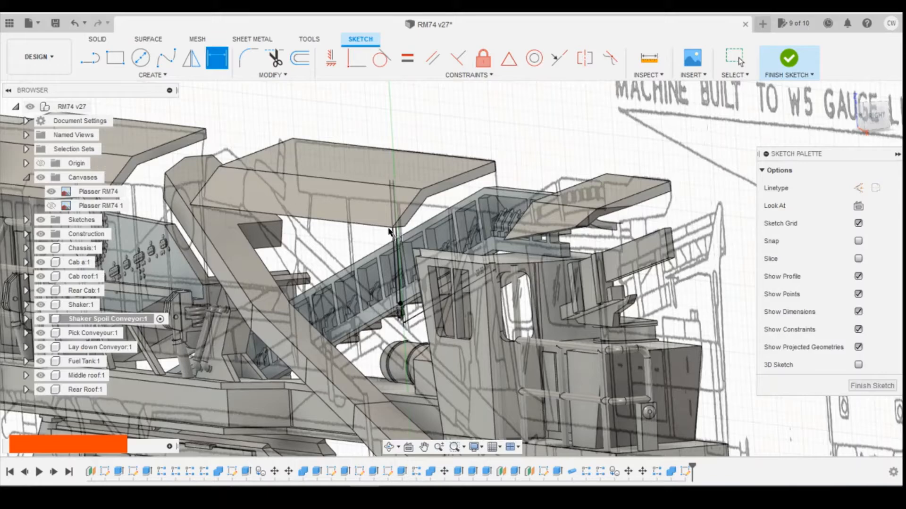
left_click(872, 115)
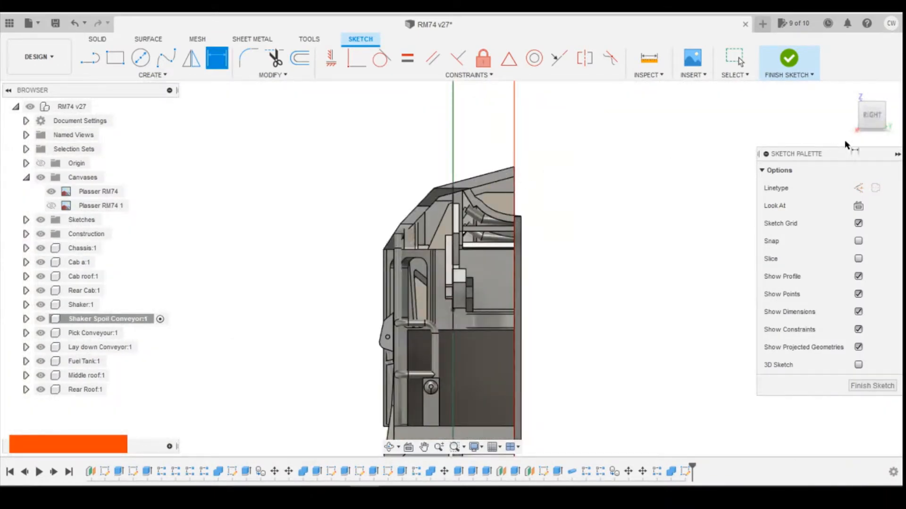
left_click(877, 118)
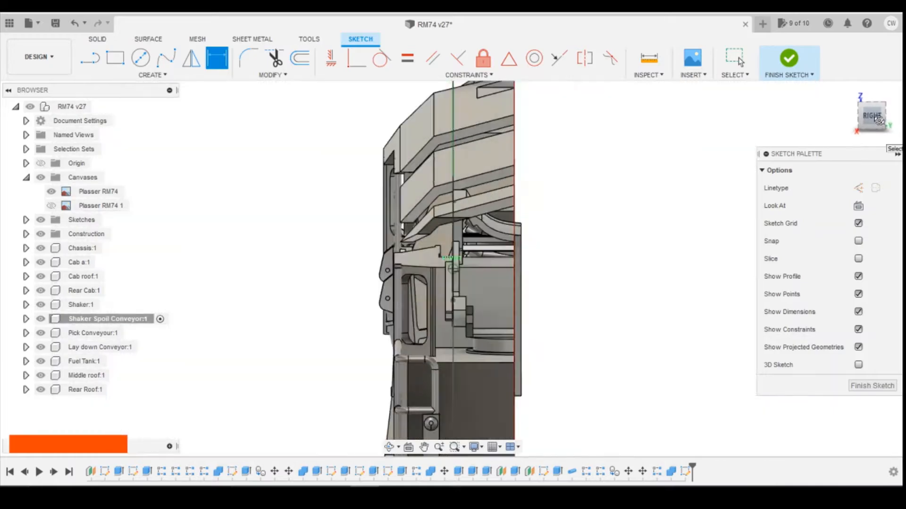
left_click_drag(878, 120, 856, 116)
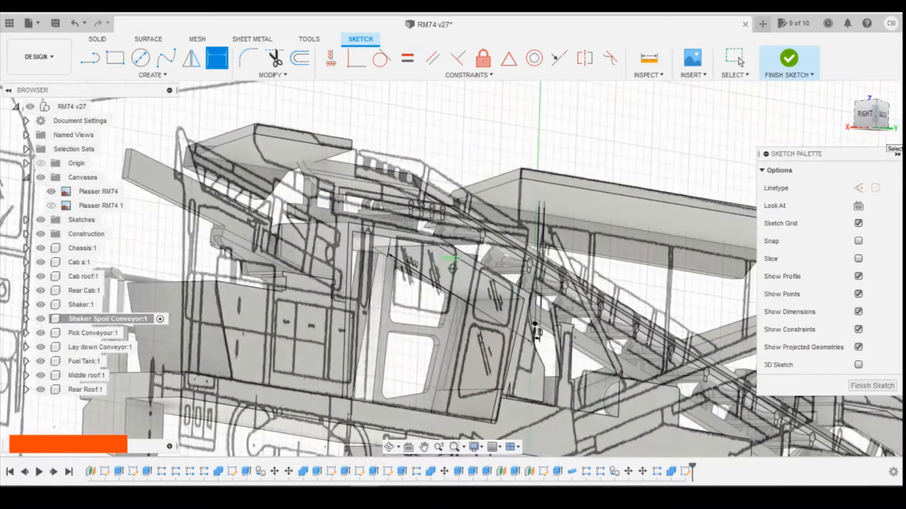
middle_click_drag(536, 330, 573, 311, "shift")
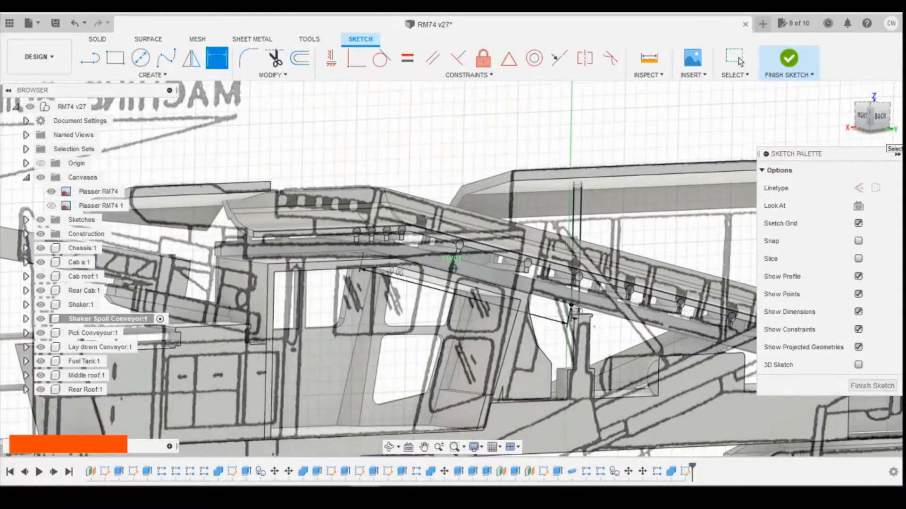
left_click_drag(869, 118, 890, 121)
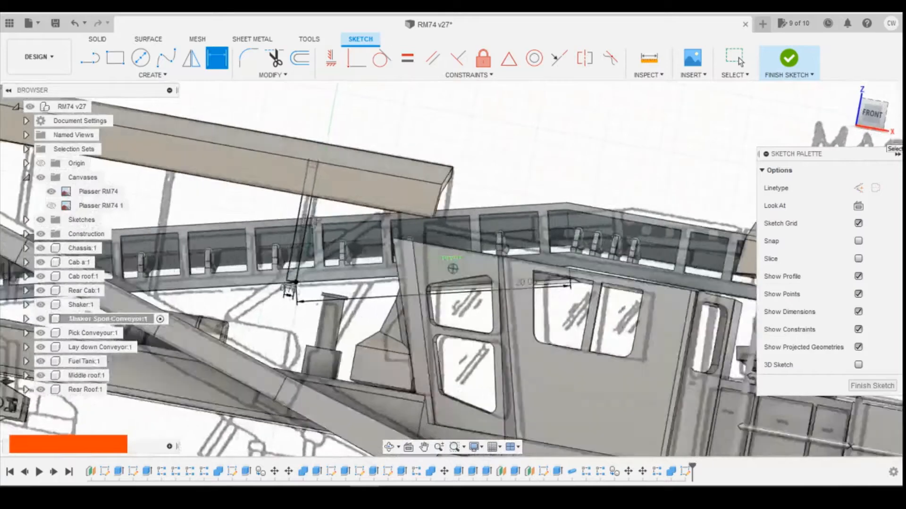
middle_click_drag(578, 163, 607, 166, "shift")
left_click(877, 116)
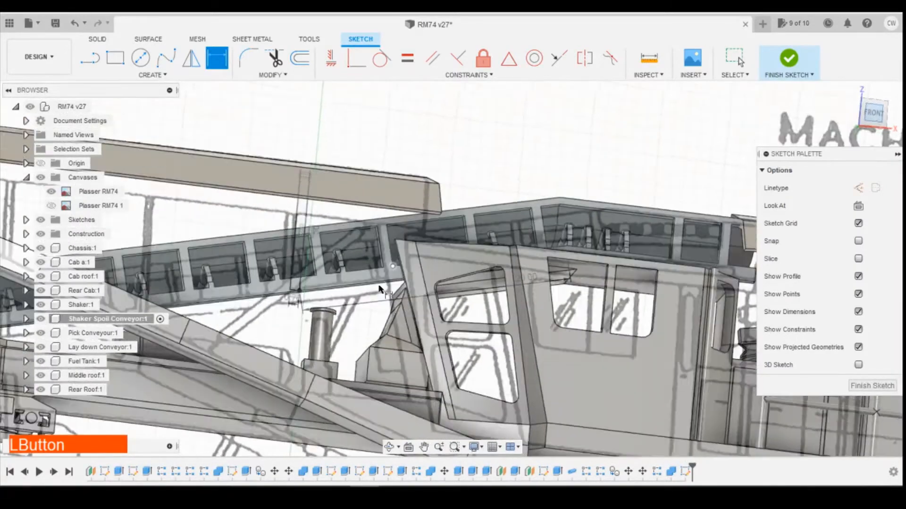
Dimension the roof-support rectangle's height to 9 mm.
key("d")
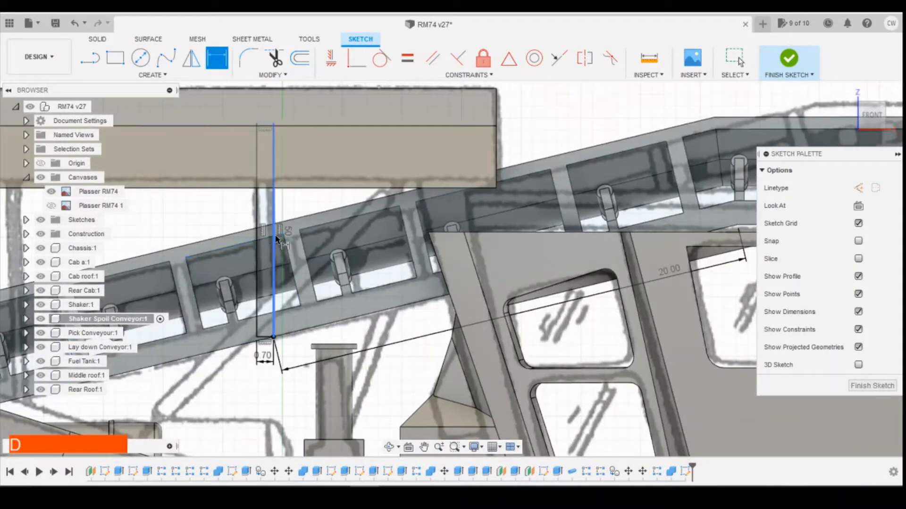
left_click(275, 239)
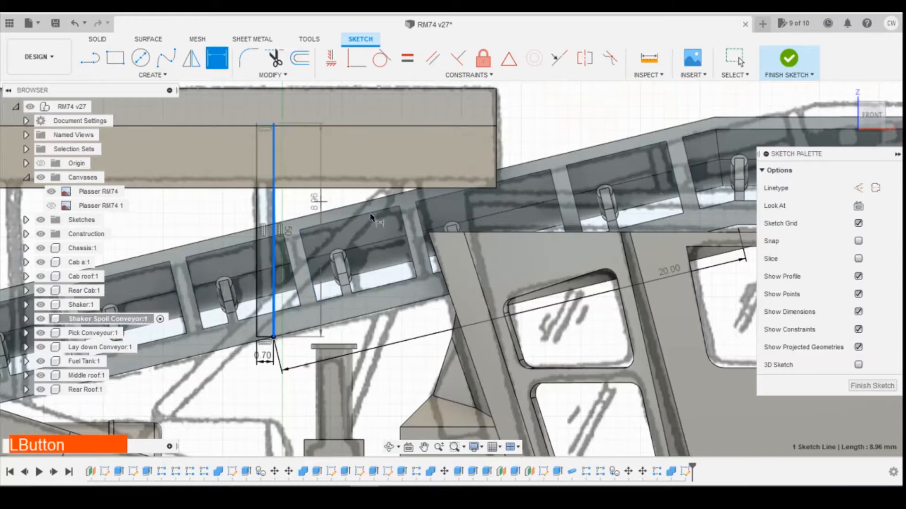
left_click(399, 227)
type("9")
key("Return")
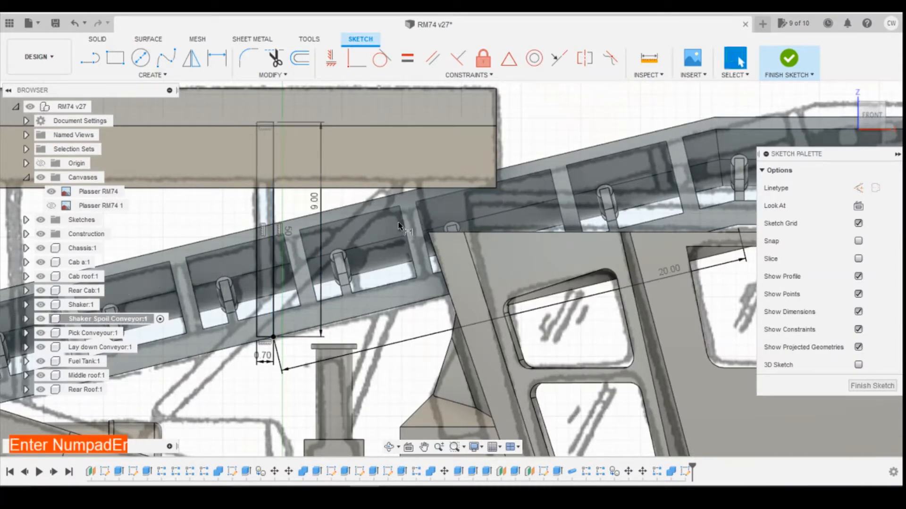
key("Escape")
Extrude all four profile regions of the roof-support rectangle by 0.5 mm as a new body.
left_click(263, 208)
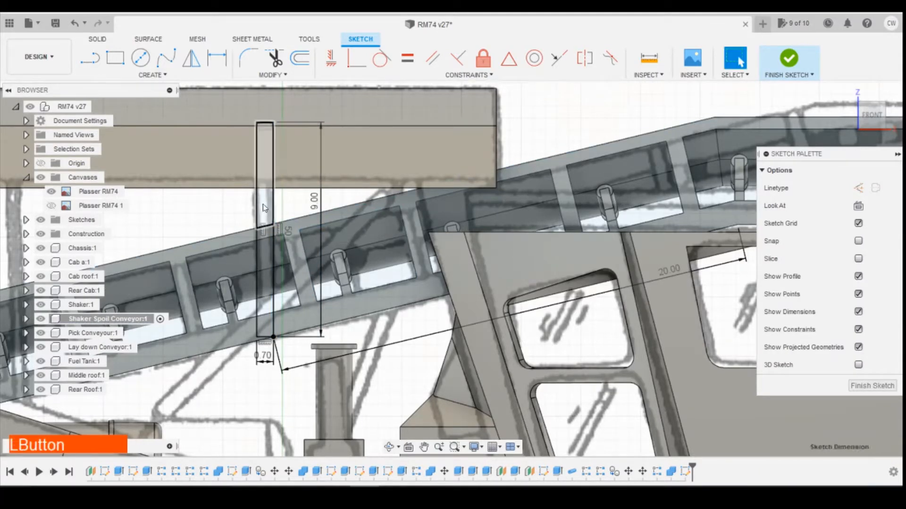
left_click(265, 265, "shift")
scroll(272, 234, "up", 3)
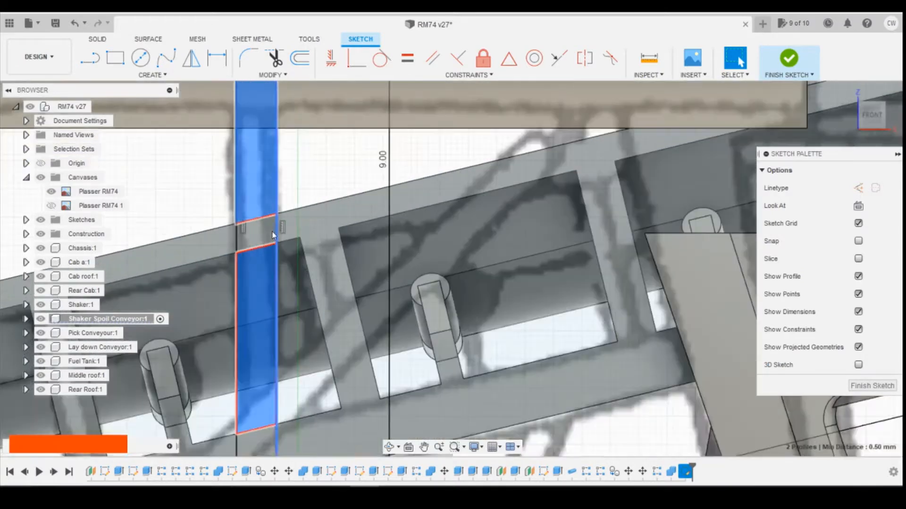
left_click(274, 235)
scroll(286, 209, "down", 3)
left_click(272, 195)
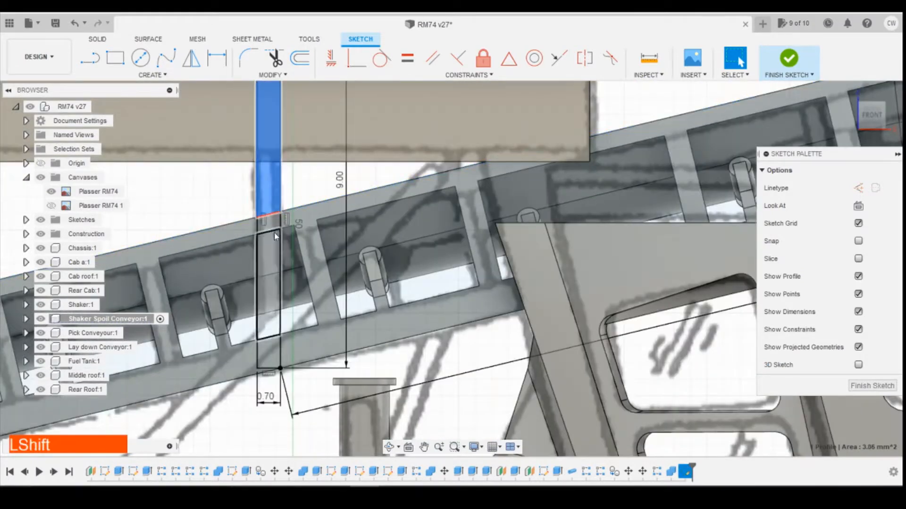
left_click(273, 236, "shift")
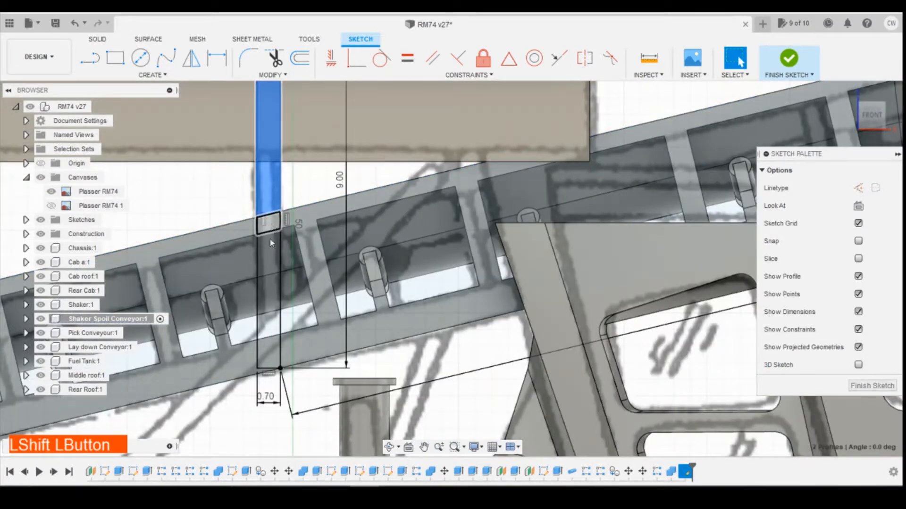
right_click(273, 356)
left_click(302, 402)
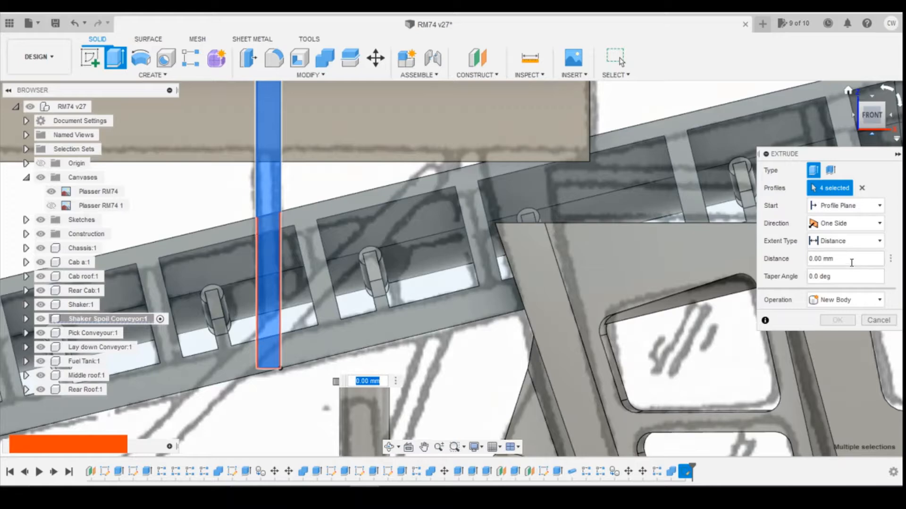
type("0.5")
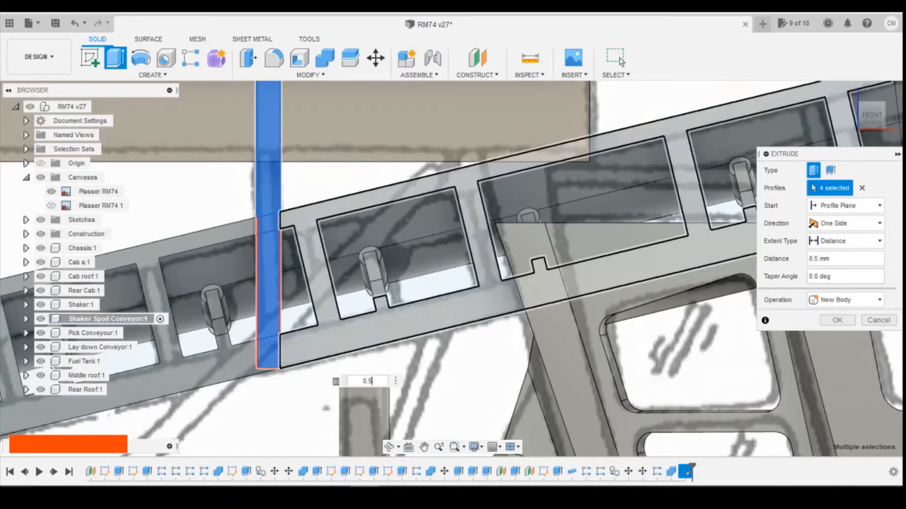
left_click_drag(871, 117, 905, 121)
left_click(838, 320)
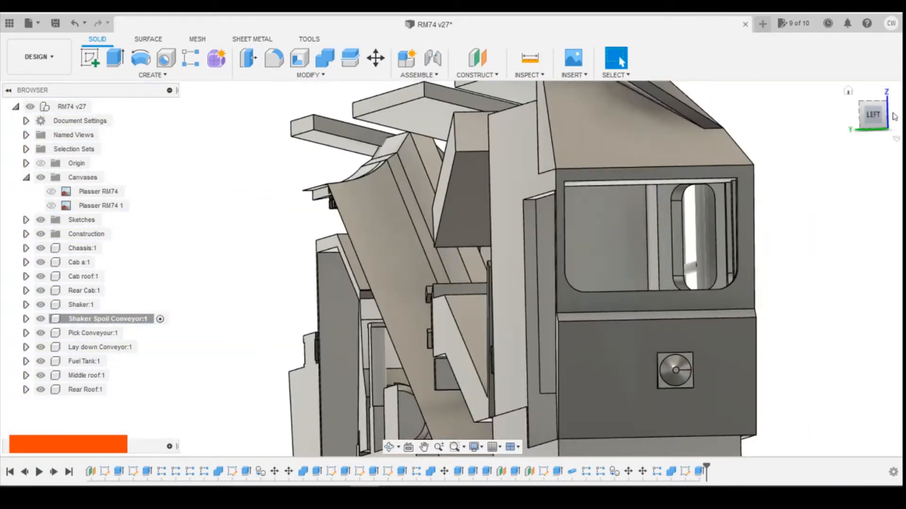
Start a sketch on the roof-support post's narrow side face and enable Slice for the sketch view.
left_click_drag(876, 116, 883, 117)
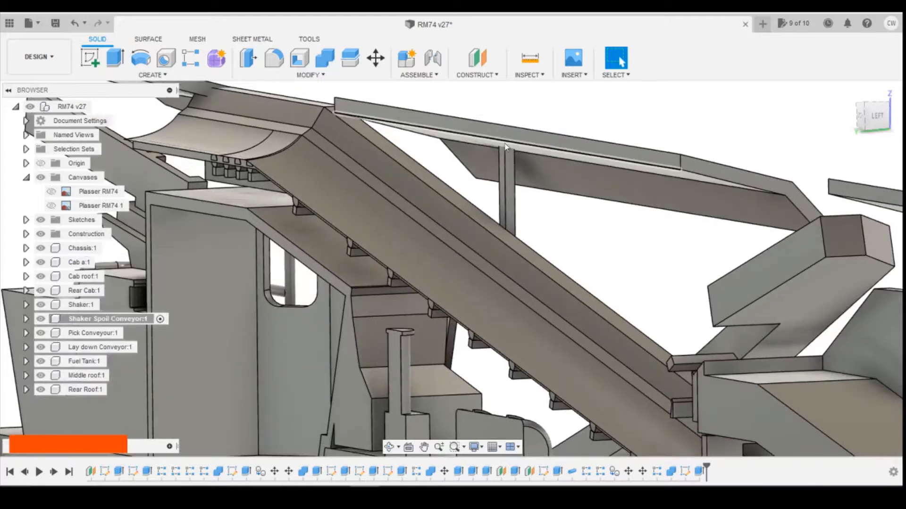
mouse_move(870, 121)
left_mouse_down()
mouse_move(872, 130)
mouse_move(635, 171)
left_mouse_up()
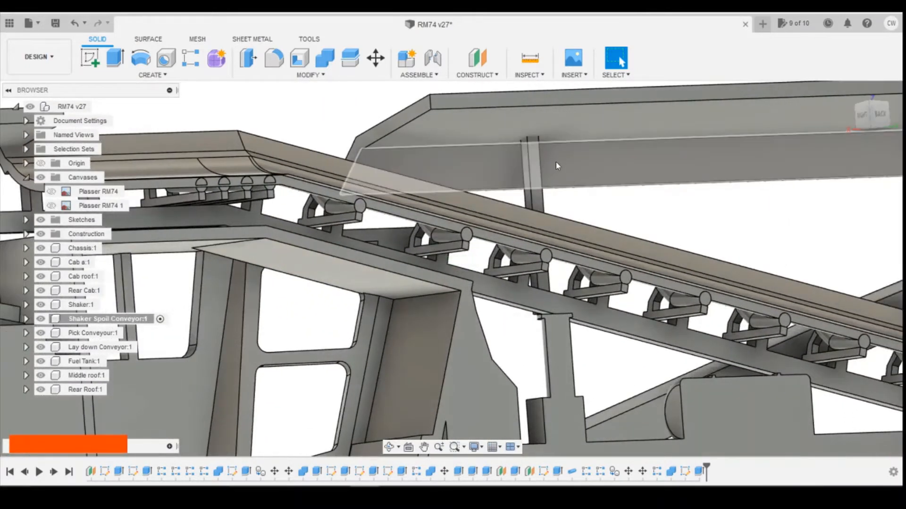
scroll(556, 162, "up", 1)
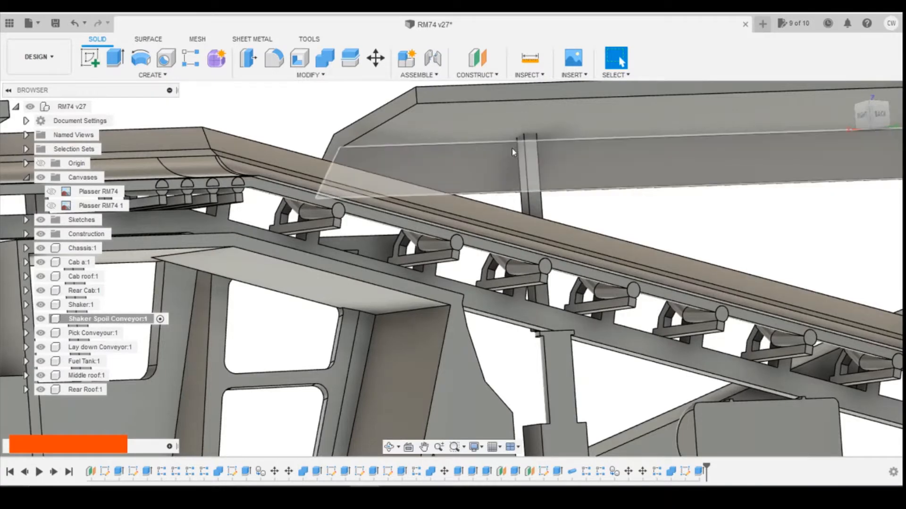
left_click(99, 53)
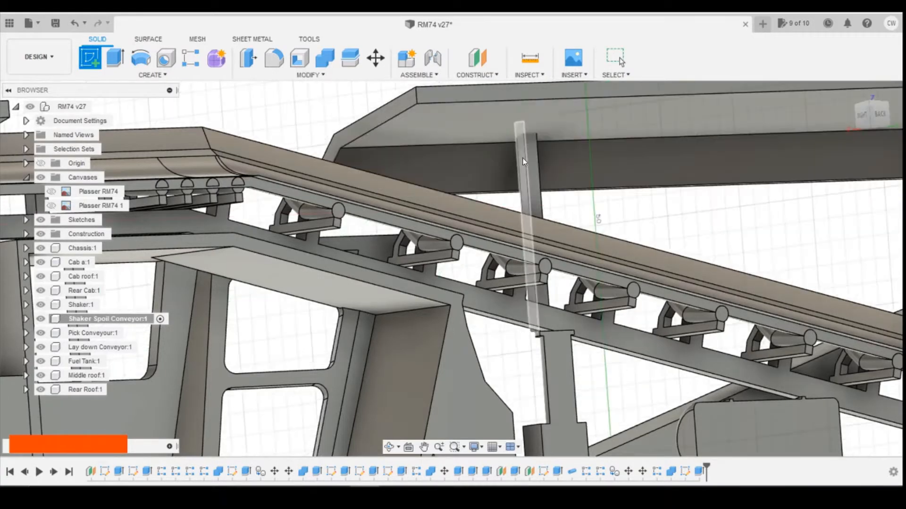
left_click(529, 163)
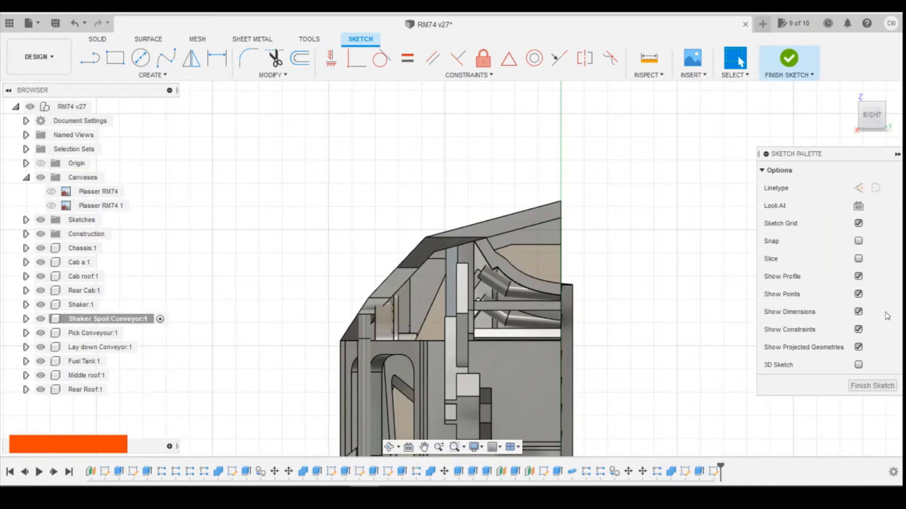
left_click(858, 259)
key("p")
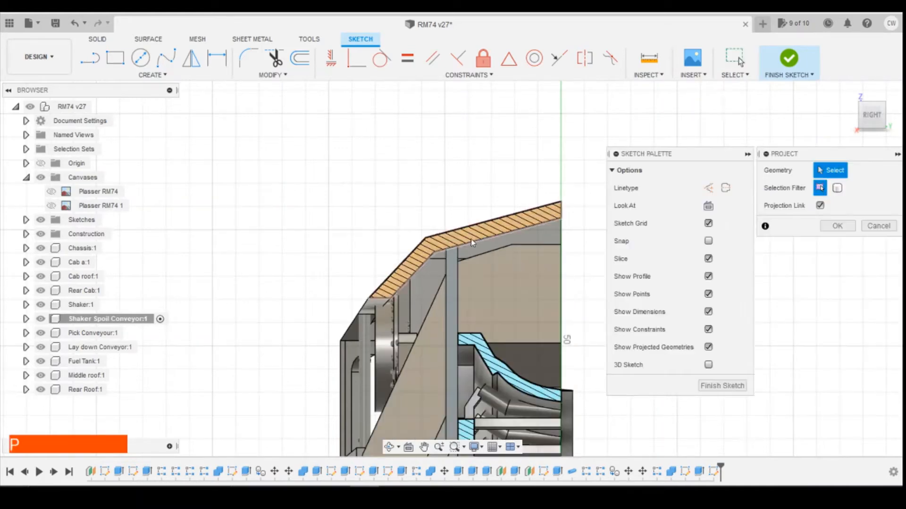
left_click(469, 245)
scroll(451, 264, "up", 3)
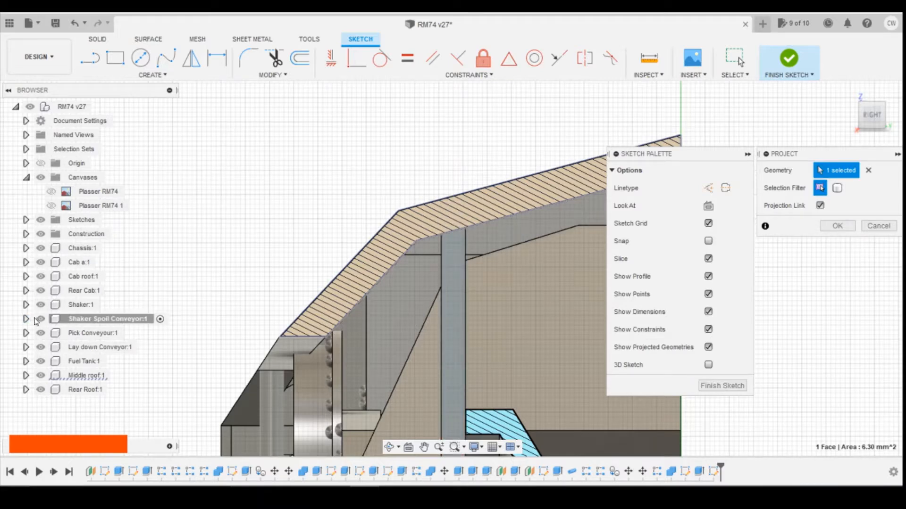
left_click(39, 376)
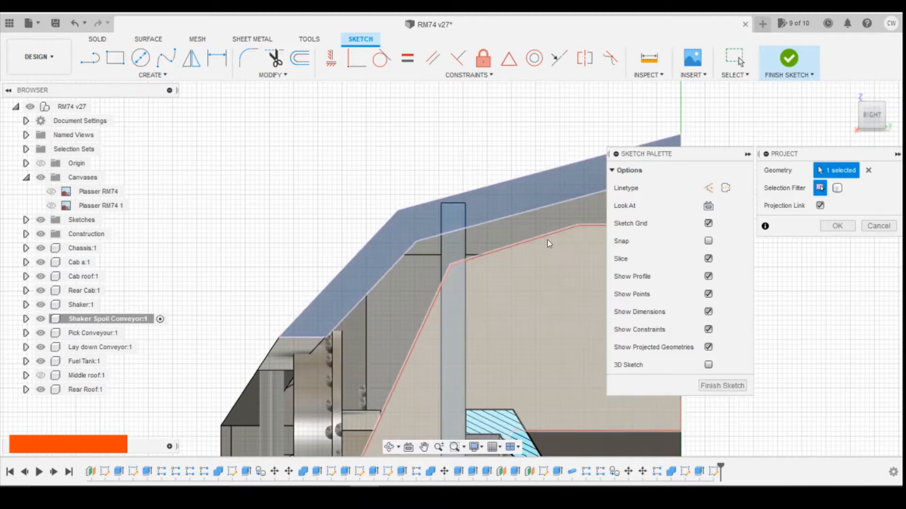
key("Escape")
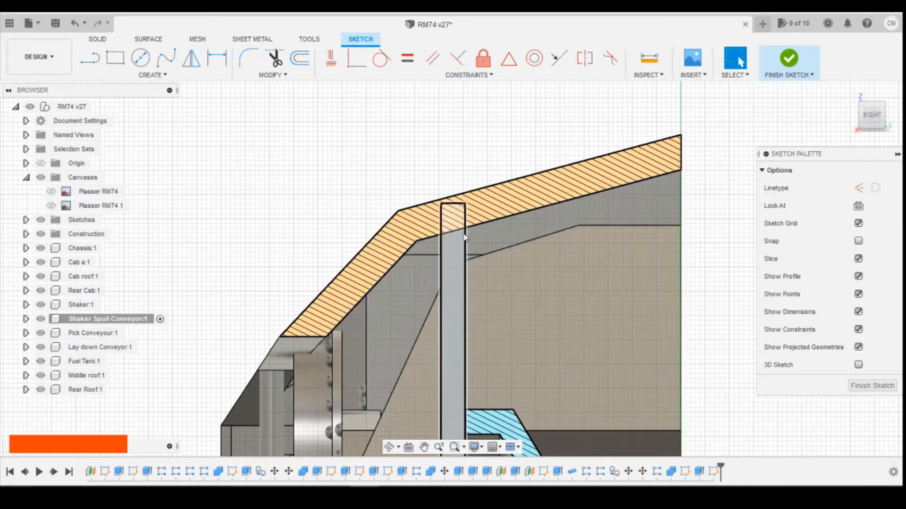
Project the middle roof's sliced section face into the sketch, and hide the Middle roof component to expose the post's upper end.
key("p")
left_click(477, 224)
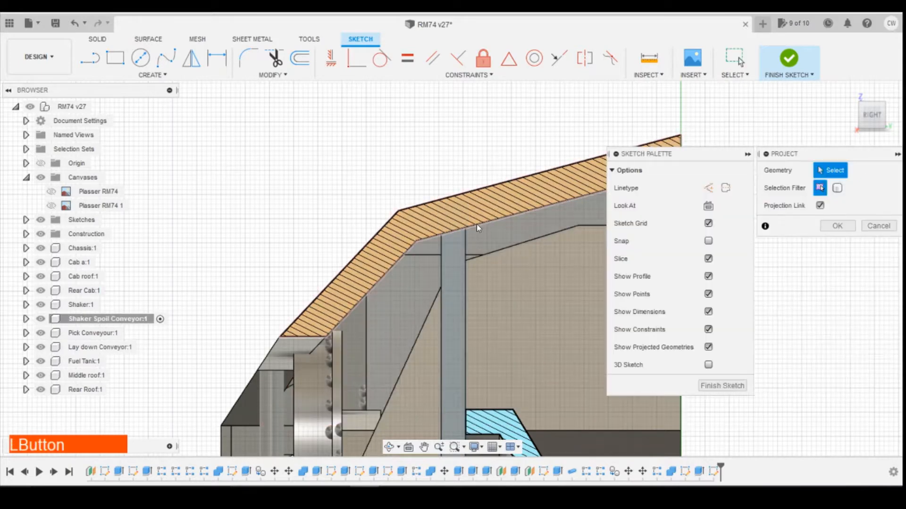
left_click(837, 226)
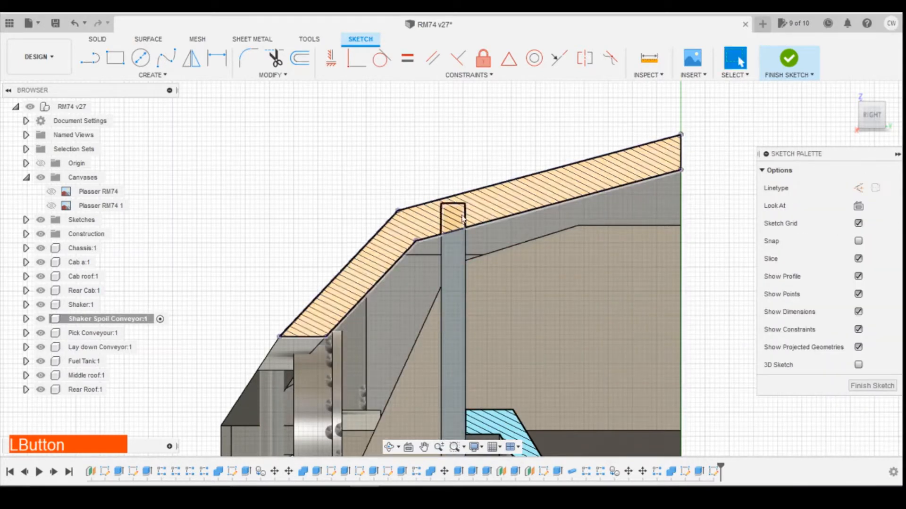
left_click(52, 377)
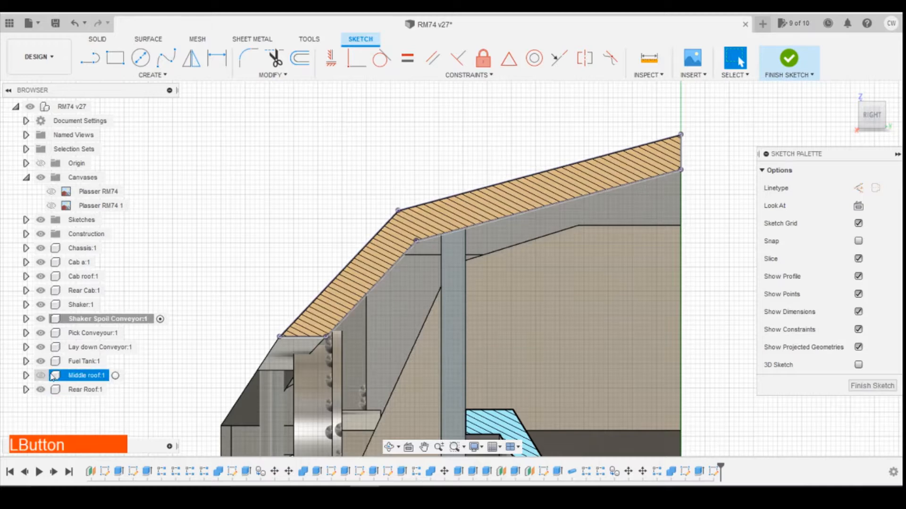
left_click(455, 226)
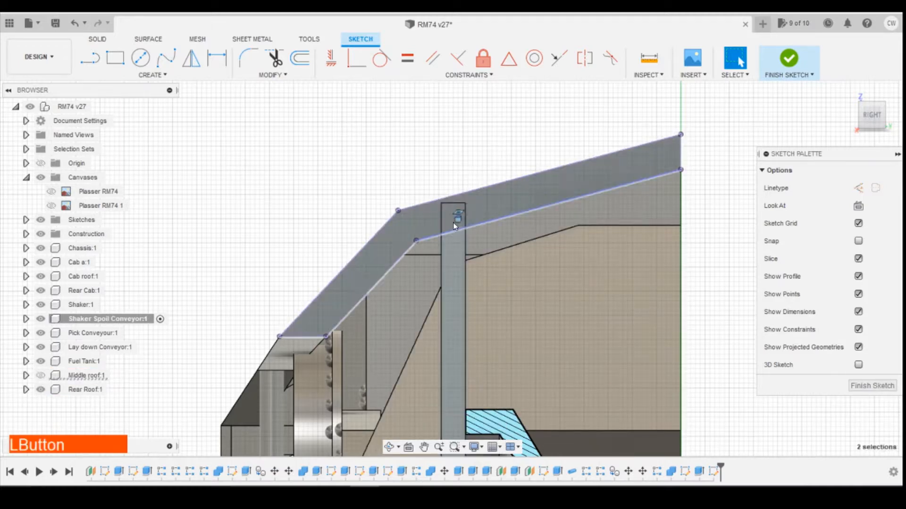
Cut off the roof-support post's upper end above the projected roof underside by extruding its profile -2.10 mm.
right_click(455, 226)
key("Escape")
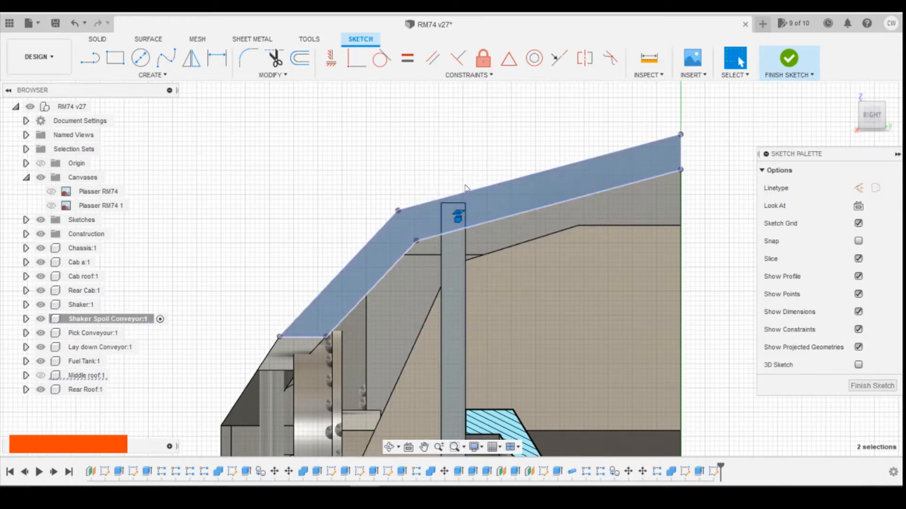
key("Escape")
left_click(448, 222)
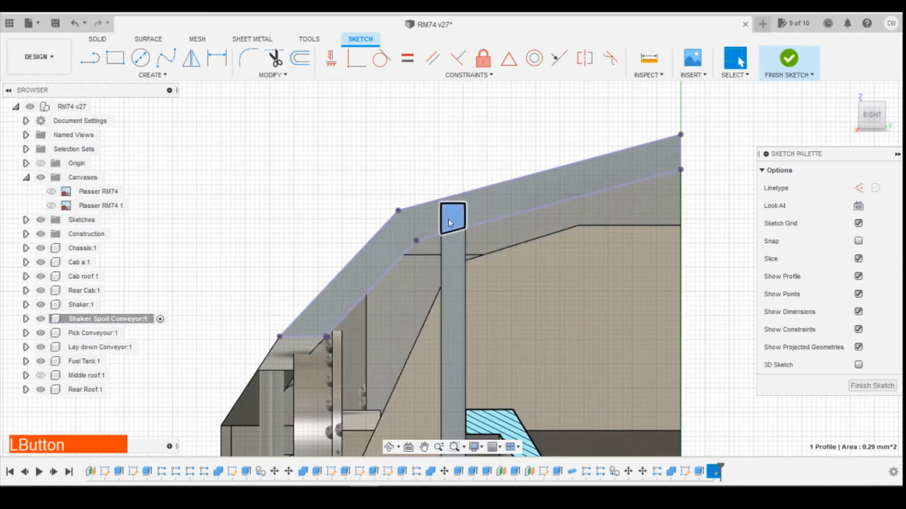
right_click(448, 219)
left_click(428, 270)
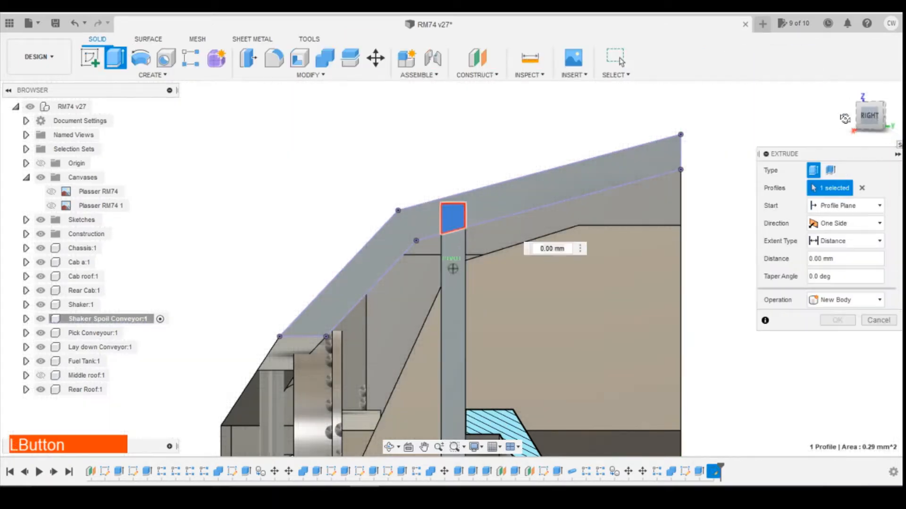
left_click_drag(448, 218, 492, 213)
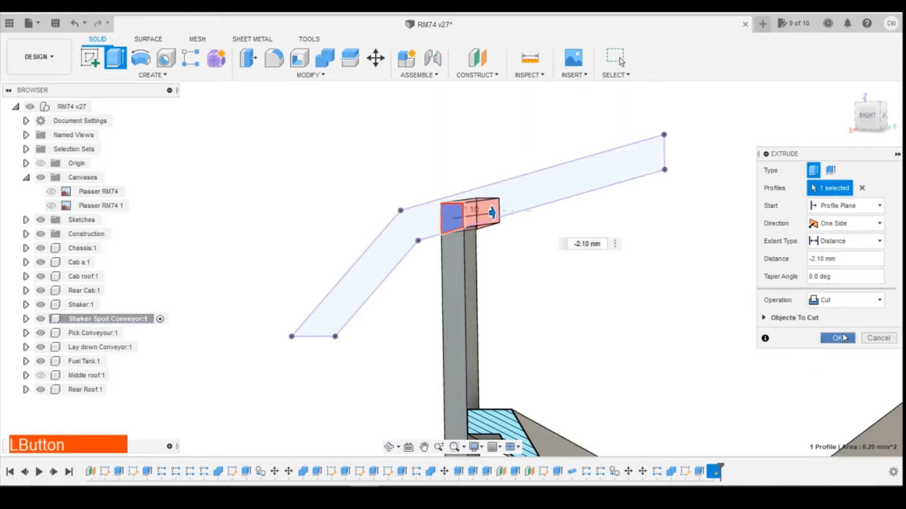
left_click(844, 339)
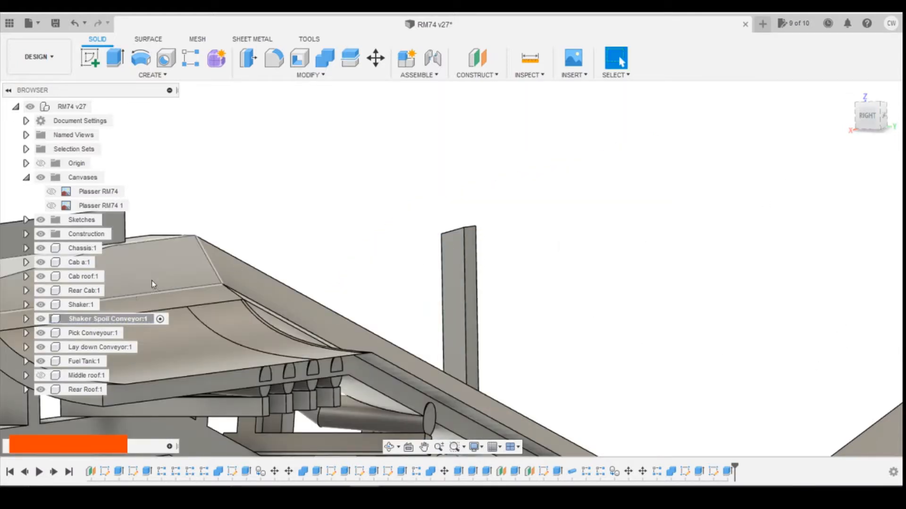
Show the Middle roof component again and turn on the Plasser RM74 reference canvas.
left_click(41, 376)
scroll(567, 180, "down", 3)
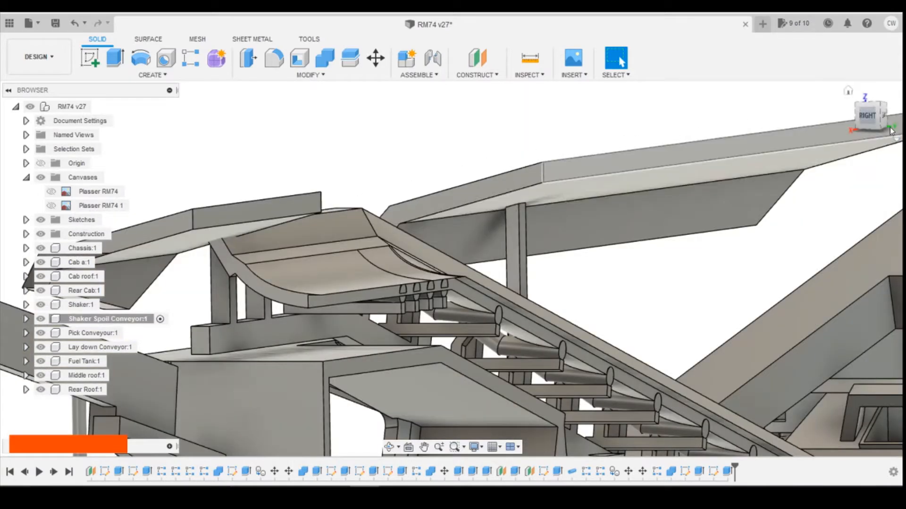
mouse_move(860, 119)
left_mouse_down()
mouse_move(900, 132)
mouse_move(903, 120)
mouse_move(881, 117)
mouse_move(891, 118)
left_mouse_up()
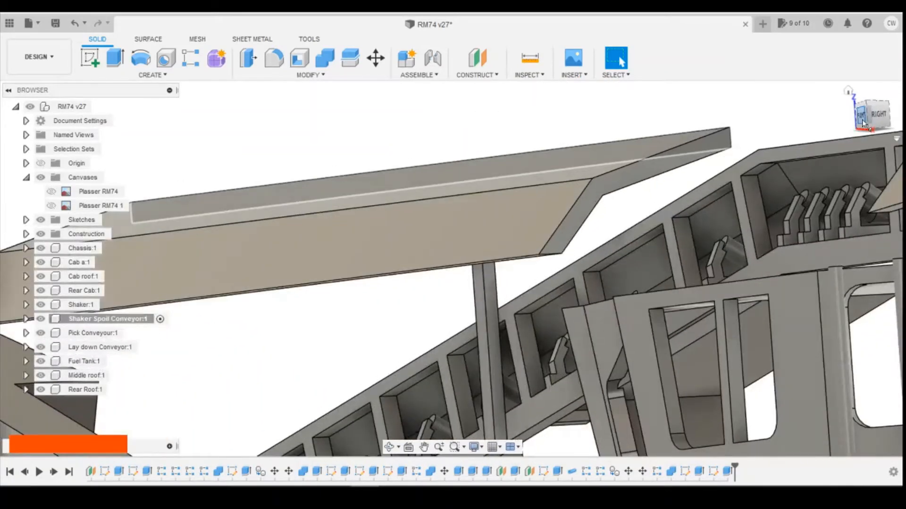
left_click(865, 116)
scroll(711, 158, "down", 3)
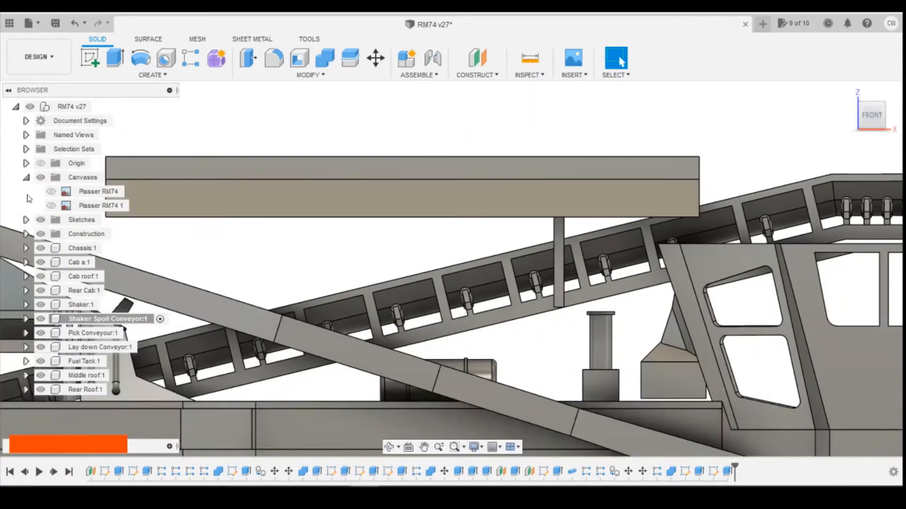
left_click(51, 191)
scroll(384, 203, "down", 2)
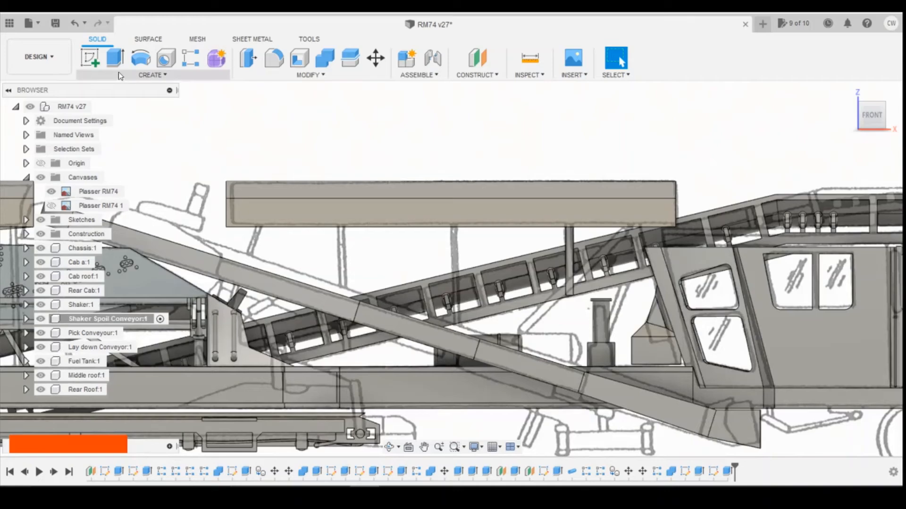
Sketch a 0.7 mm wide, 12 mm high rectangle on the spoil conveyor's side face, over the reference's next roof post.
left_click(89, 57)
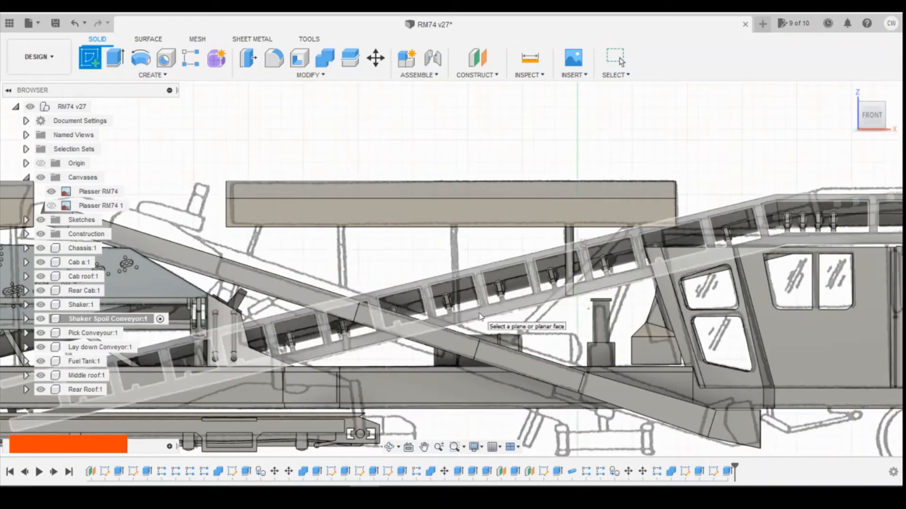
left_click(480, 317)
left_click(446, 314)
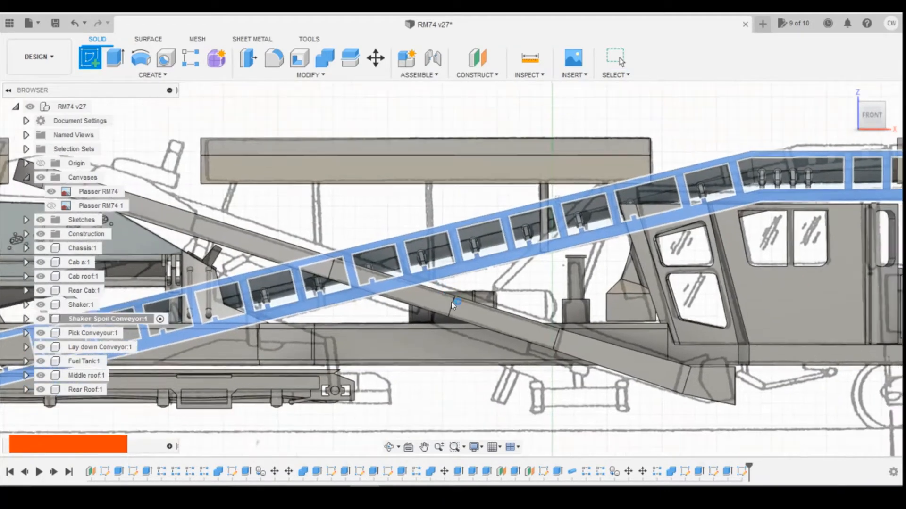
left_click(115, 59)
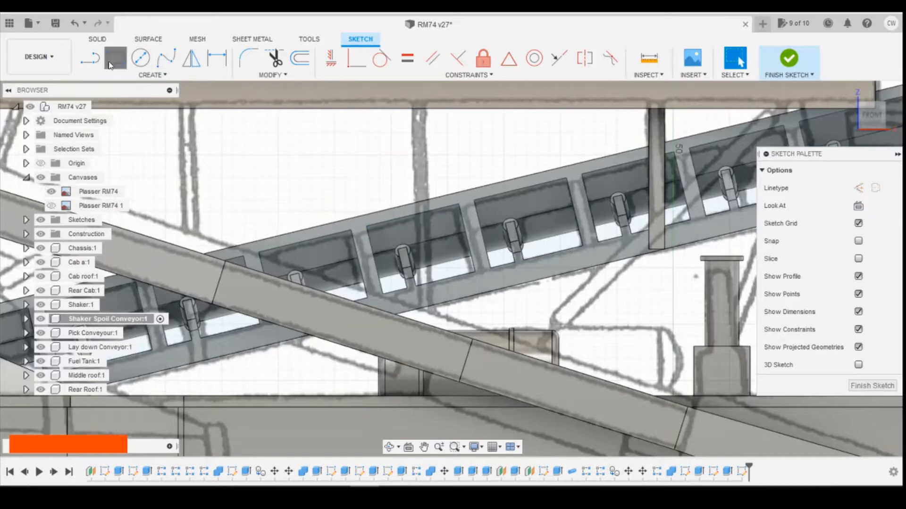
left_click(433, 306)
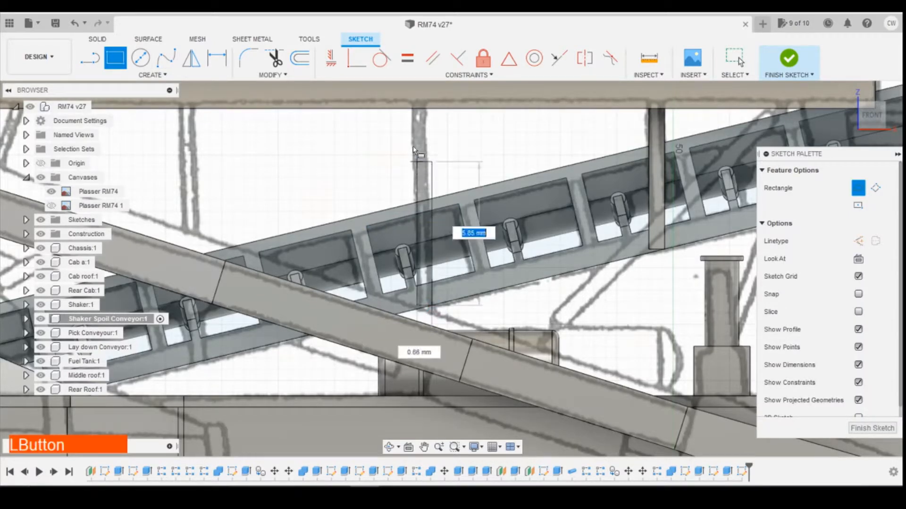
scroll(427, 114, "down", 1)
scroll(427, 113, "down", 2)
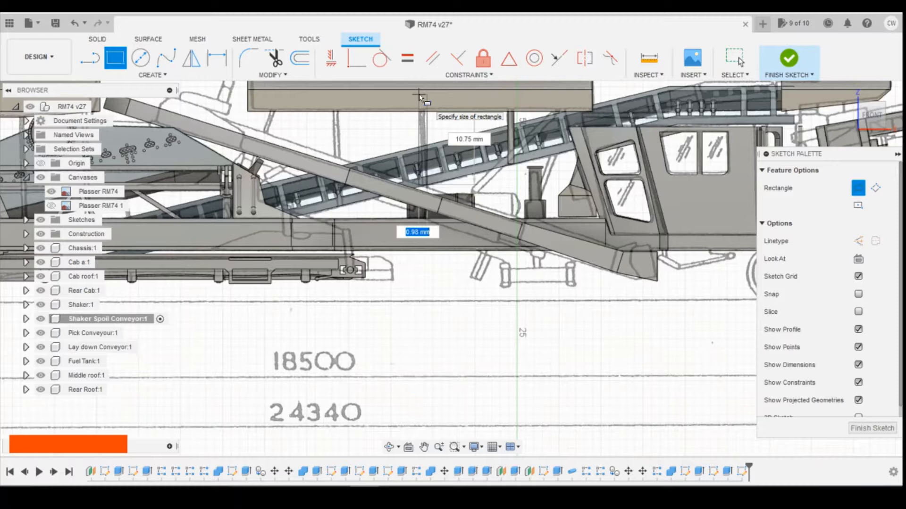
type("0.7")
key("Tab")
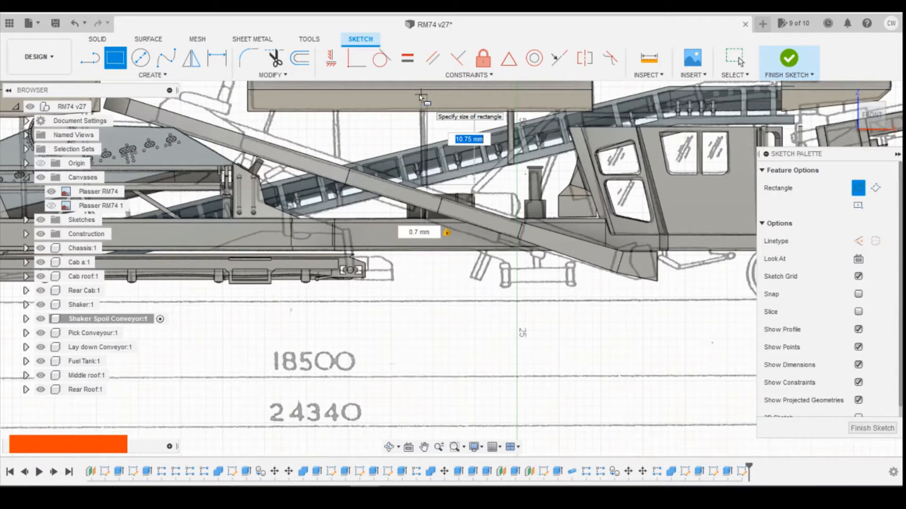
type("12")
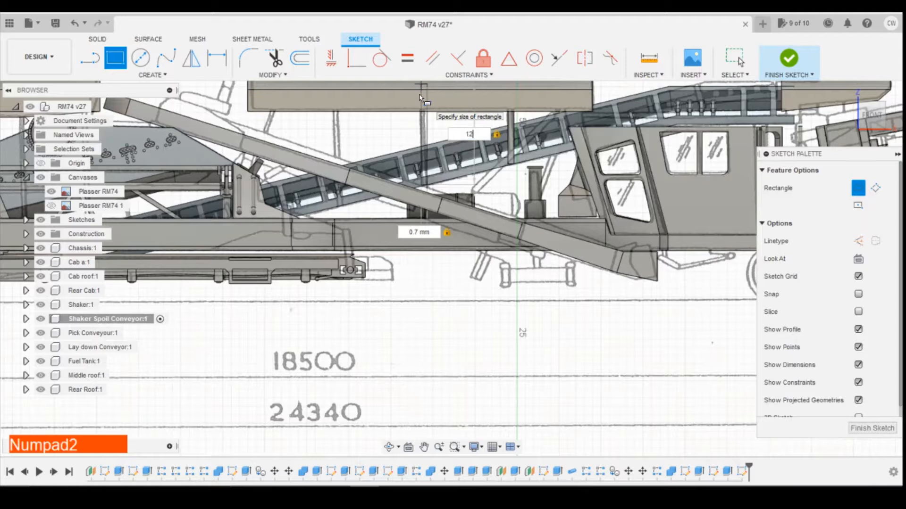
key("Return")
key("Return")
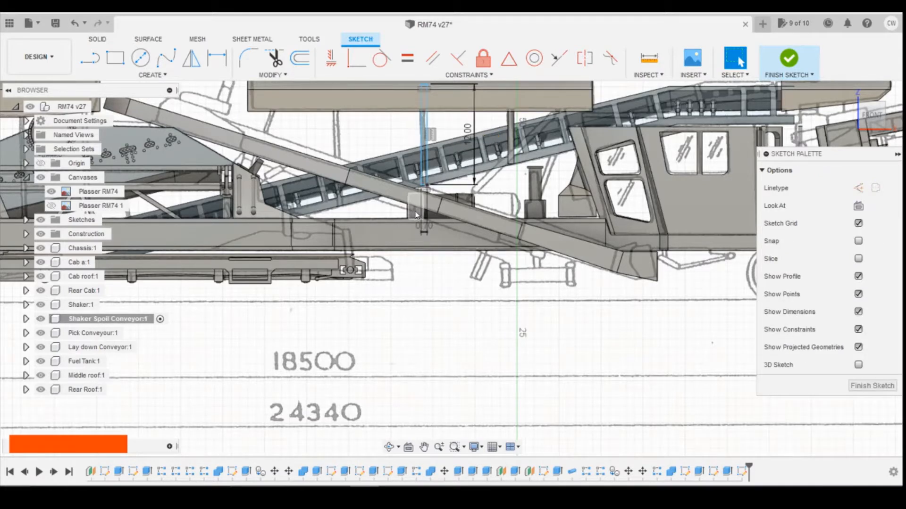
Dimension the rectangle's lower corner 30.6 mm from the bend point on the conveyor frame's lower edge.
key("d")
left_click(428, 184)
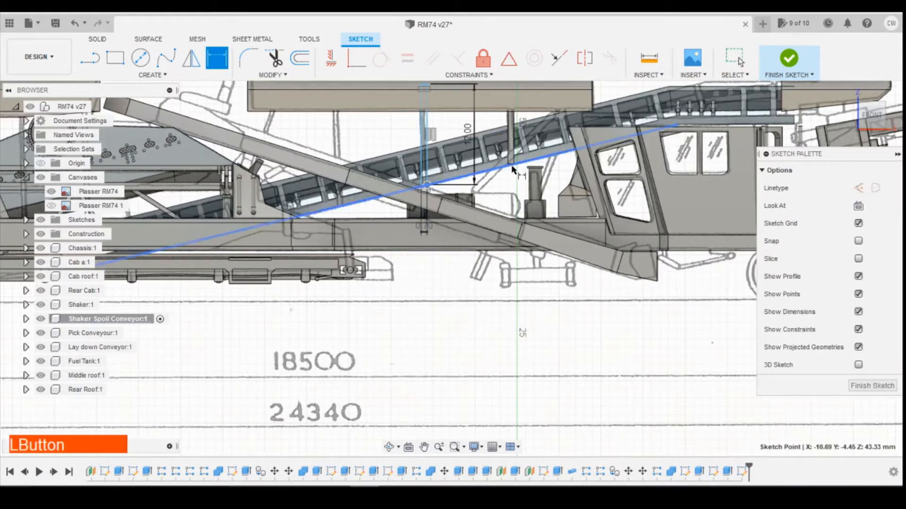
left_click(677, 124)
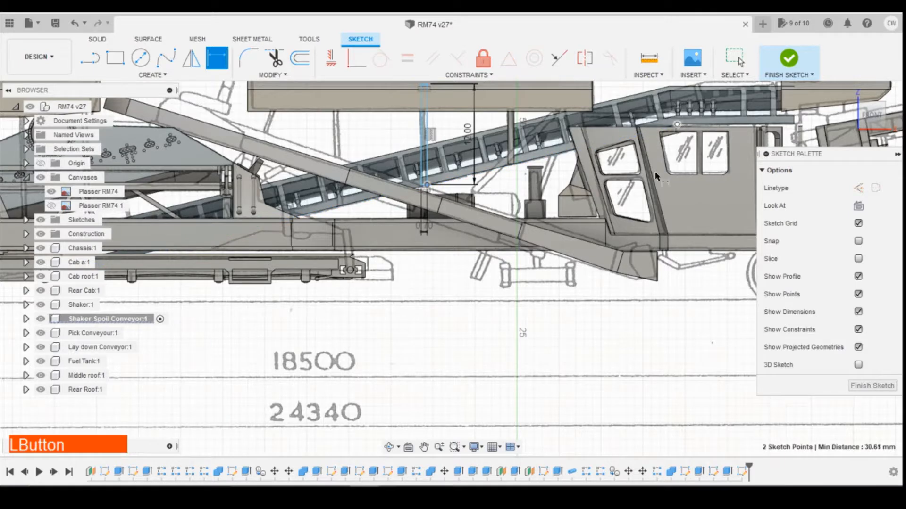
left_click(690, 214)
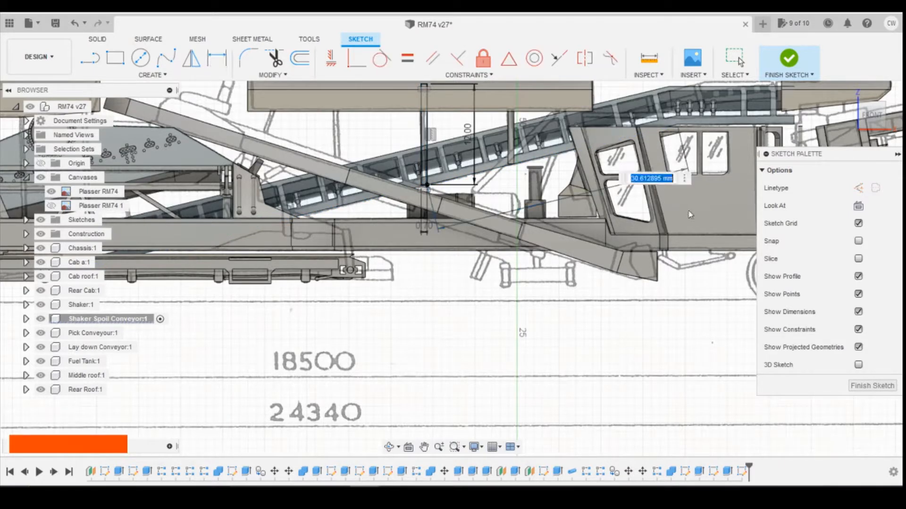
type("30.5")
key("Return")
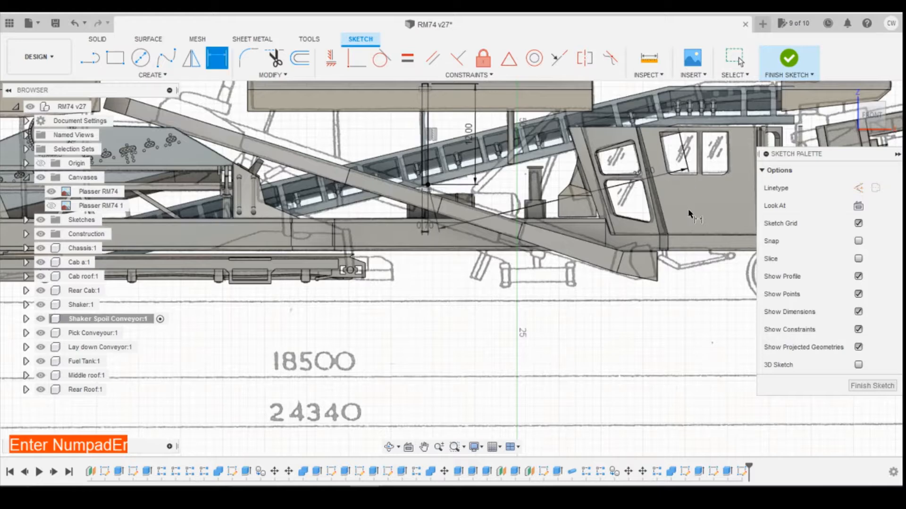
double_click(648, 176)
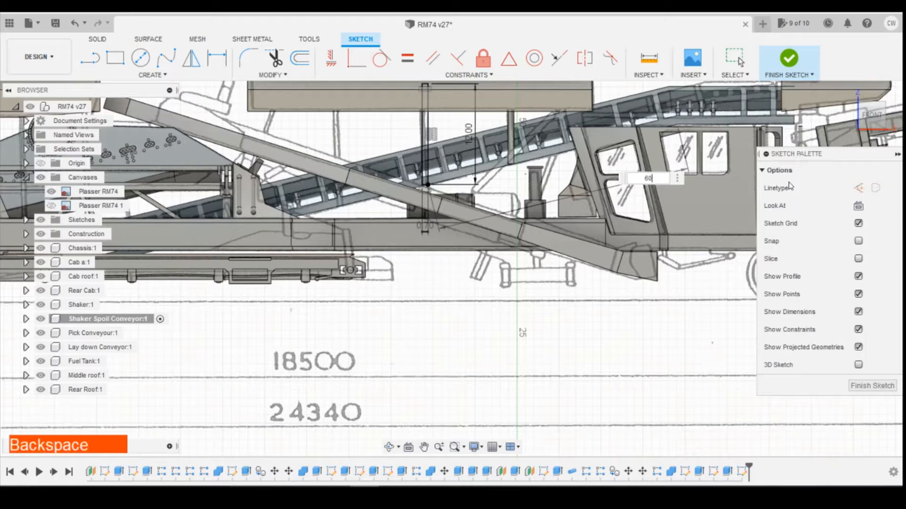
type("30.6")
key("Return")
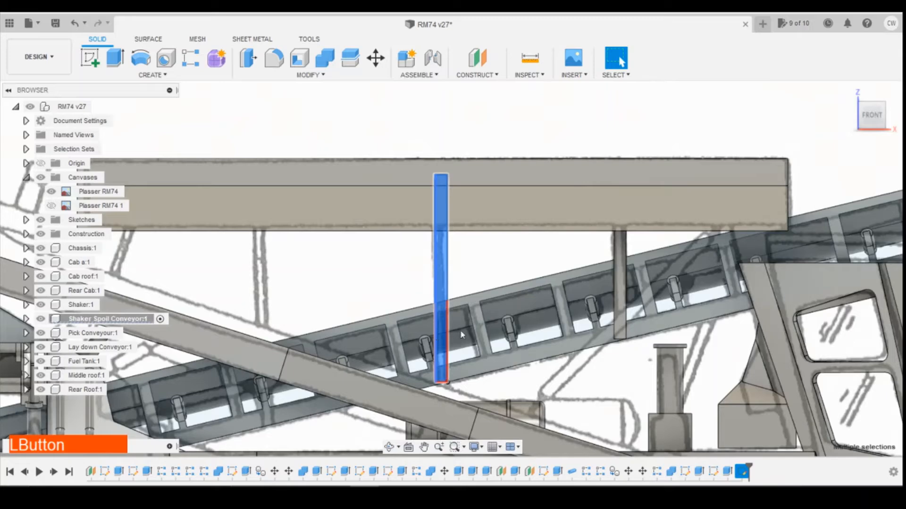
Extrude the four profile regions of the second post rectangle by 0.5 mm as a new body.
type("e")
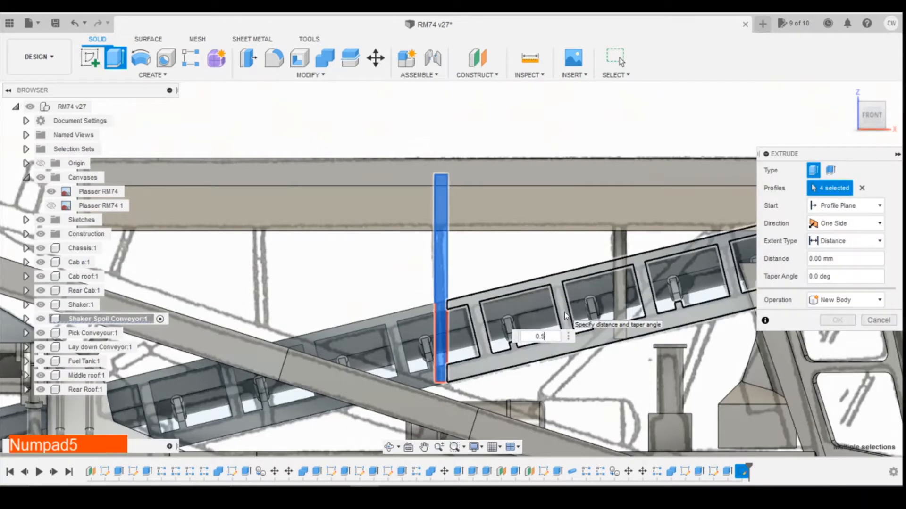
type("0.5")
key("Return")
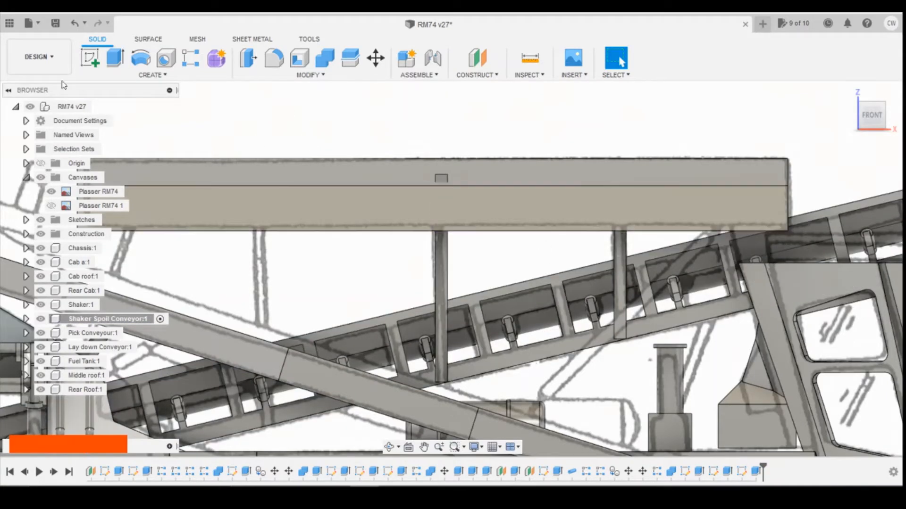
Start a sketch on the second post's narrow side face and enable Slice for the sketch view.
scroll(514, 164, "down", 2)
left_click(86, 60)
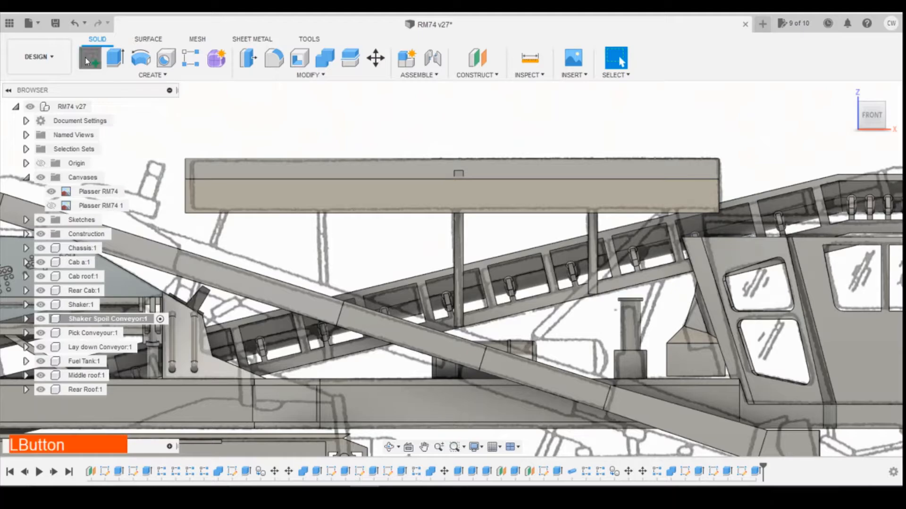
left_click_drag(865, 115, 842, 115)
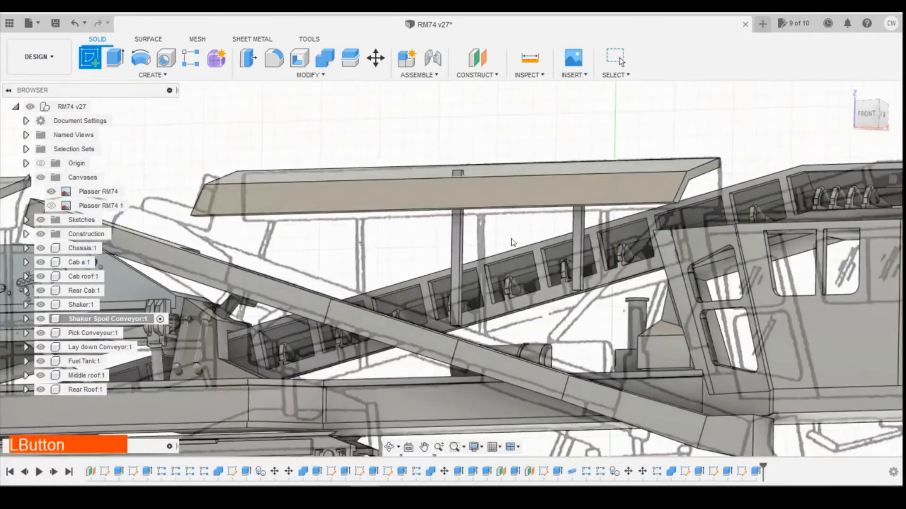
scroll(456, 240, "up", 5)
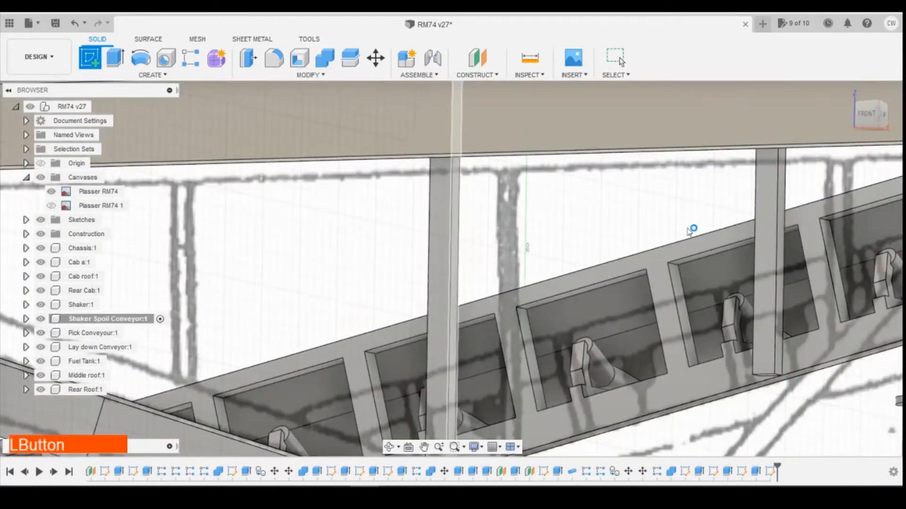
left_click(690, 229)
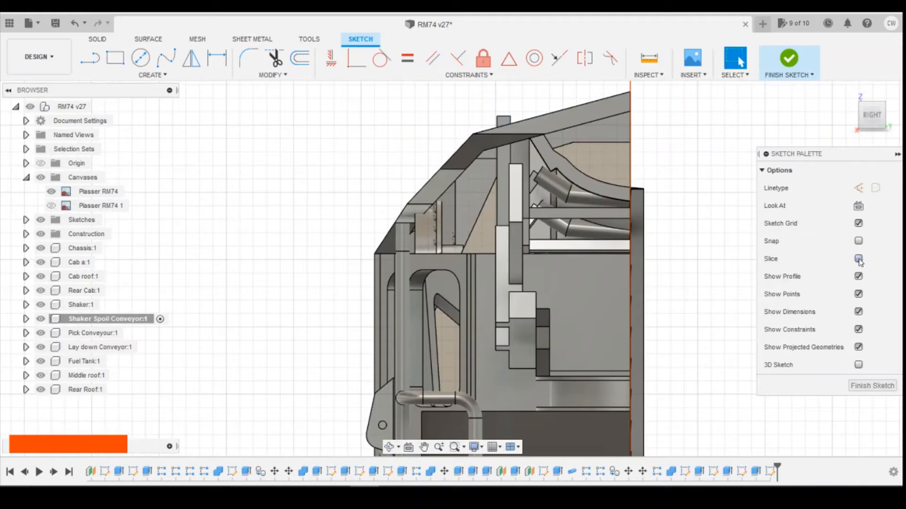
left_click(858, 259)
Project the sloping lower edge of the middle roof's section into the second post's sketch.
key("p")
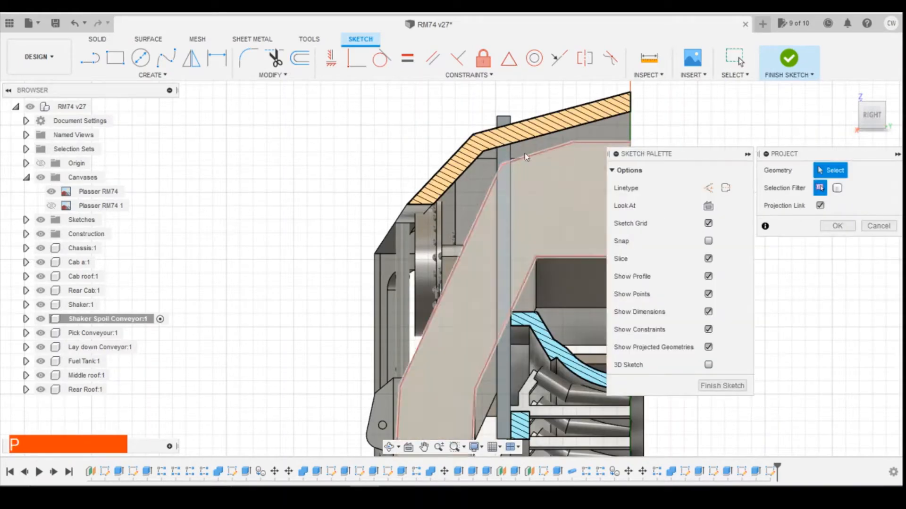
left_click(520, 145)
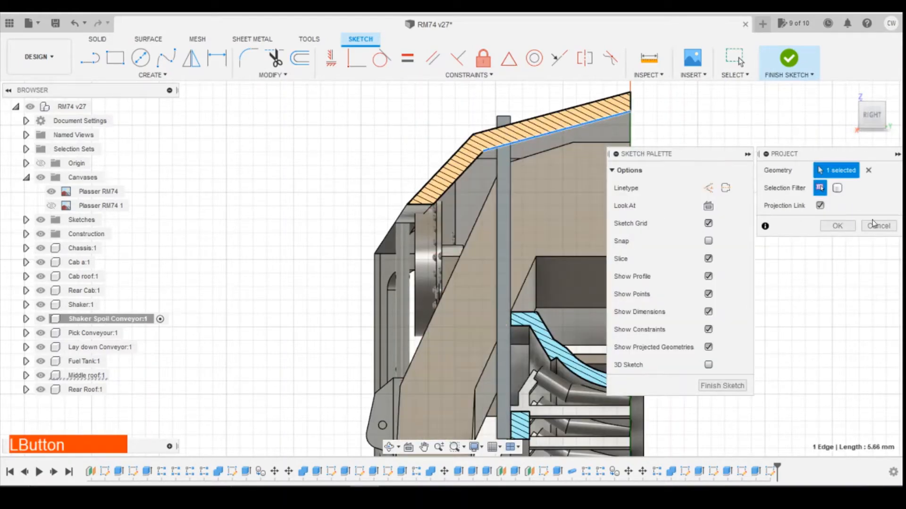
left_click(837, 226)
scroll(545, 156, "up", 3)
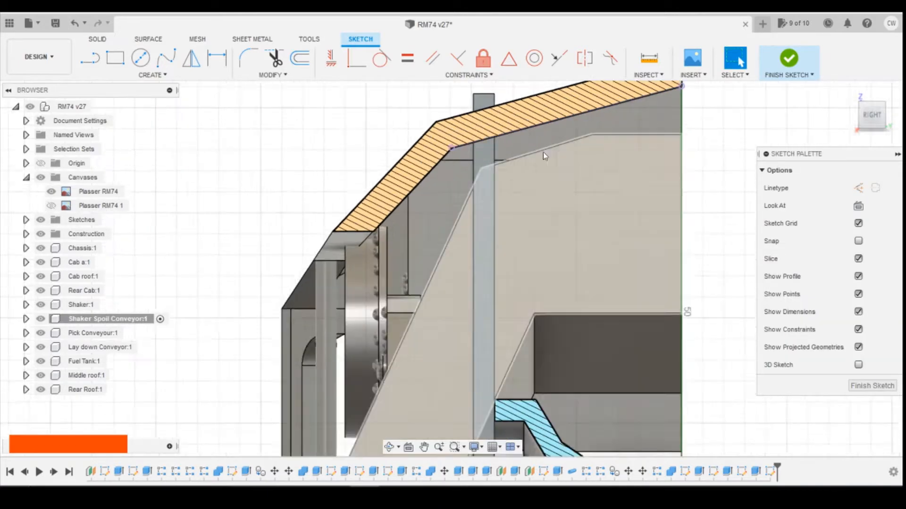
Hide the Middle roof component and extrude-cut the second post's end above the projected roof edge.
left_click(41, 375)
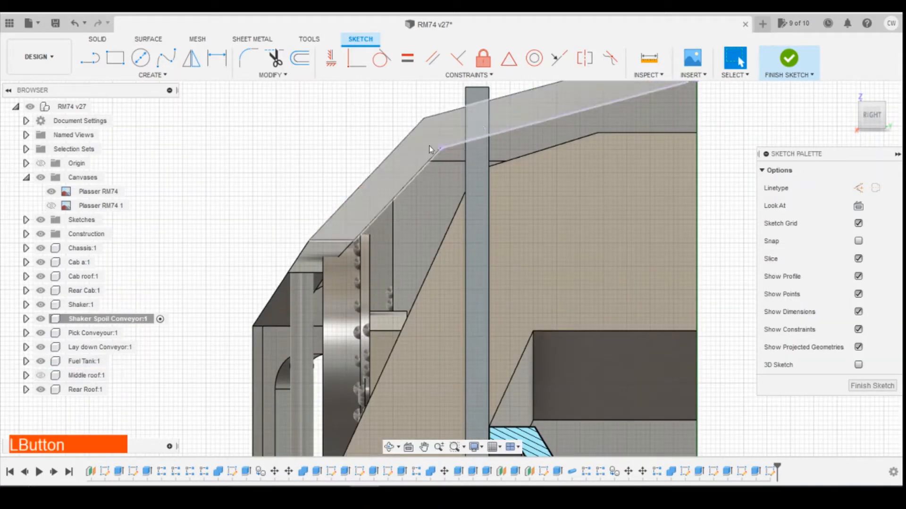
right_click(477, 121)
left_click(469, 173)
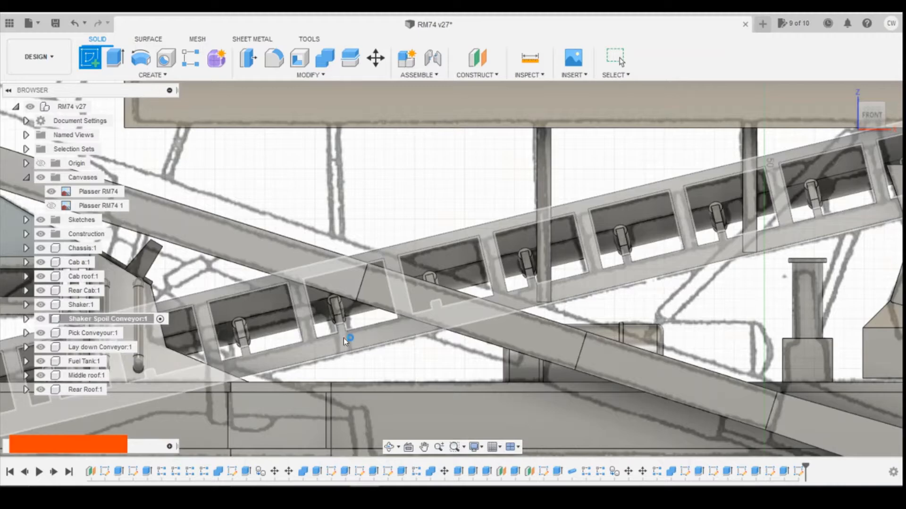
Start a sketch on the conveyor's side face and draw a third post rectangle 0.7 mm wide and about 16.42 mm tall.
left_click(342, 336)
key("r")
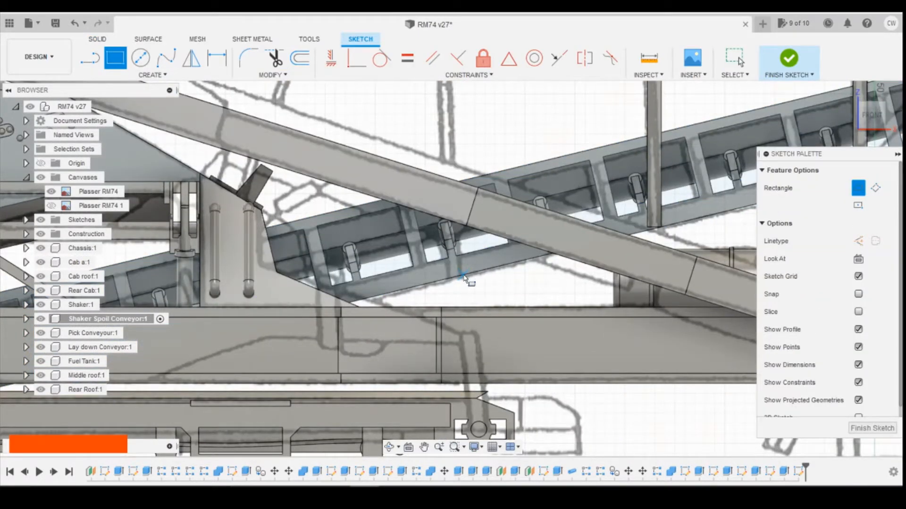
left_click(463, 279)
scroll(460, 281, "down", 5)
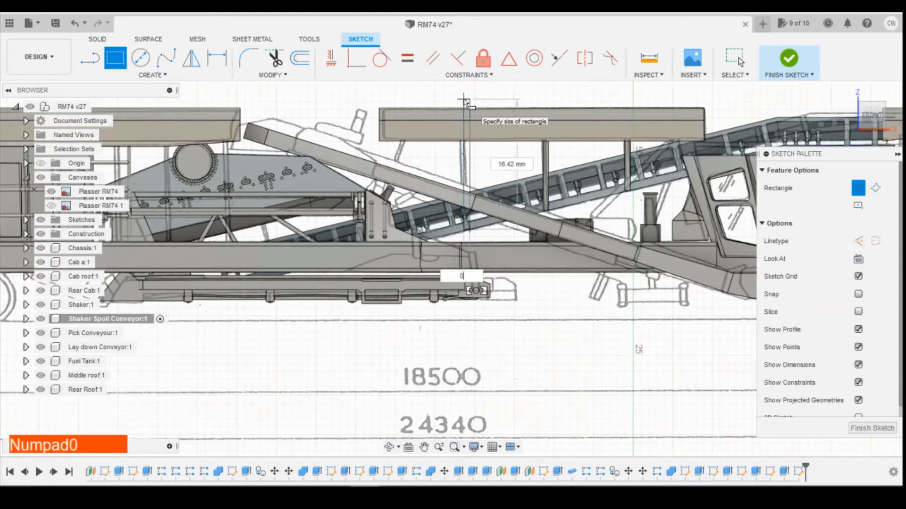
type("0.7")
key("Tab")
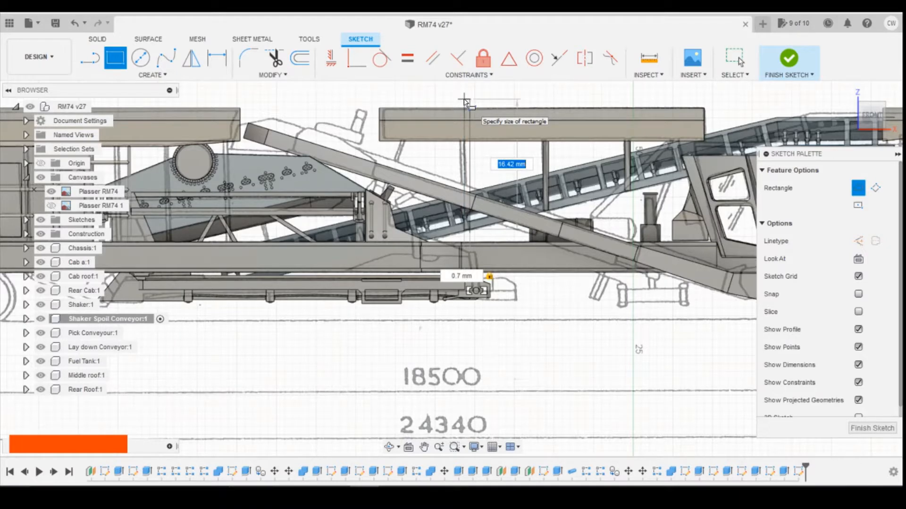
key("Return")
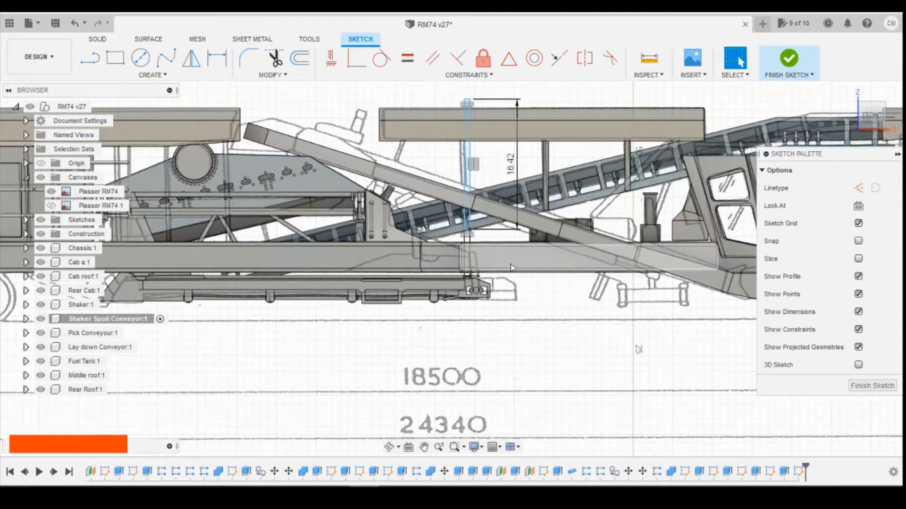
Dimension the third post rectangle's lower corner to the bend point on the conveyor's underside at 41 mm.
key("d")
left_click(471, 229)
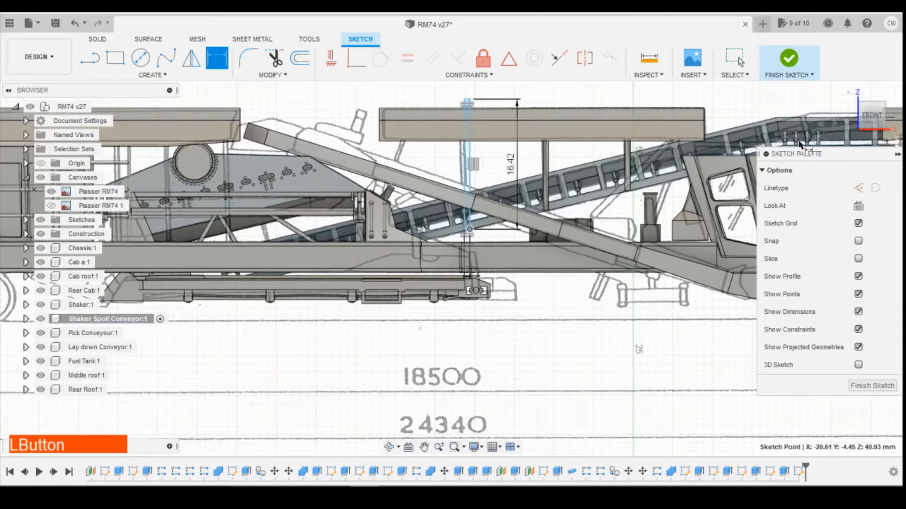
scroll(393, 139, "down", 2)
scroll(688, 147, "up", 2)
left_click(689, 150)
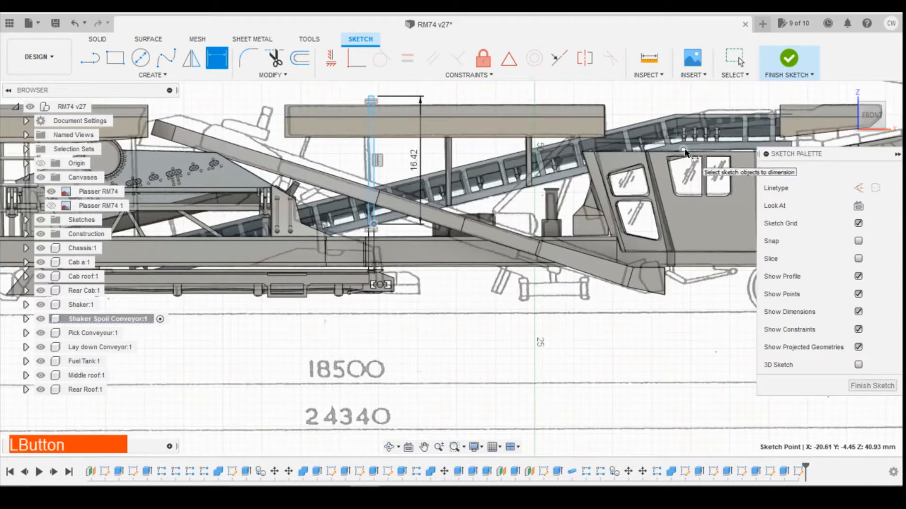
left_click(541, 212)
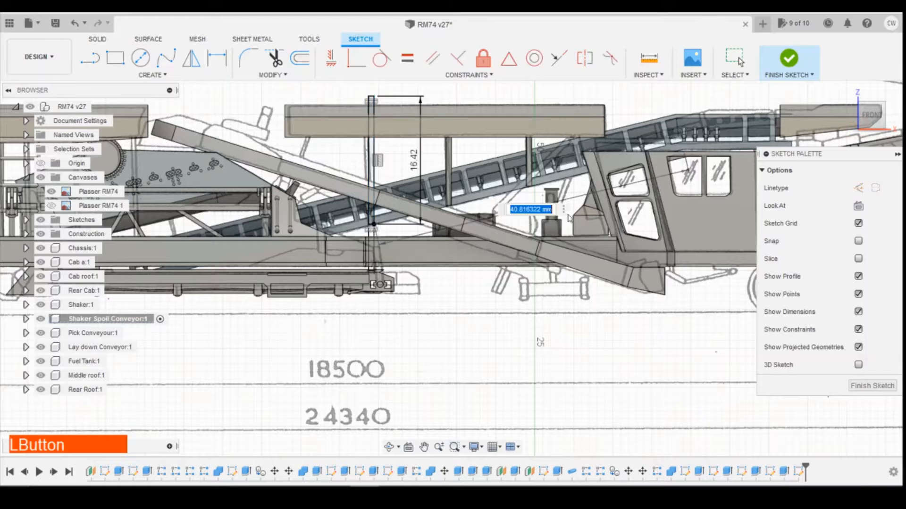
type("41")
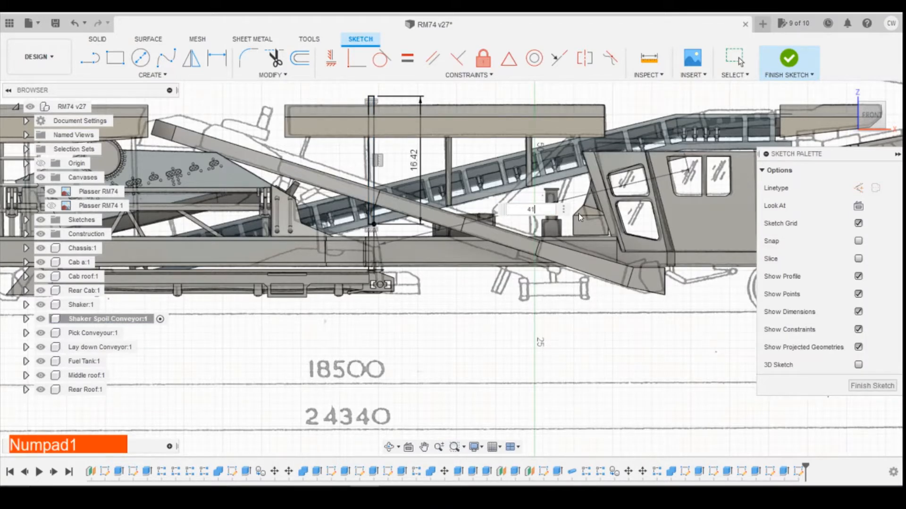
key("Return")
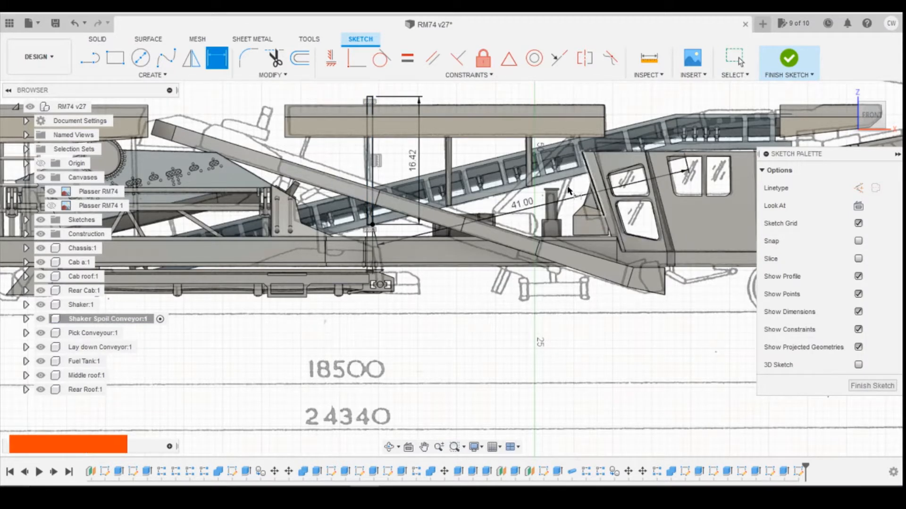
Set the third post's positioning dimension to 41.2 mm to match the reference canvas.
double_click(530, 203)
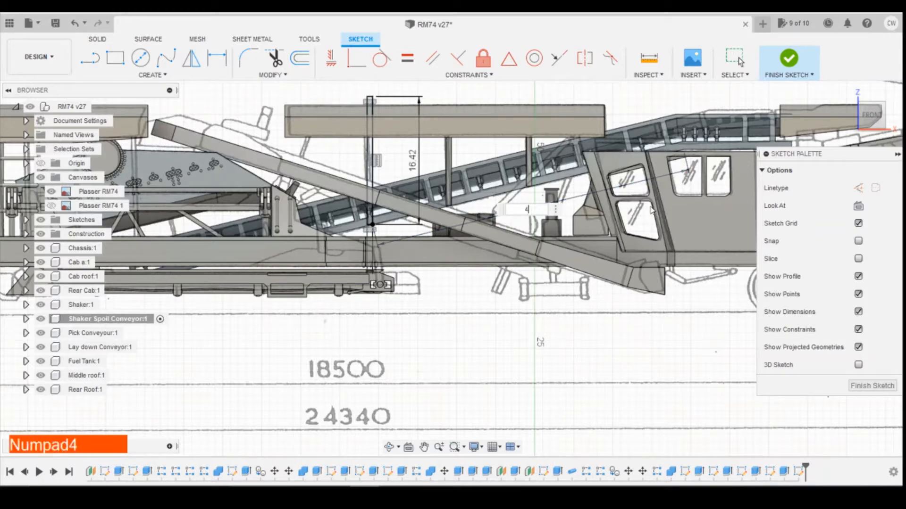
type("41.2")
key("Return")
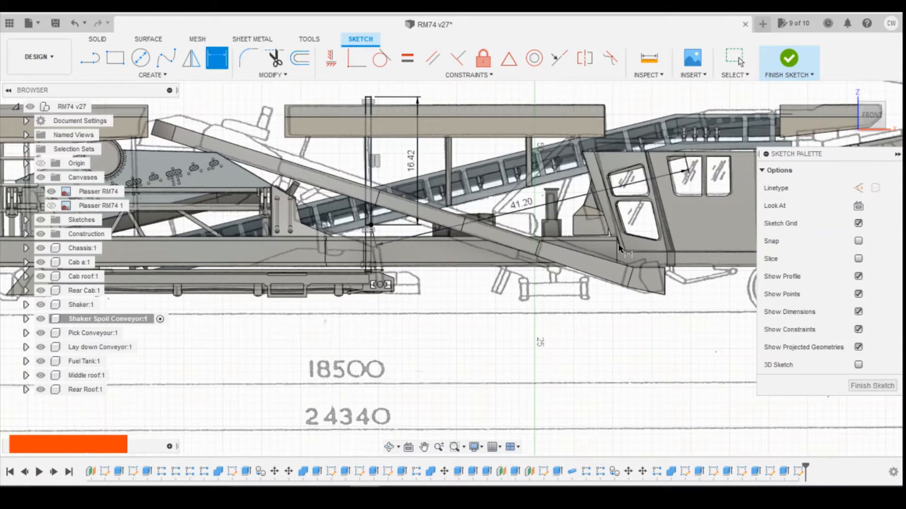
key("Escape")
Extrude the four profile regions of the third post rectangle as a new body.
scroll(332, 154, "up", 2)
scroll(332, 153, "up", 1)
scroll(396, 277, "up", 3)
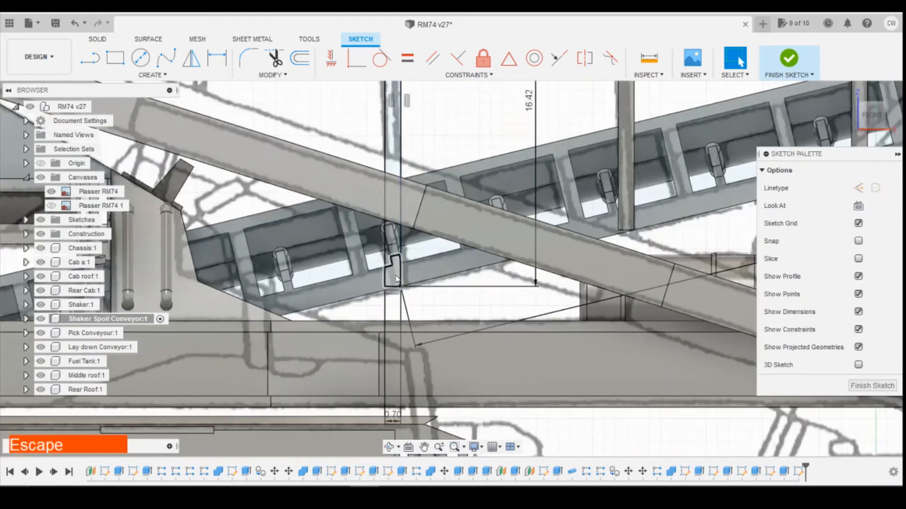
left_click(396, 279)
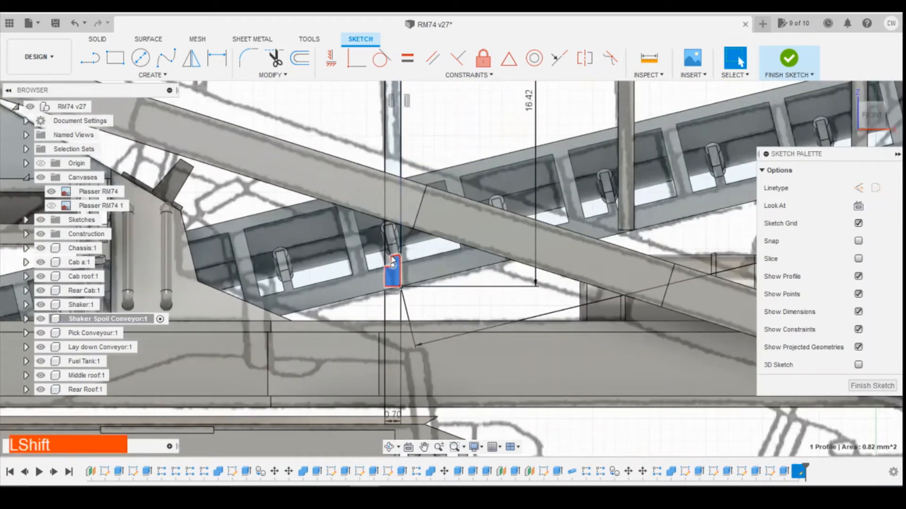
left_click(394, 247, "shift")
left_click(396, 167, "shift")
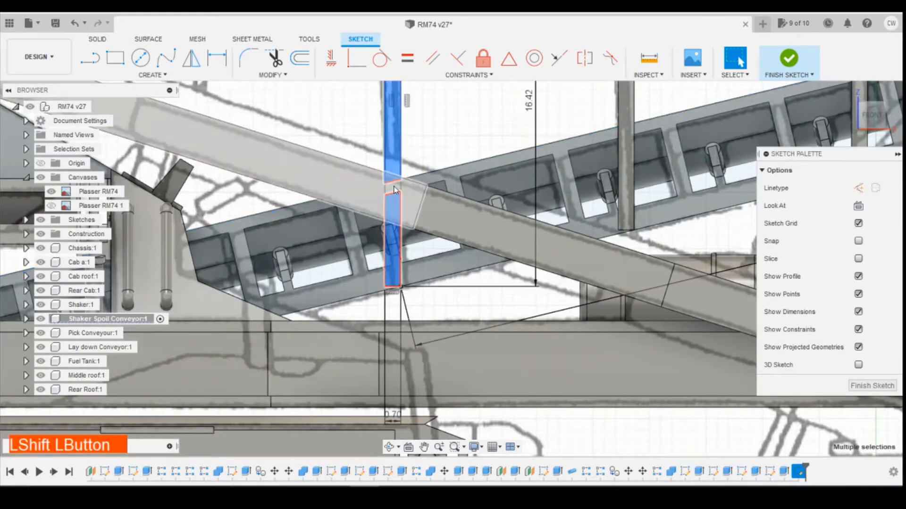
left_click(395, 191, "shift")
left_click(407, 236, "shift")
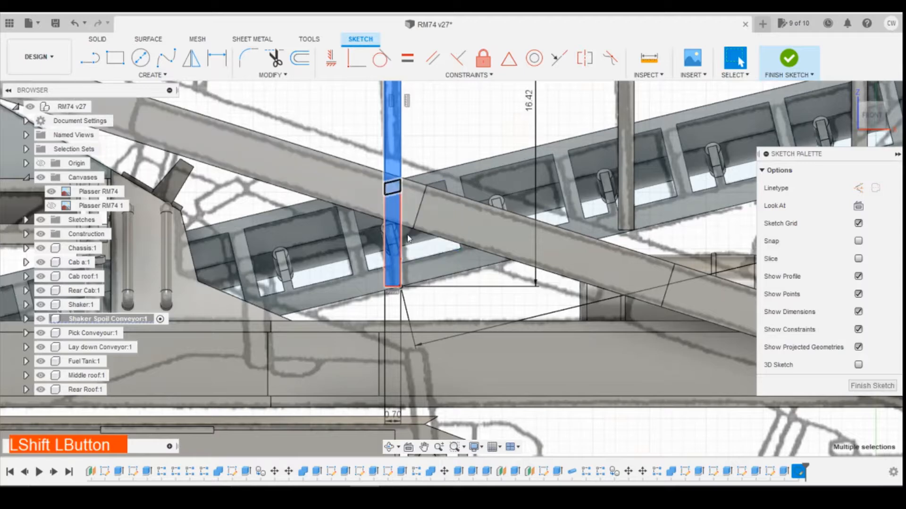
scroll(473, 287, "down", 3)
scroll(475, 304, "down", 3)
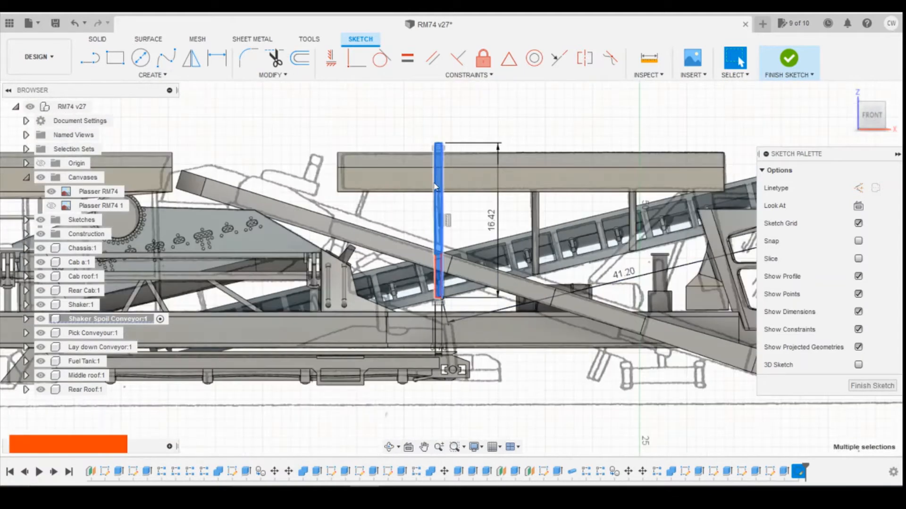
right_click(441, 212)
left_click(421, 260)
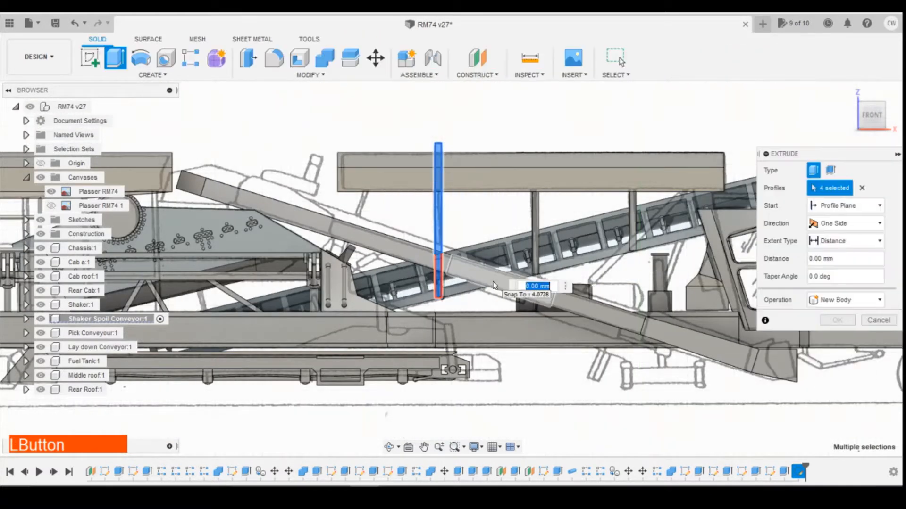
type("0.")
key("Return")
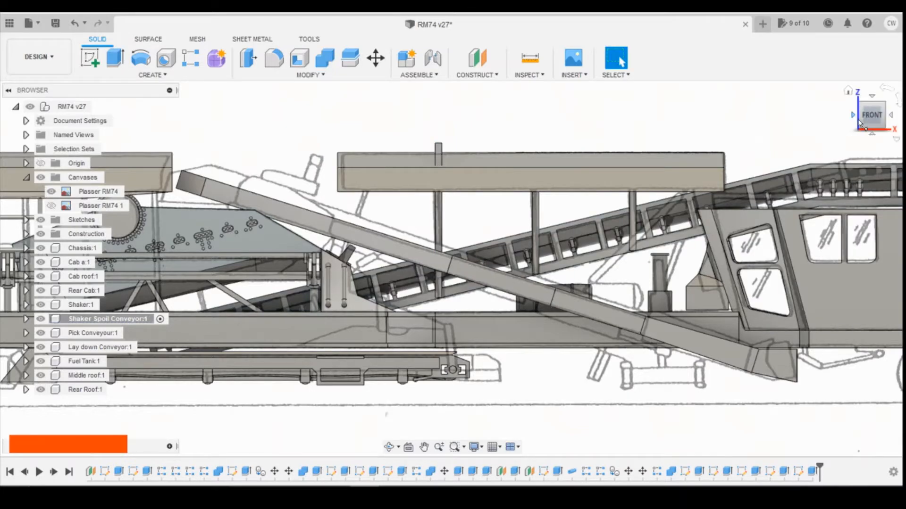
Hide the Plasser RM74 canvas and start a sketch on the third post's narrow side face with Slice enabled.
left_click_drag(858, 119, 805, 141)
scroll(489, 217, "up", 2)
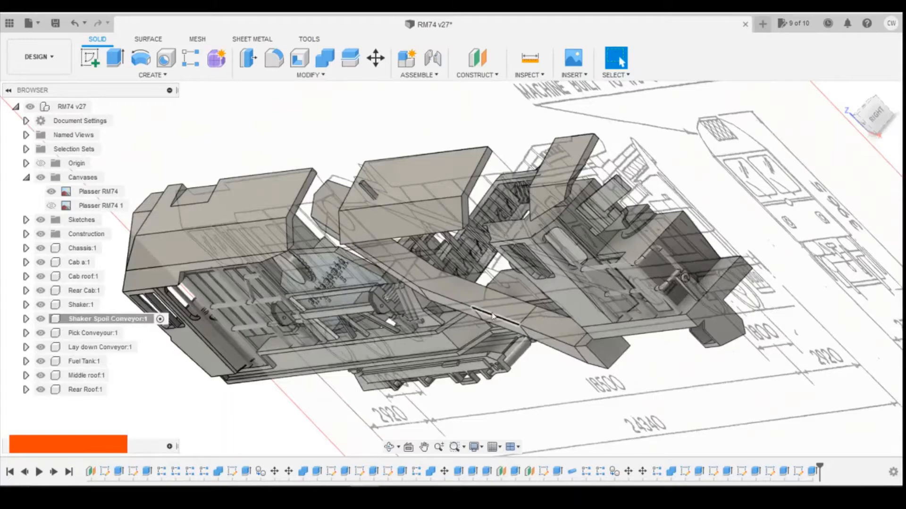
scroll(488, 217, "up", 3)
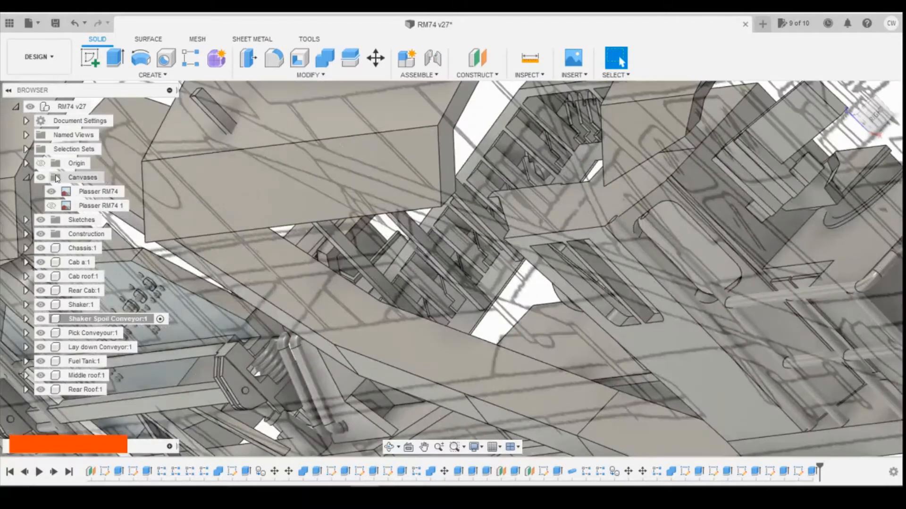
left_click(51, 191)
left_click(89, 58)
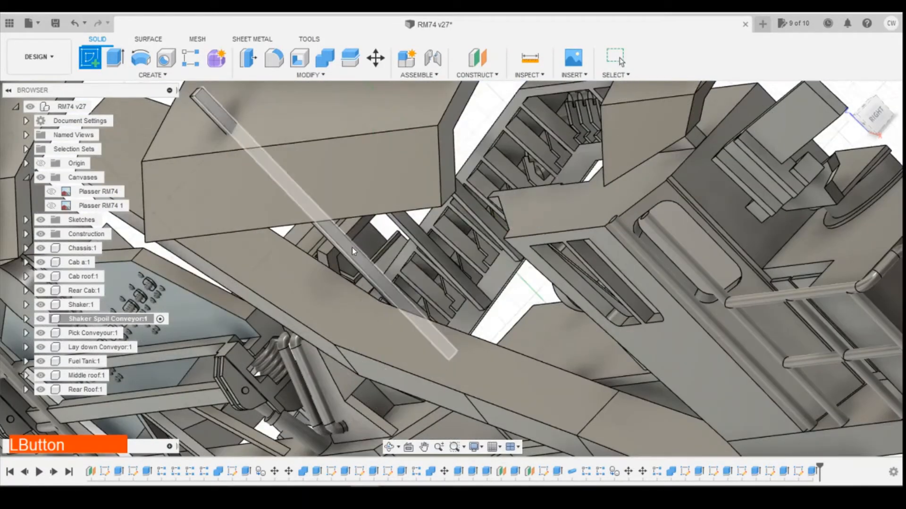
left_click(339, 242)
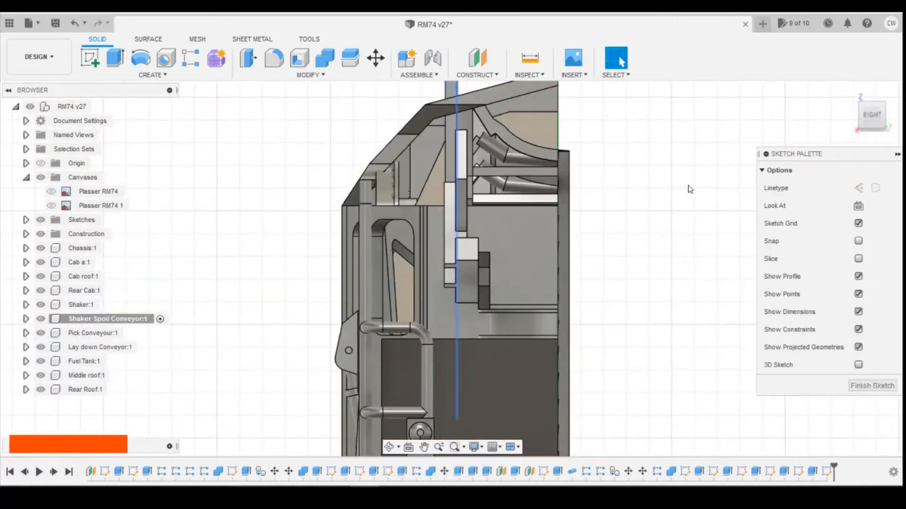
left_click(858, 259)
Project the middle roof's cut section face into the third post's sketch.
key("p")
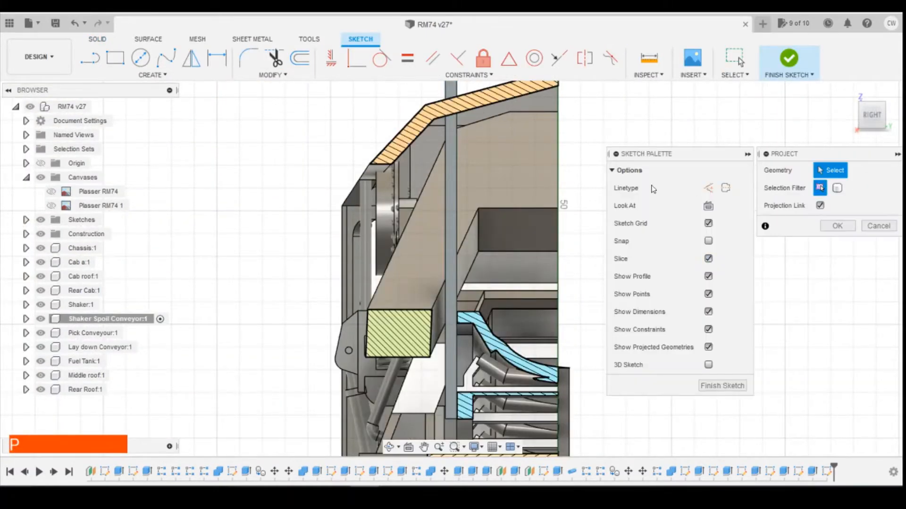
left_click(467, 113)
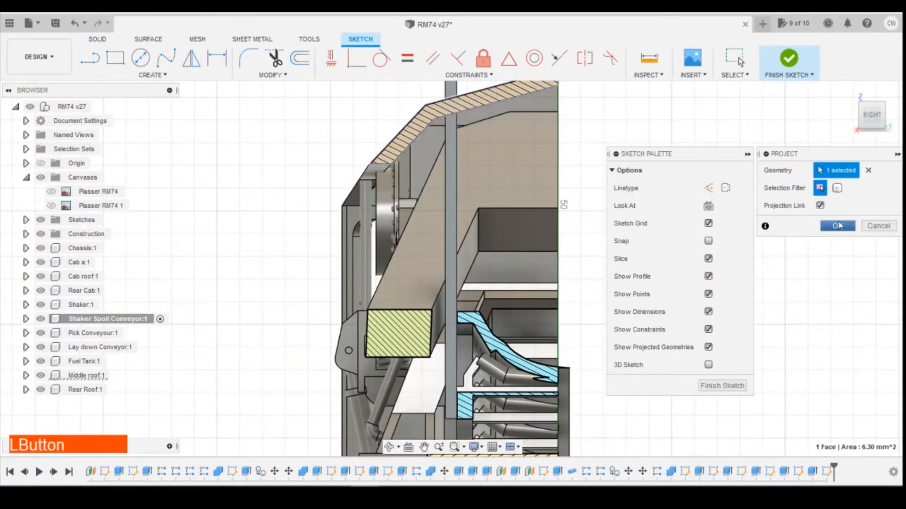
key("Return")
Hide the Middle roof component and extrude-cut the third post's two regions above the roof's underside by -3 mm.
scroll(467, 174, "down", 3)
scroll(459, 167, "up", 5)
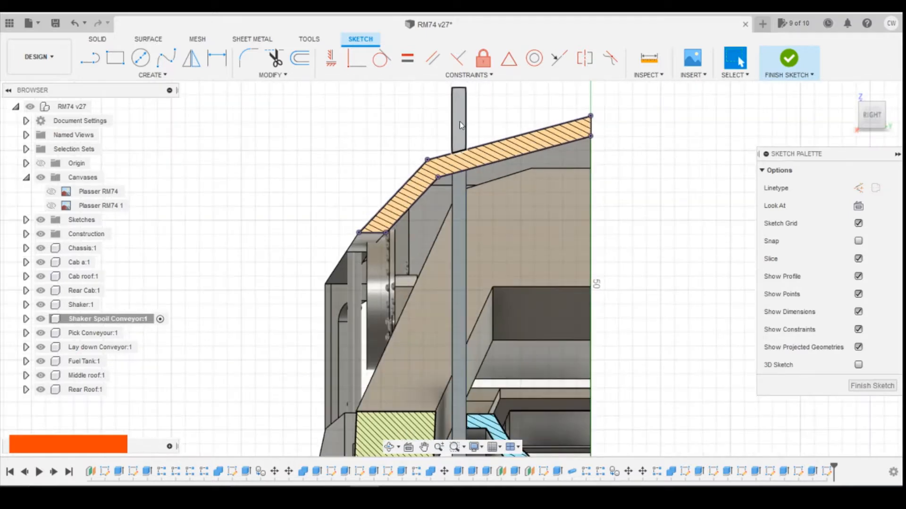
left_click(41, 376)
left_click(461, 163)
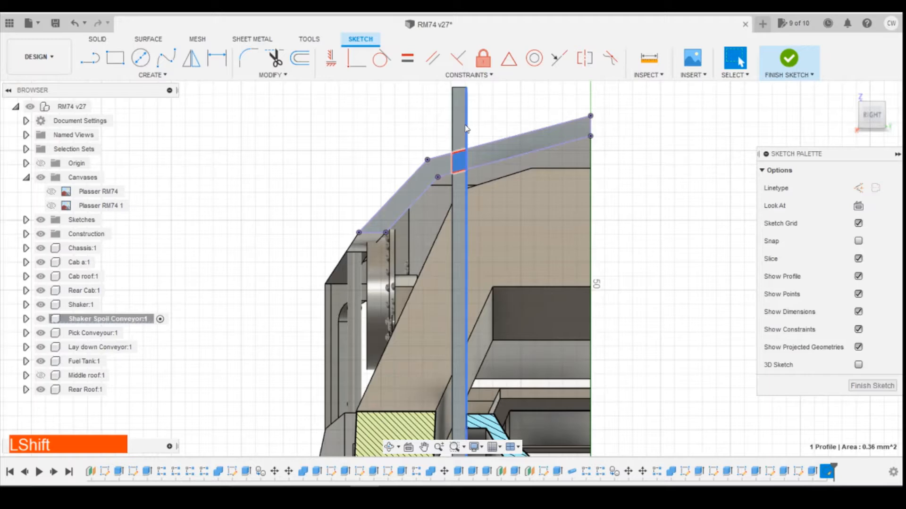
left_click(459, 124, "shift")
right_click(460, 126)
left_click(441, 178)
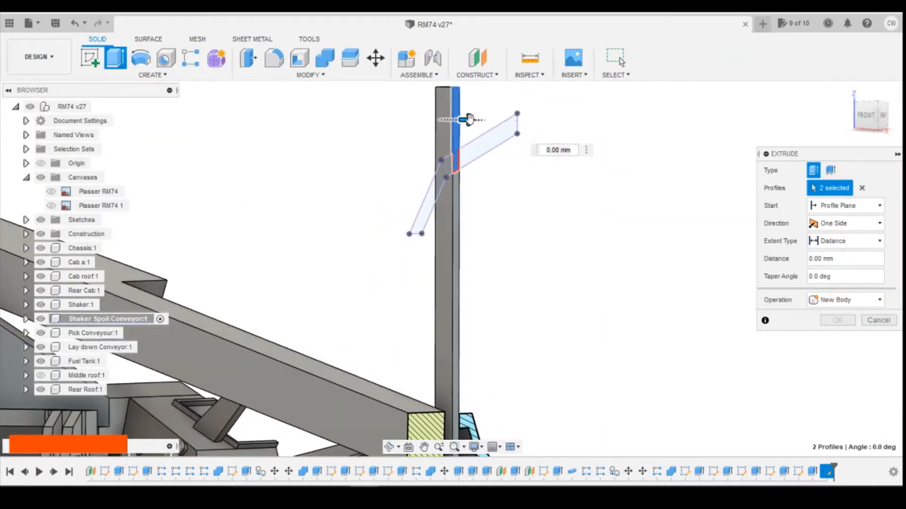
left_click_drag(469, 117, 371, 120)
left_click(828, 339)
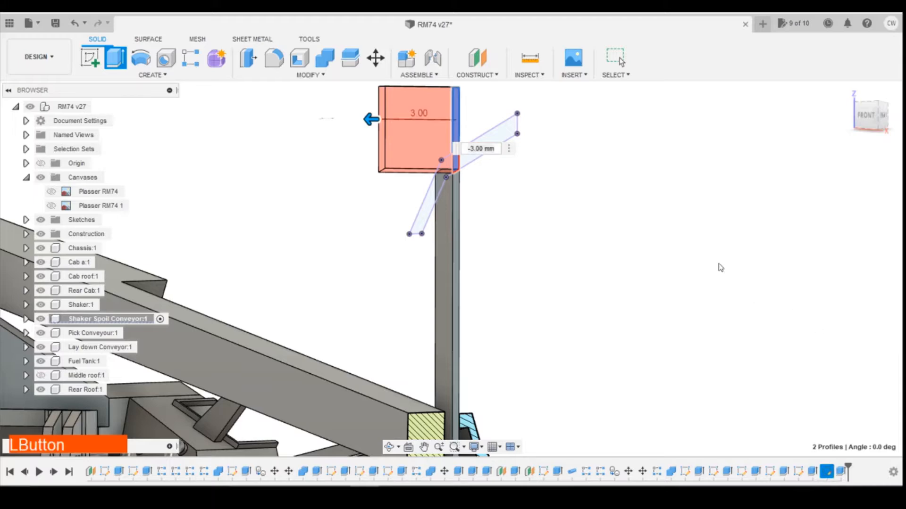
Show the Middle roof component again and inspect the three trimmed posts from the front.
left_click(40, 376)
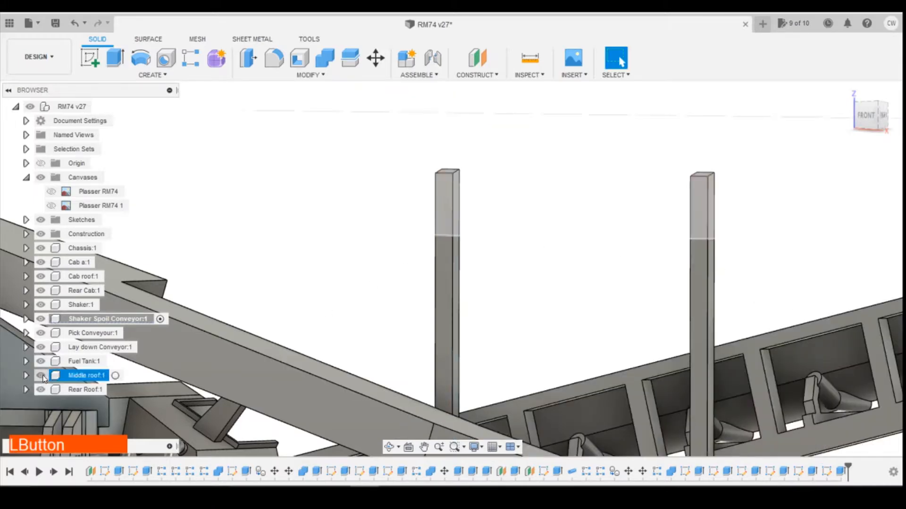
scroll(826, 181, "down", 3)
scroll(513, 256, "down", 2)
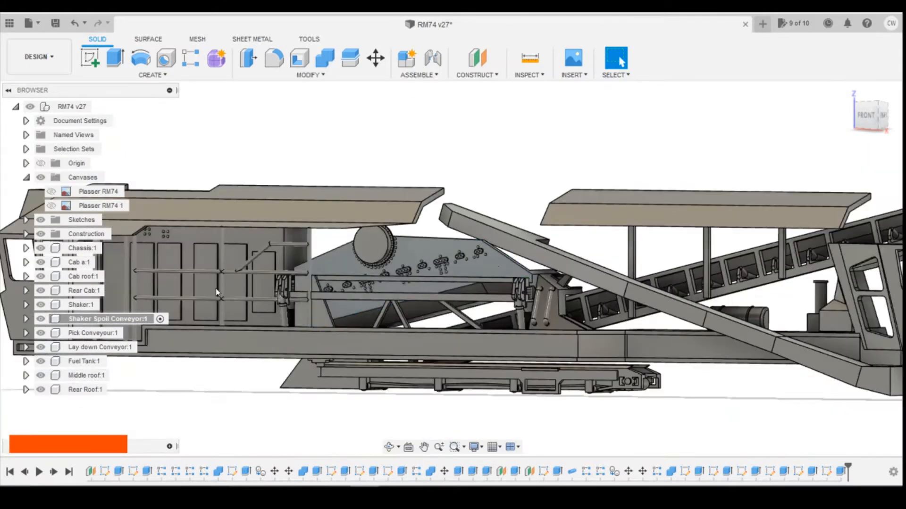
left_click(862, 117)
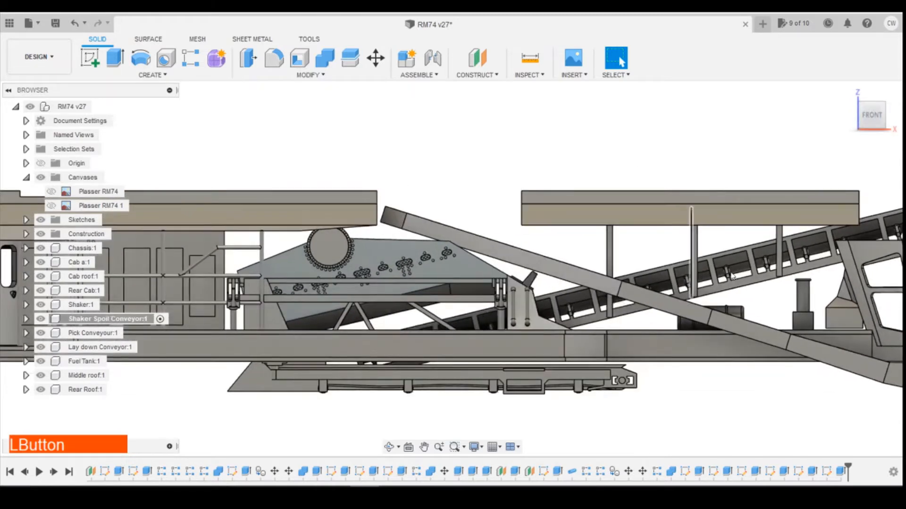
scroll(707, 257, "up", 4)
key("shift+z")
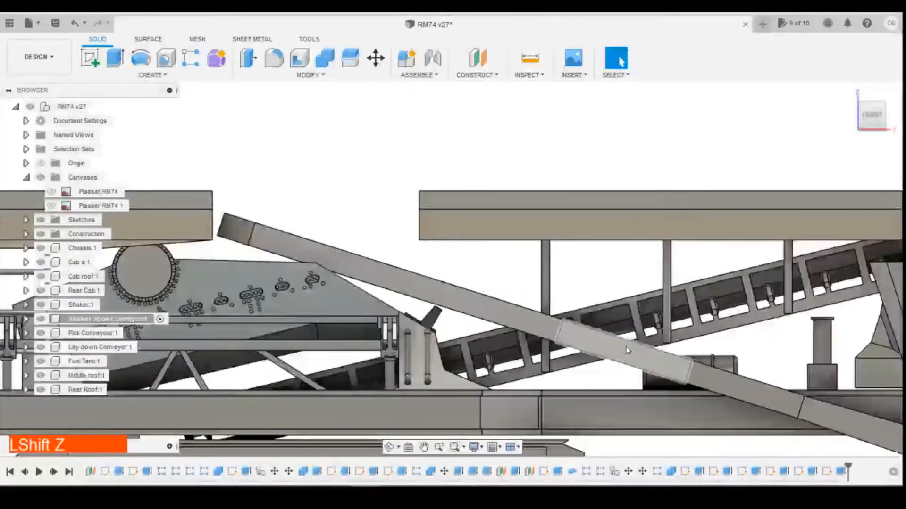
Consult the rm74009.jpg reference photo in Photos, and activate the Pick Conveyour component in Fusion 360.
left_click(392, 495)
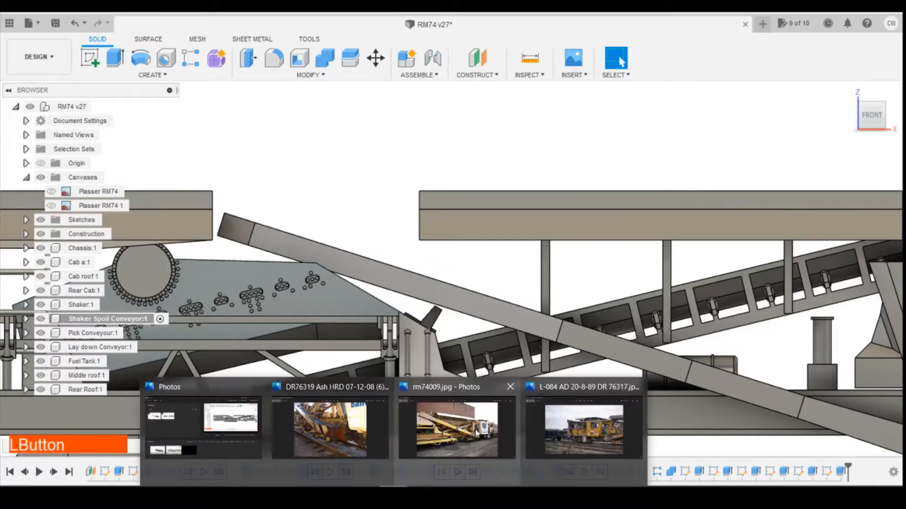
left_click(477, 433)
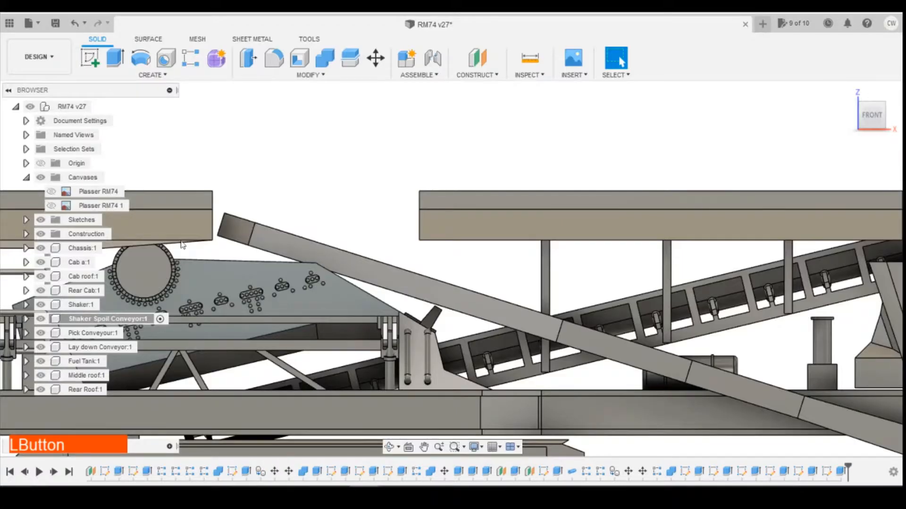
left_click(129, 333)
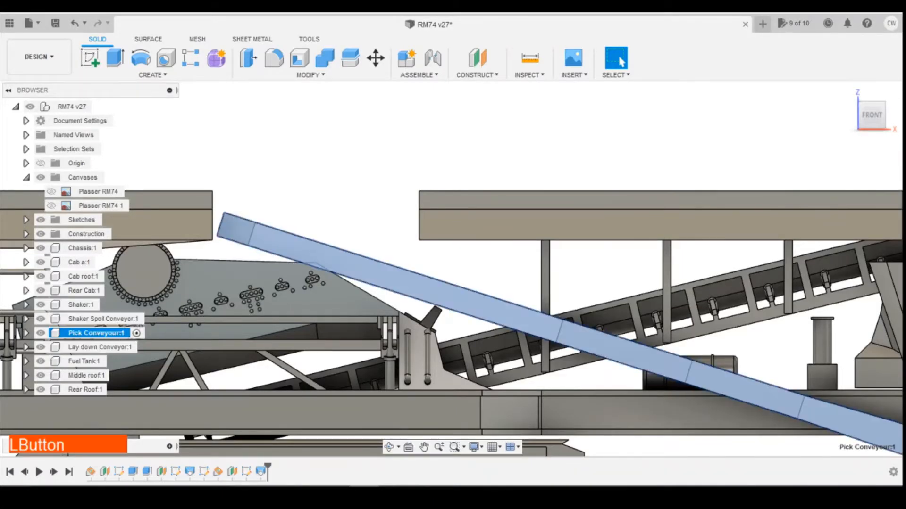
Show the Plasser RM74 canvas and start a sketch on the rear side face of the Pick Conveyour's long section.
left_click(51, 191)
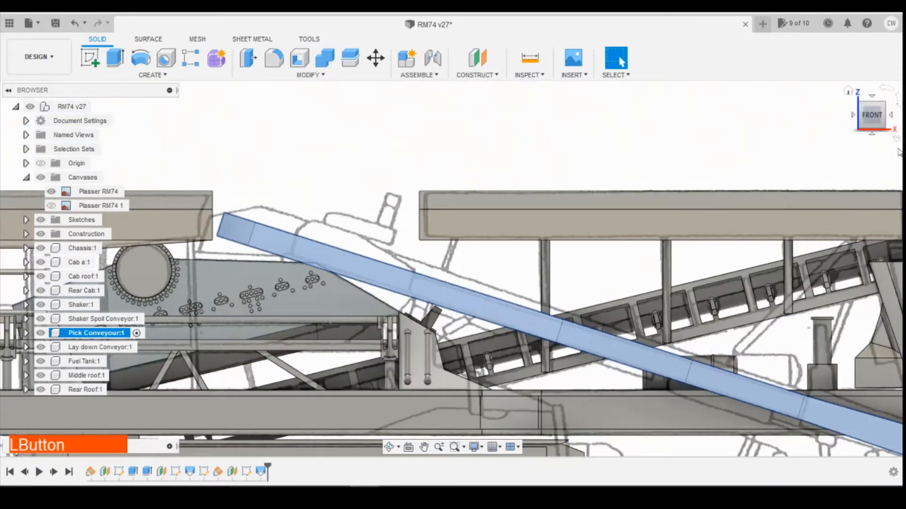
left_click_drag(849, 117, 783, 121)
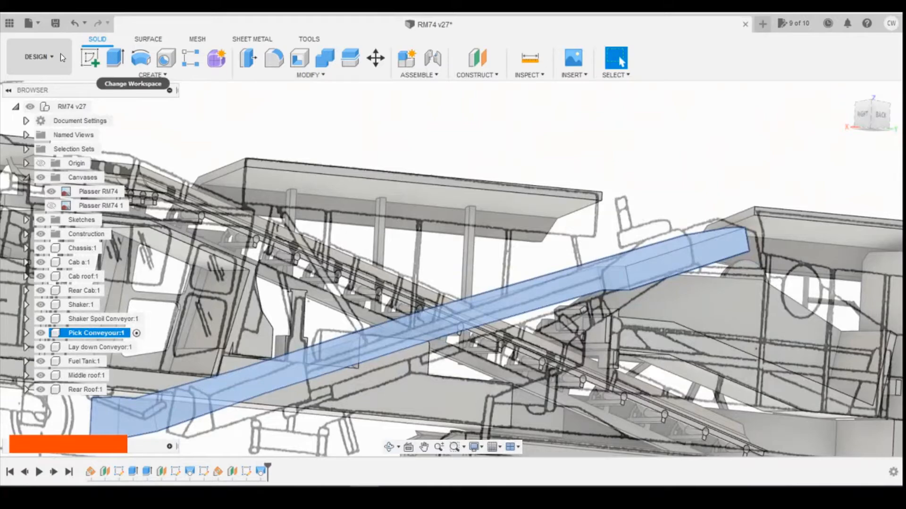
left_click(90, 57)
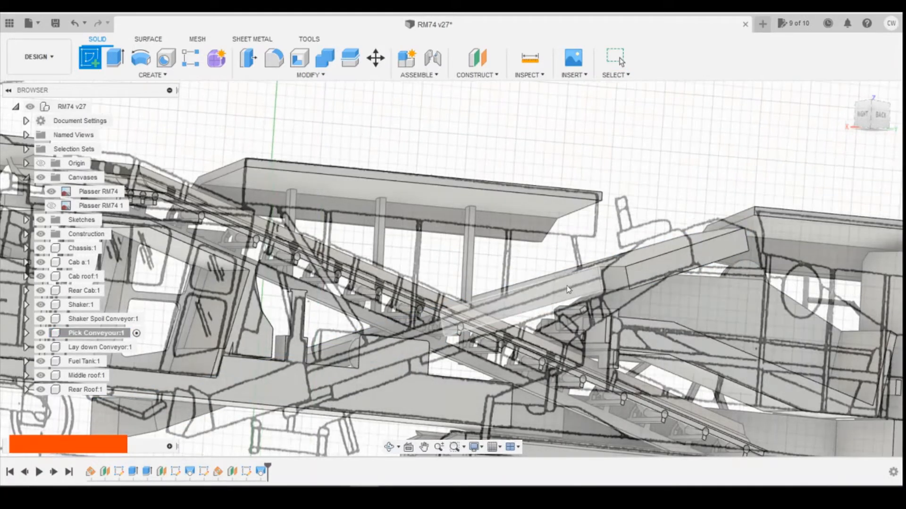
left_click(569, 289)
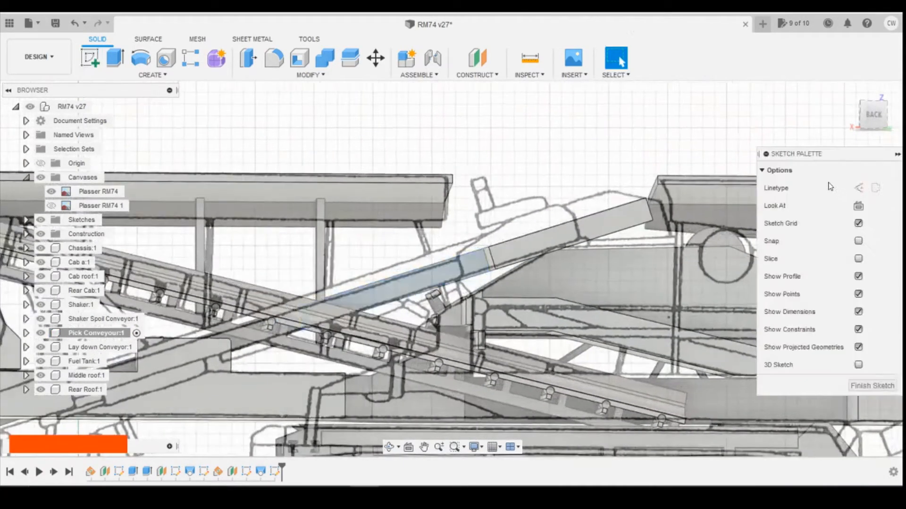
left_click(114, 60)
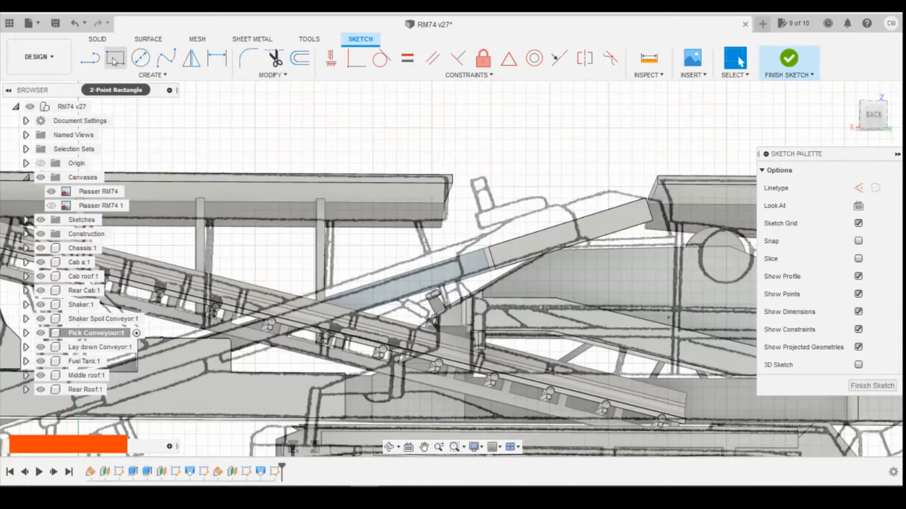
left_click(116, 60)
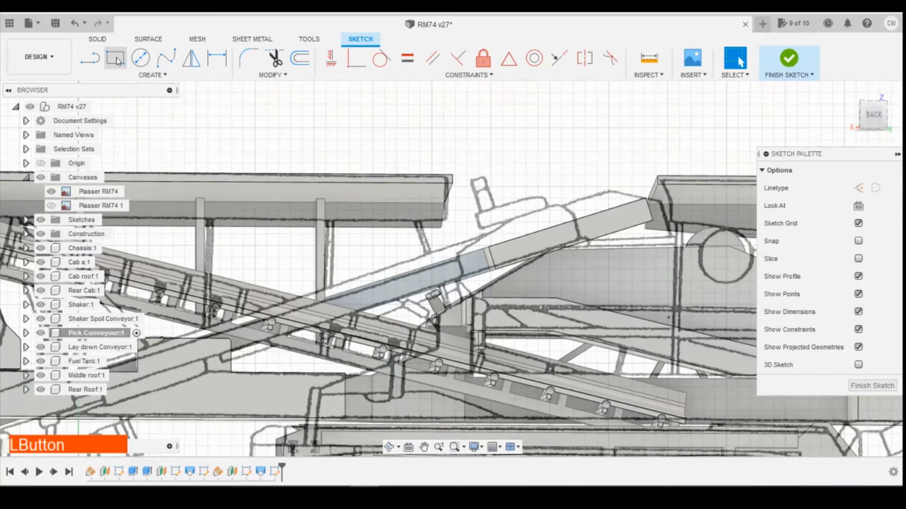
left_click(445, 286)
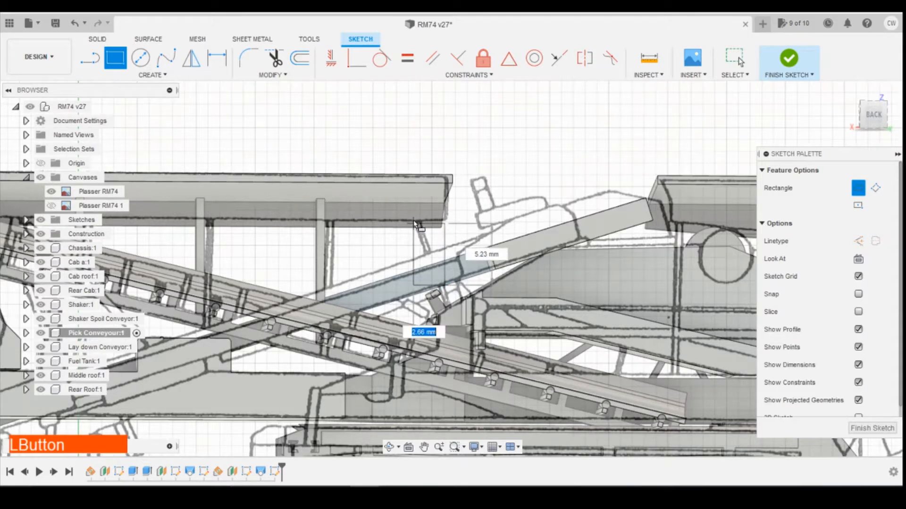
key("Escape")
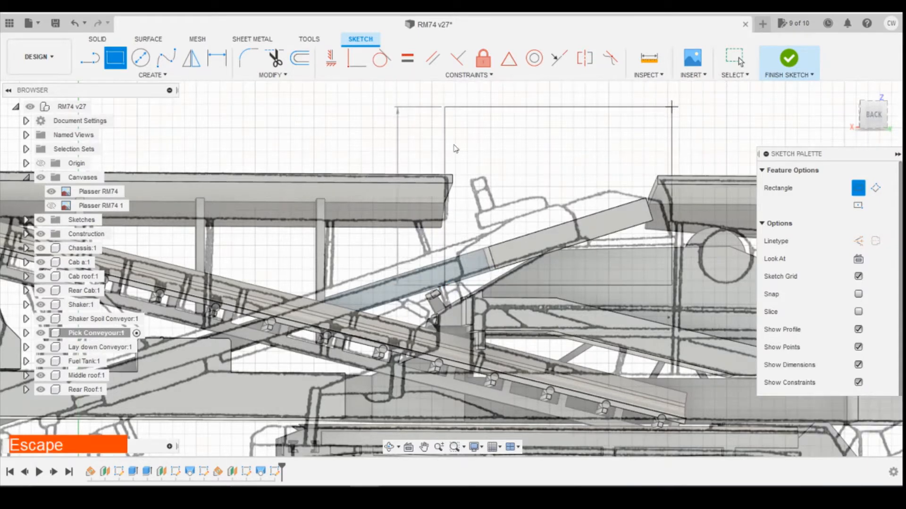
Sketch a 3-point rectangle for the slanted roof post, 0.7 mm wide and about 9 mm long, rising perpendicular from the conveyor's lower edge.
left_click(151, 74)
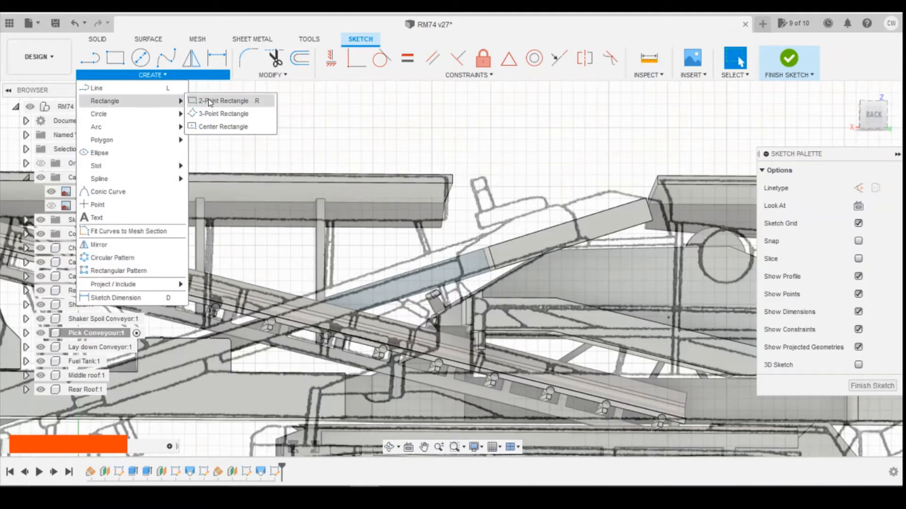
left_click(212, 114)
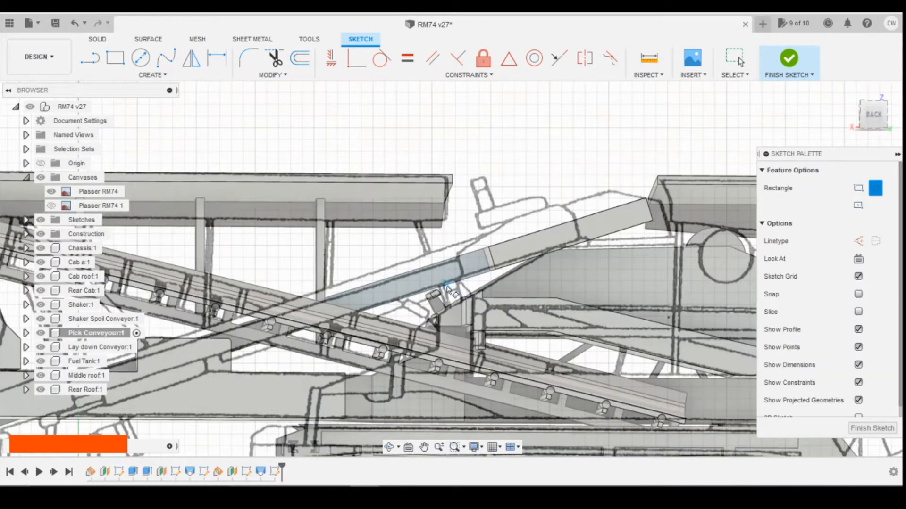
left_click(447, 289)
scroll(442, 287, "up", 5)
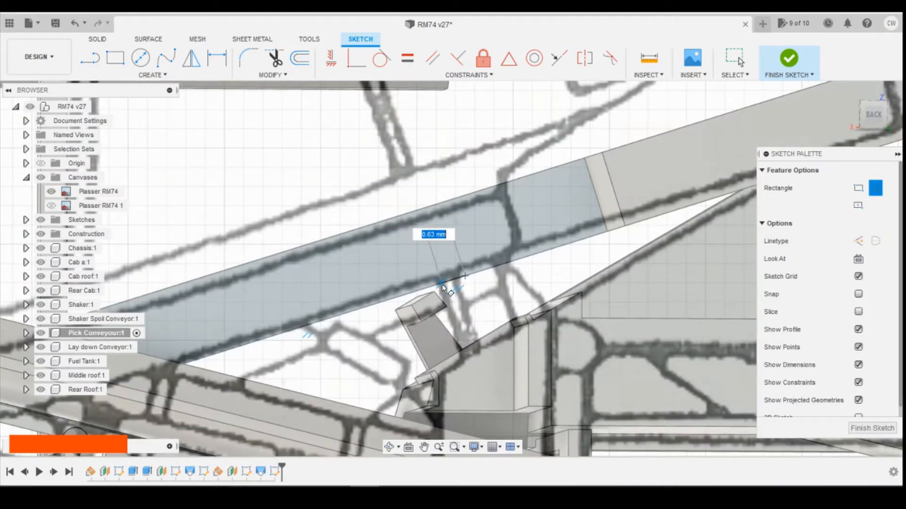
type("0.7")
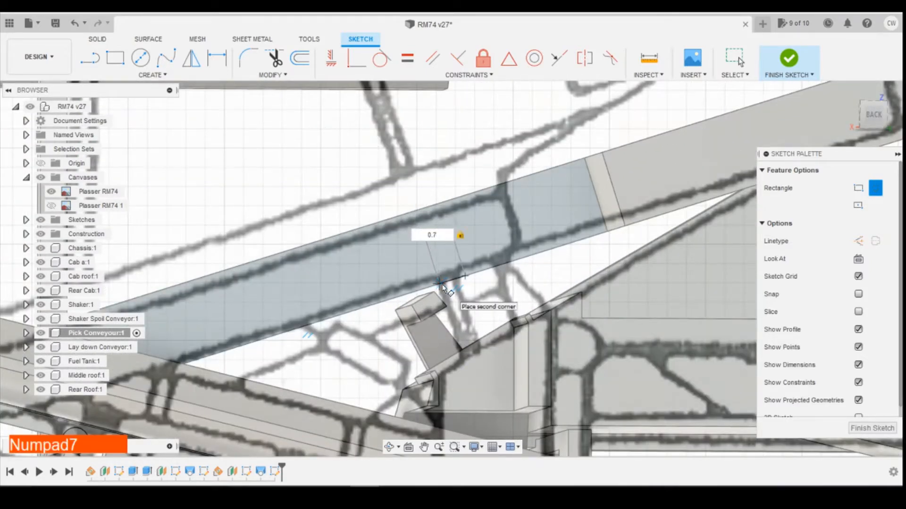
left_click(437, 288)
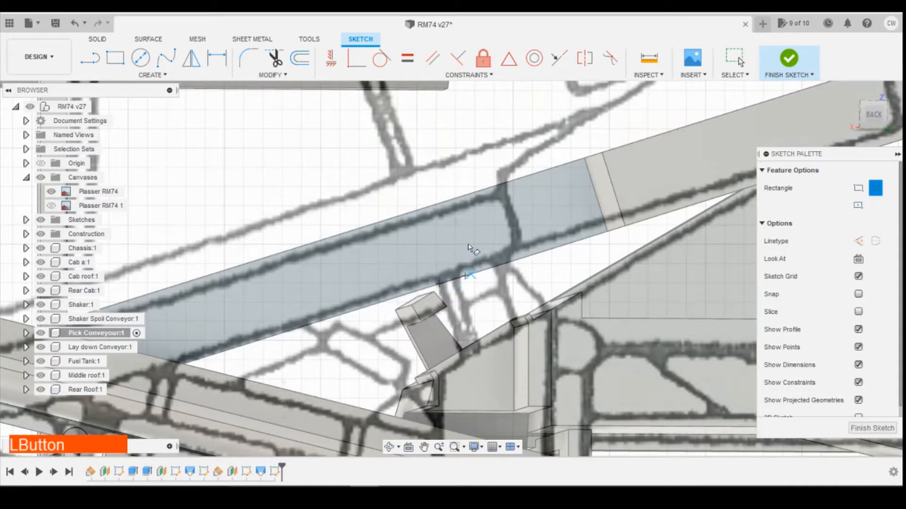
scroll(401, 170, "down", 5)
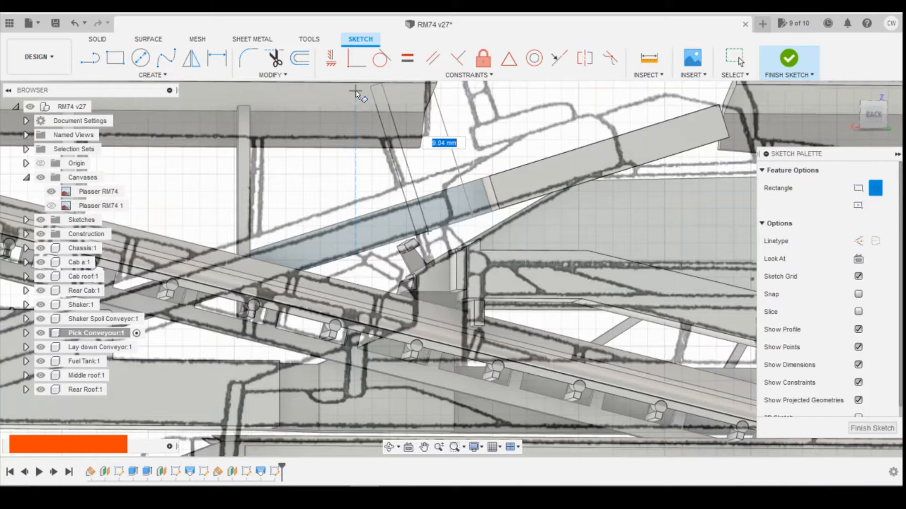
left_click(356, 93)
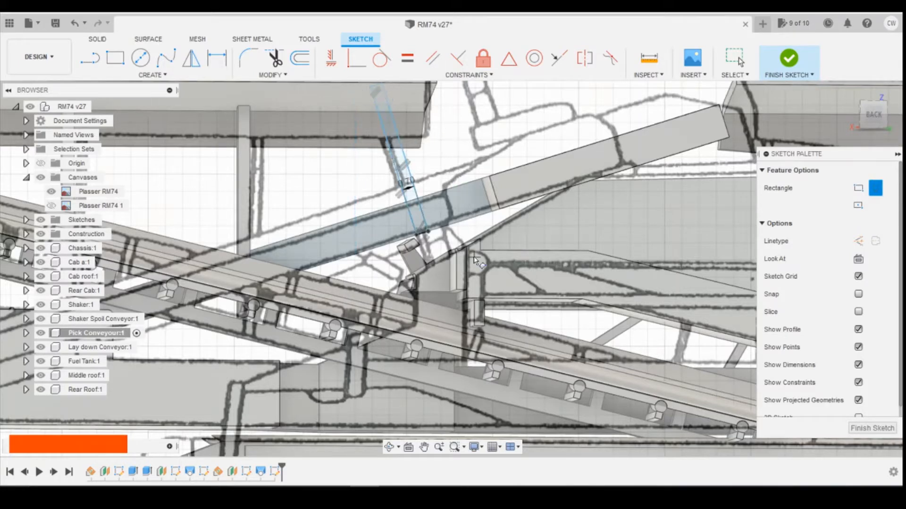
key("Escape")
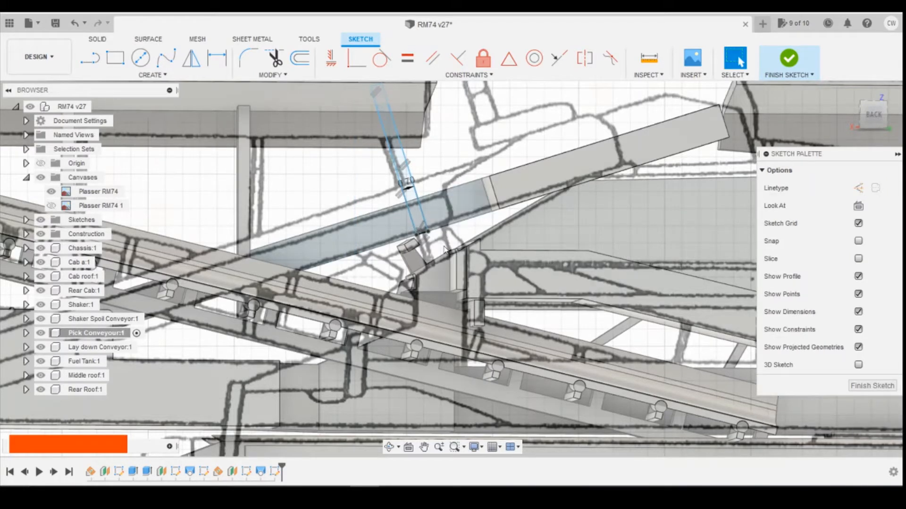
Dimension the slanted post's nearer long edge 3.9 mm from the end corner of the conveyor's side face.
key("d")
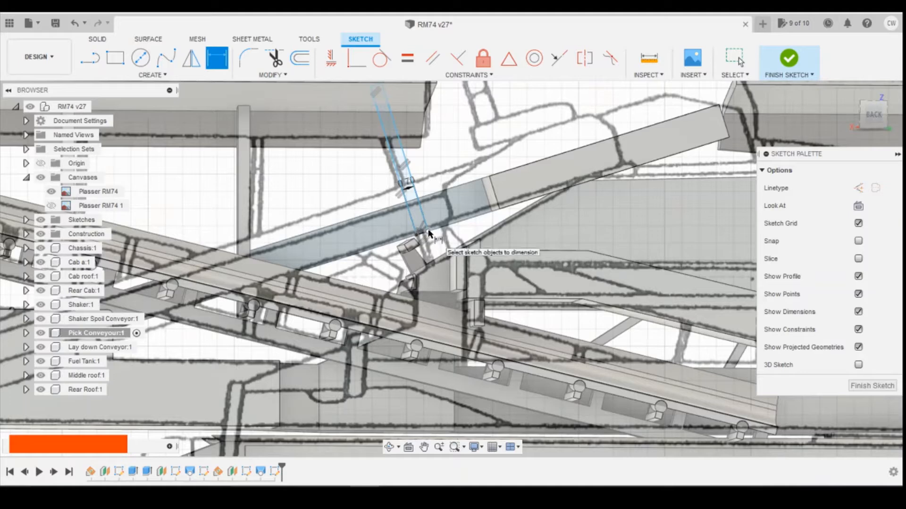
left_click(445, 226)
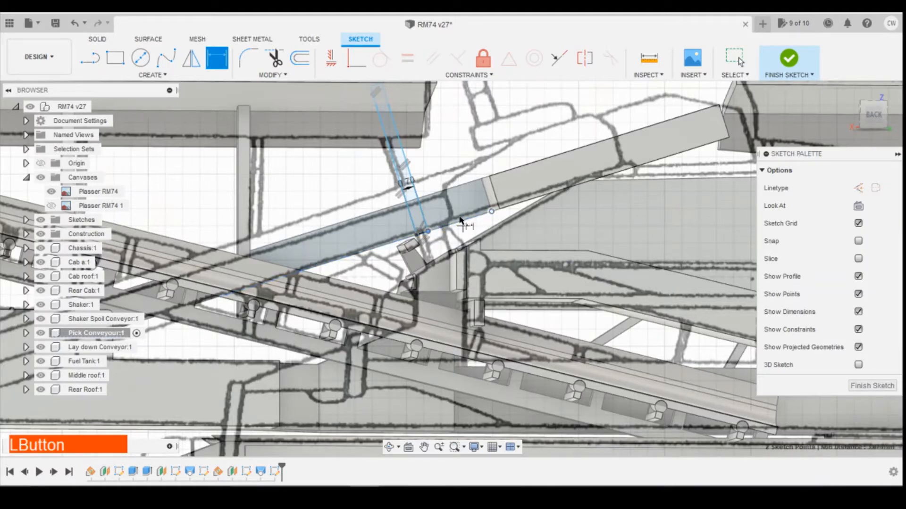
left_click(429, 213)
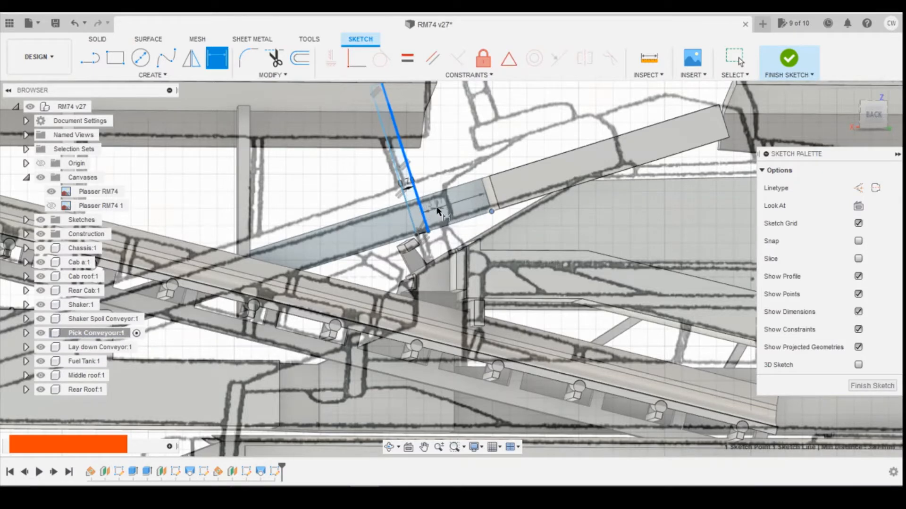
left_click(436, 211)
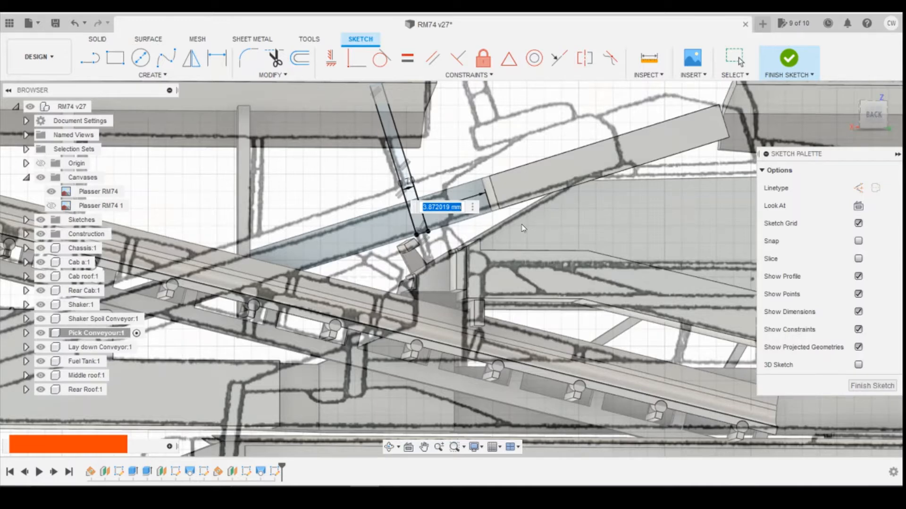
type("3.9")
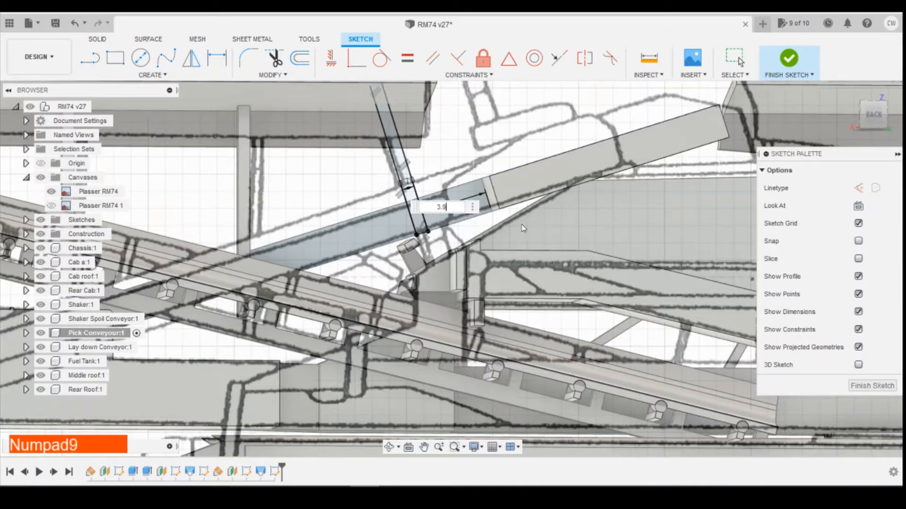
key("Return")
key("Escape")
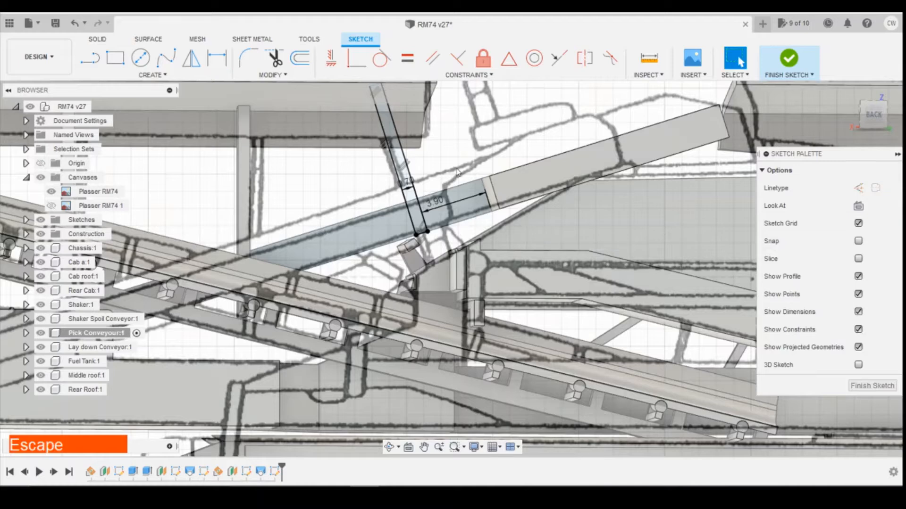
Extrude both regions of the slanted post's rectangle 0.5 mm as a new body.
left_click(409, 172)
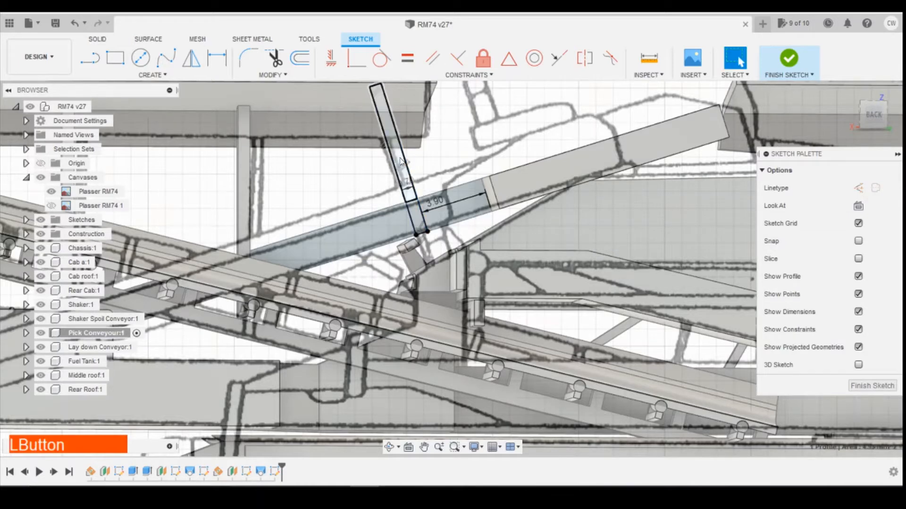
left_click(418, 216, "shift")
right_click(418, 216)
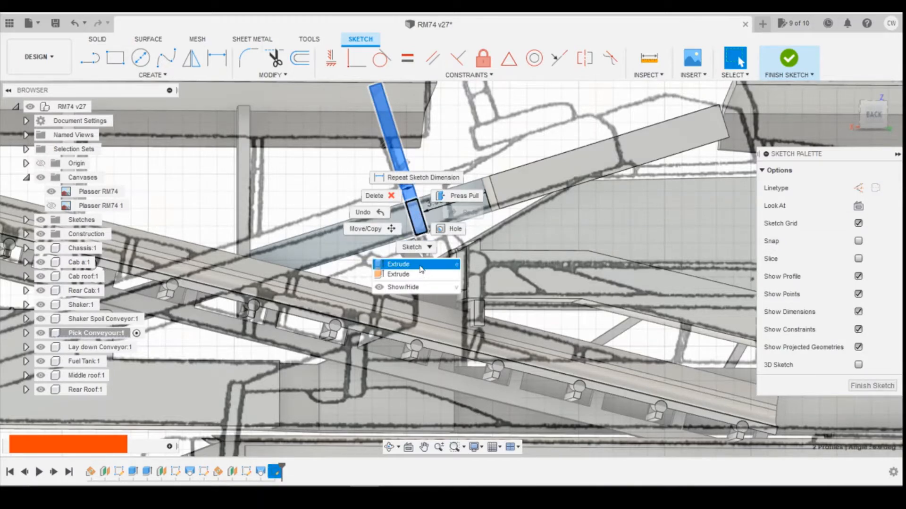
left_click(449, 264)
type("0.5")
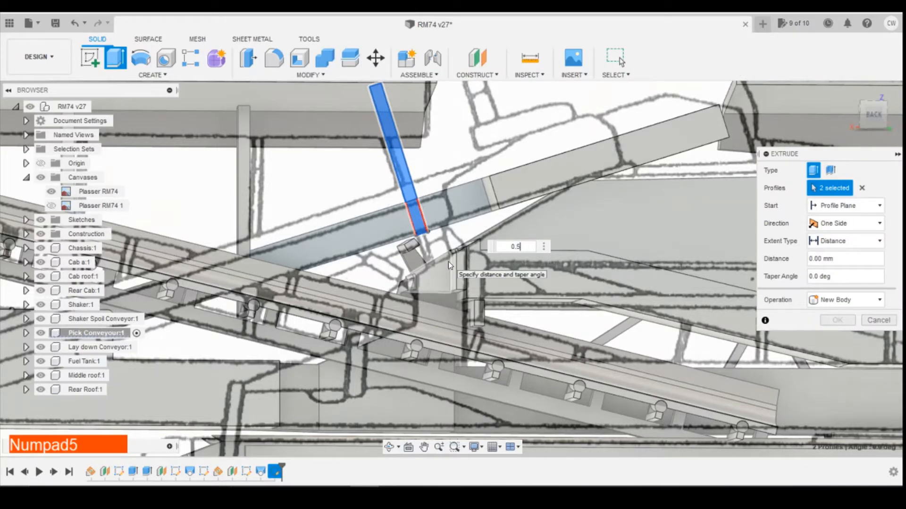
key("Return")
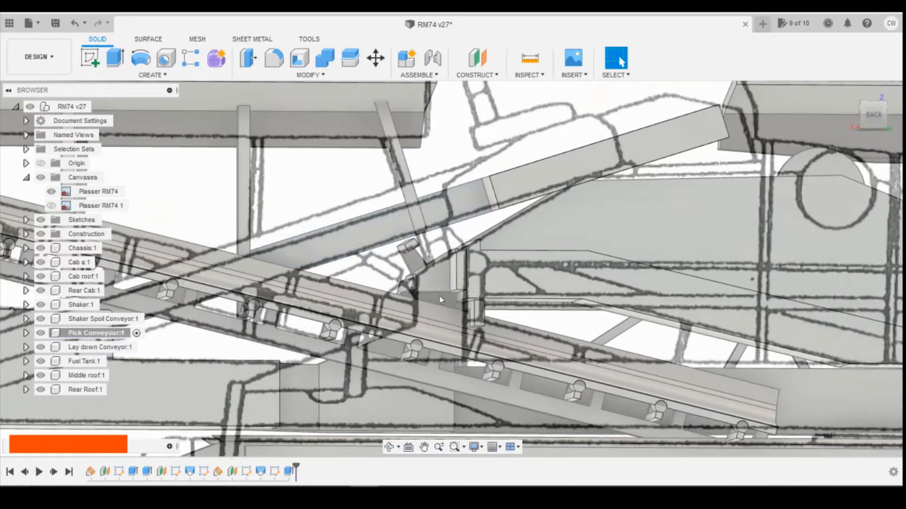
Start a sketch on the middle roof's end face nearest the slanted post, with the view sliced at the sketch plane.
mouse_move(873, 115)
left_mouse_down()
mouse_move(855, 117)
mouse_move(863, 116)
left_mouse_up()
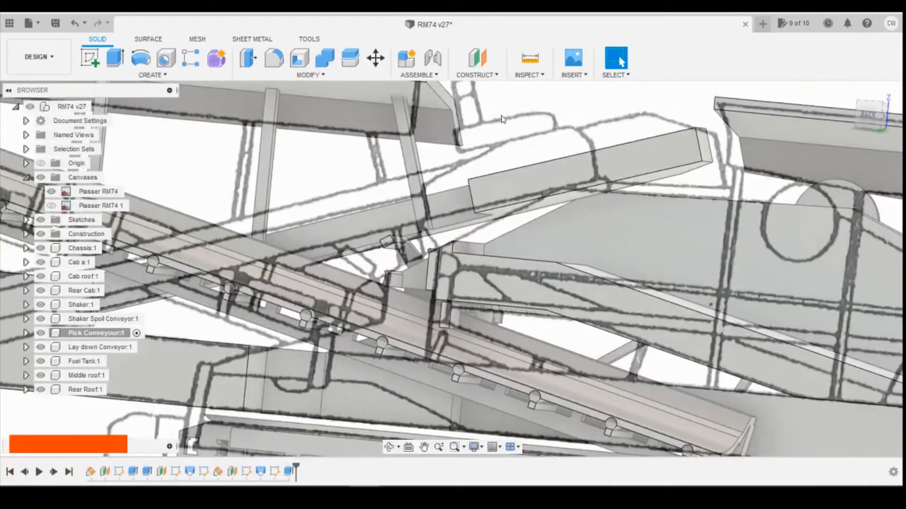
left_click(86, 55)
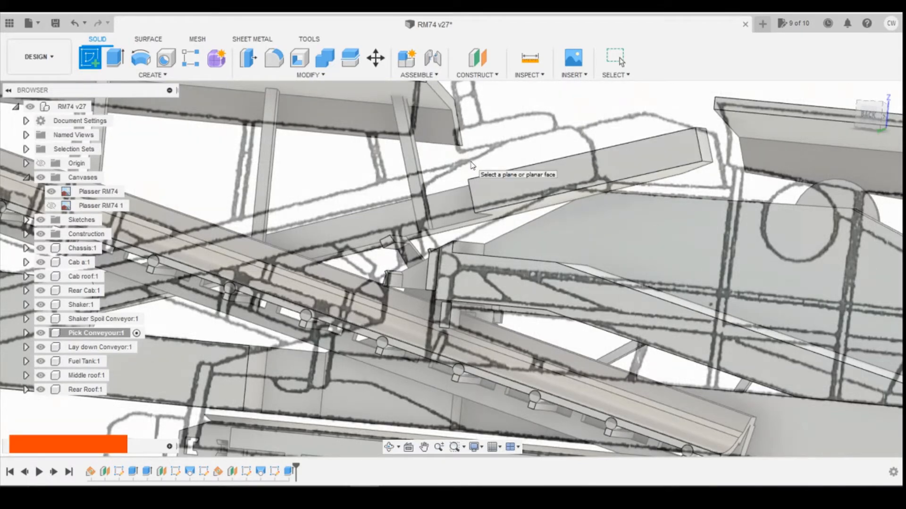
left_click(456, 120)
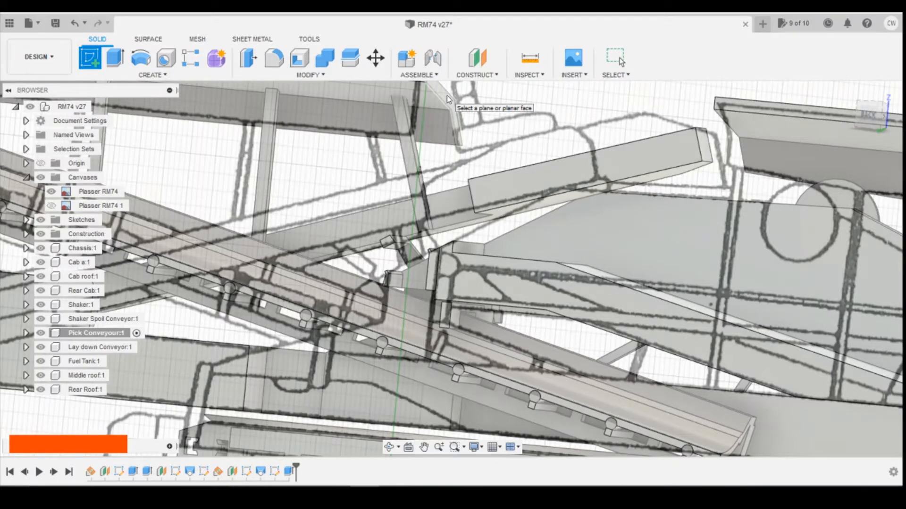
scroll(478, 220, "down", 3)
scroll(477, 221, "up", 1)
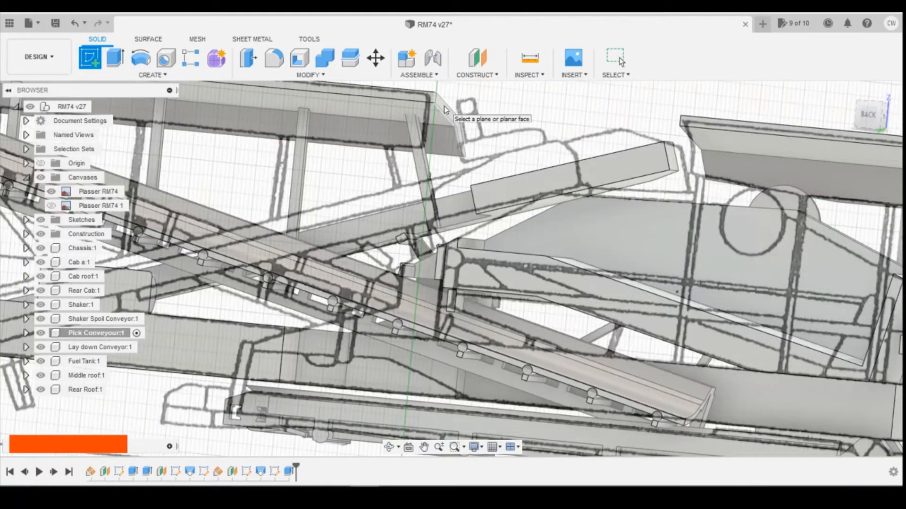
left_click(465, 137)
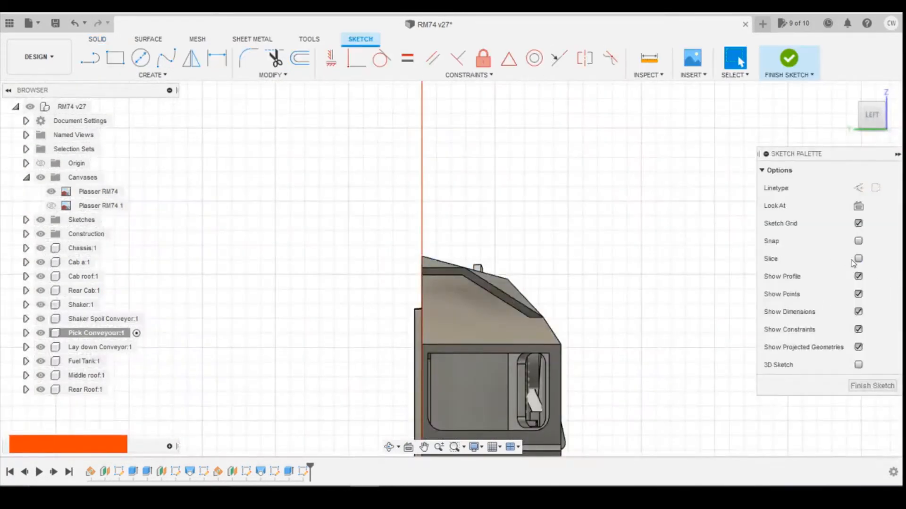
left_click(858, 259)
scroll(565, 226, "up", 5)
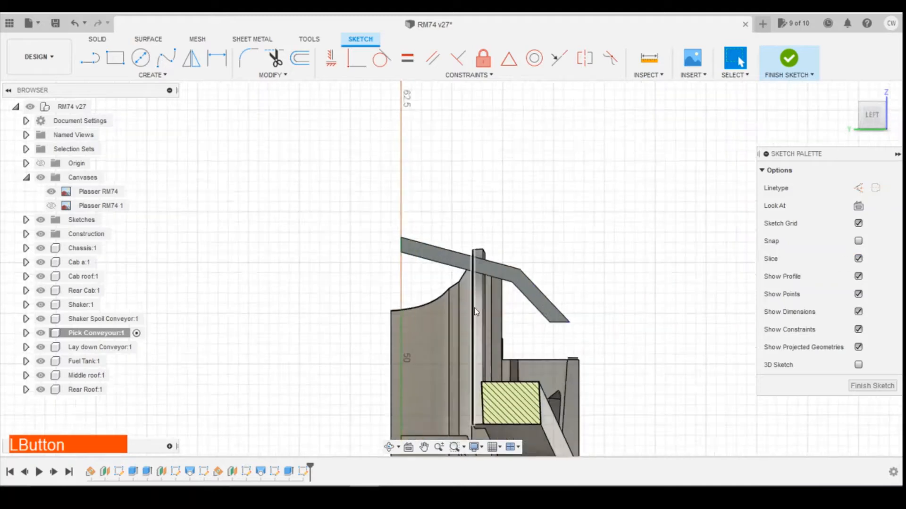
scroll(609, 118, "down", 4)
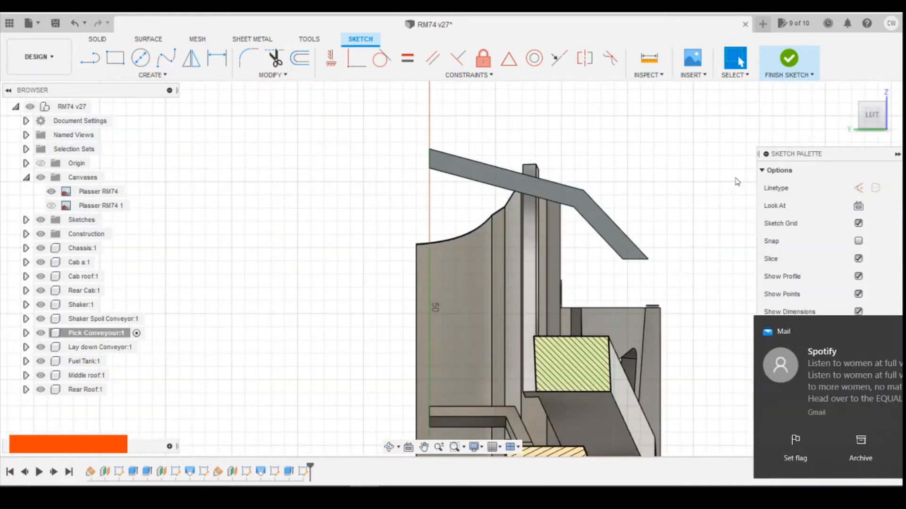
left_click(880, 332)
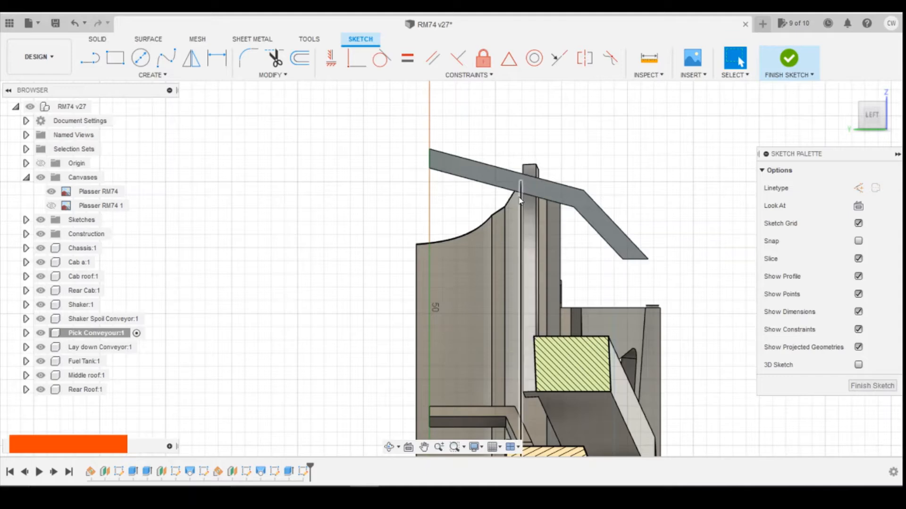
Sketch a closed four-sided outline about 2 mm wide and 1.5 mm high, running along the roof's underside and enclosing the slanted post's top.
left_click(89, 58)
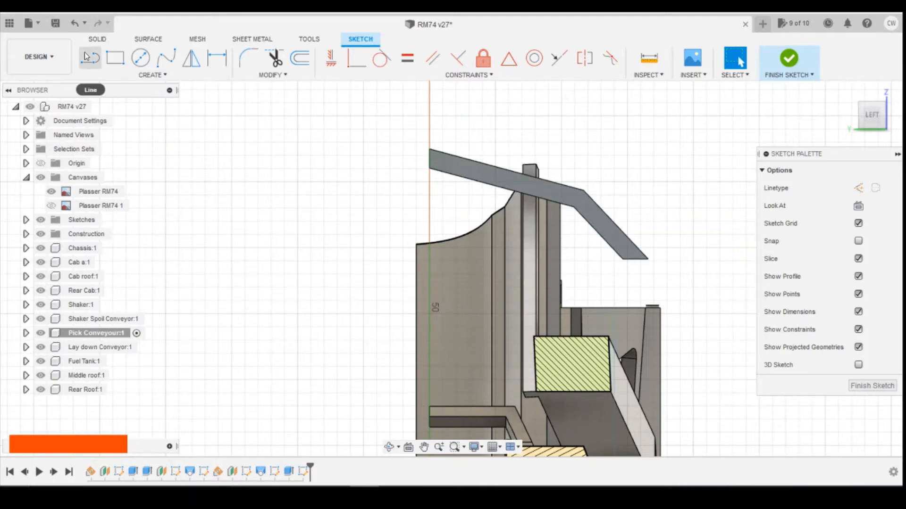
left_click(511, 193)
left_click(549, 204)
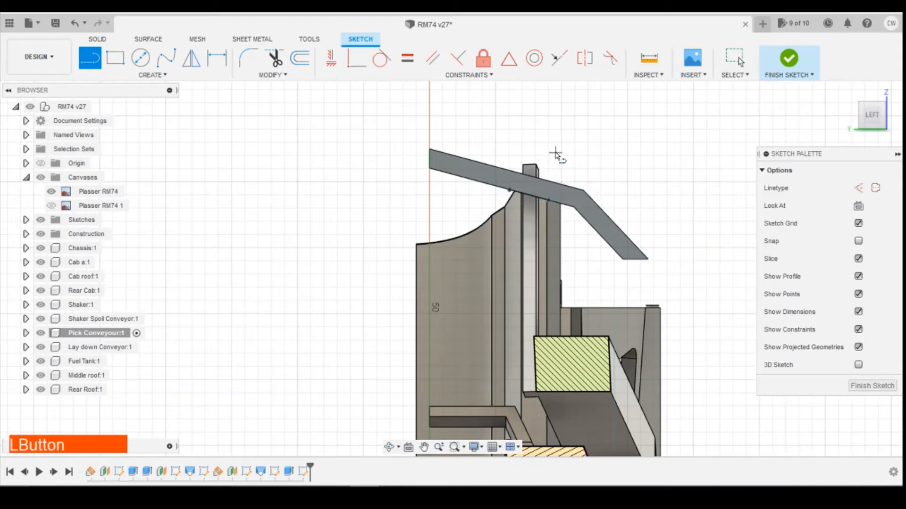
left_click(549, 200)
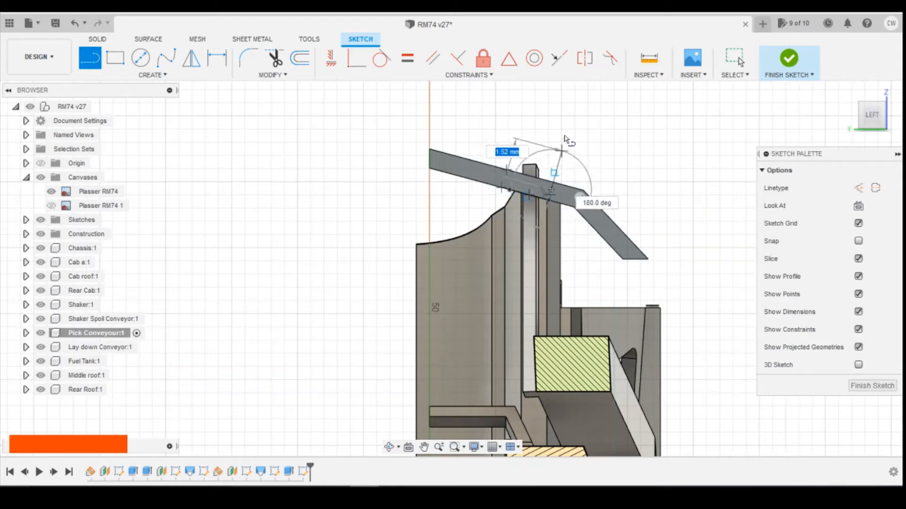
left_click(563, 148)
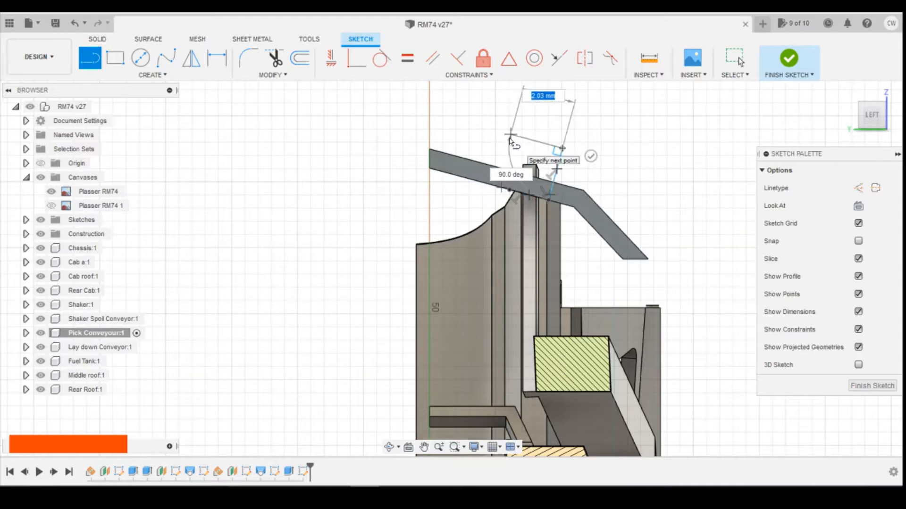
left_click(513, 135)
left_click(508, 191)
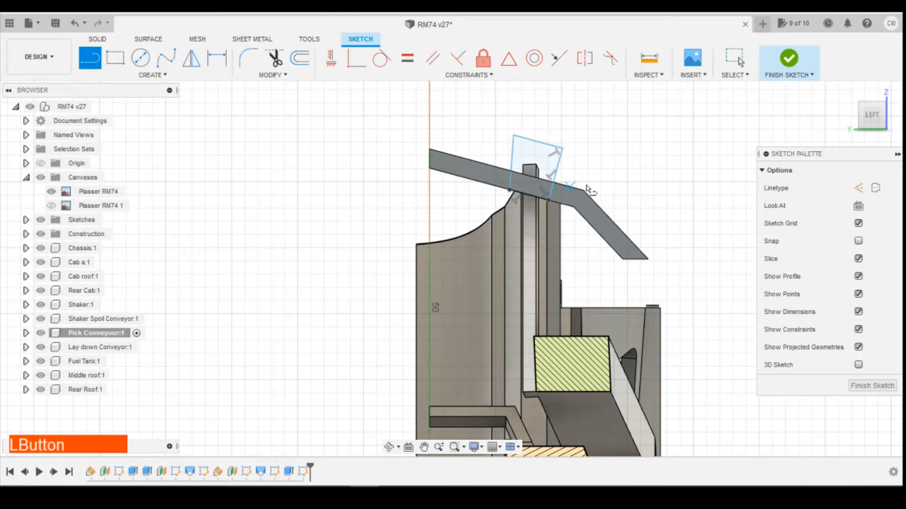
key("Escape")
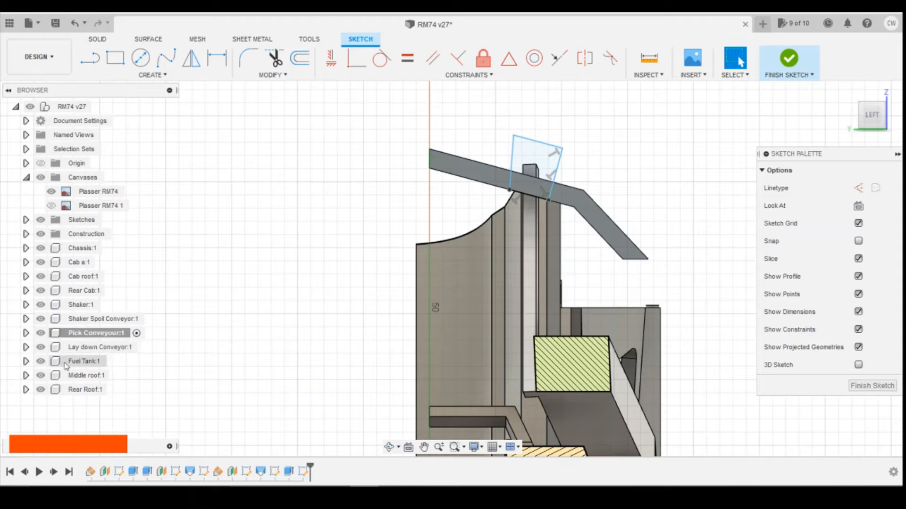
Hide the Middle roof component and extrude both regions of the outline -6.5 mm as a cut through the slanted post's top.
left_click(40, 376)
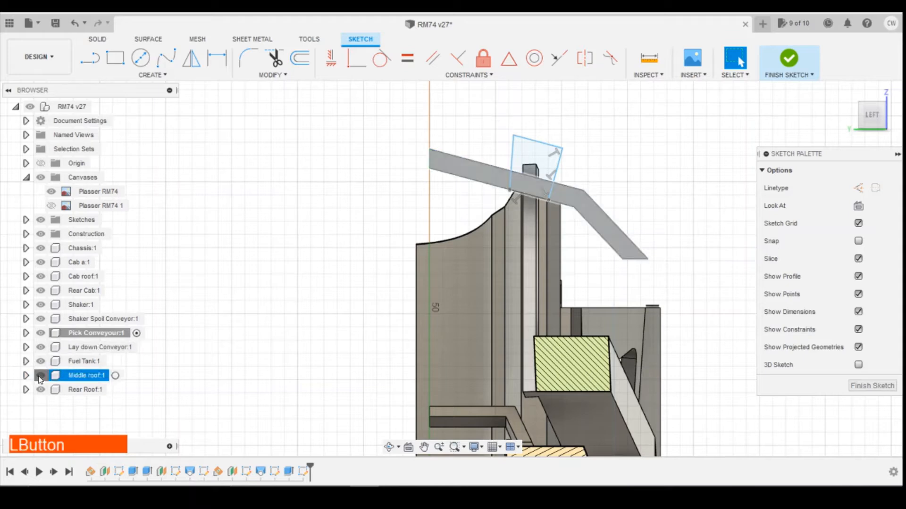
left_click(547, 168)
left_click(546, 189, "shift")
left_click(532, 187, "shift")
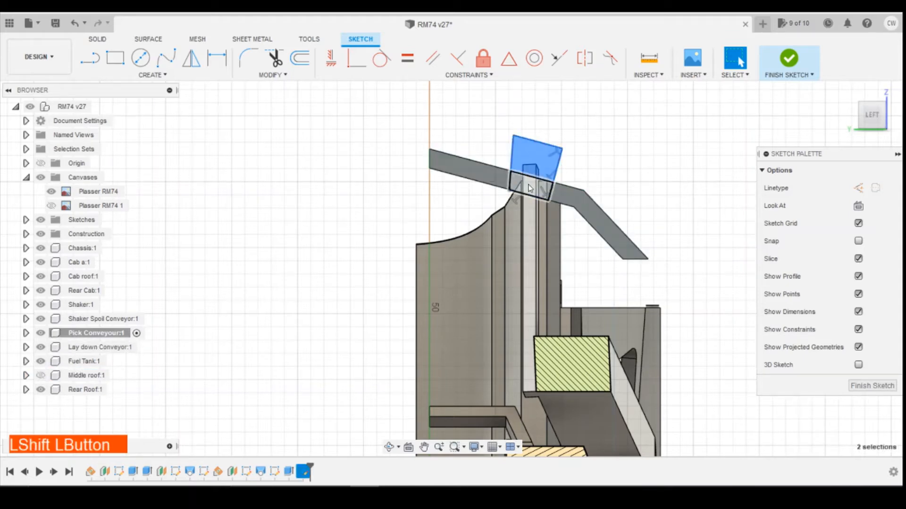
right_click(529, 186)
left_click(519, 247)
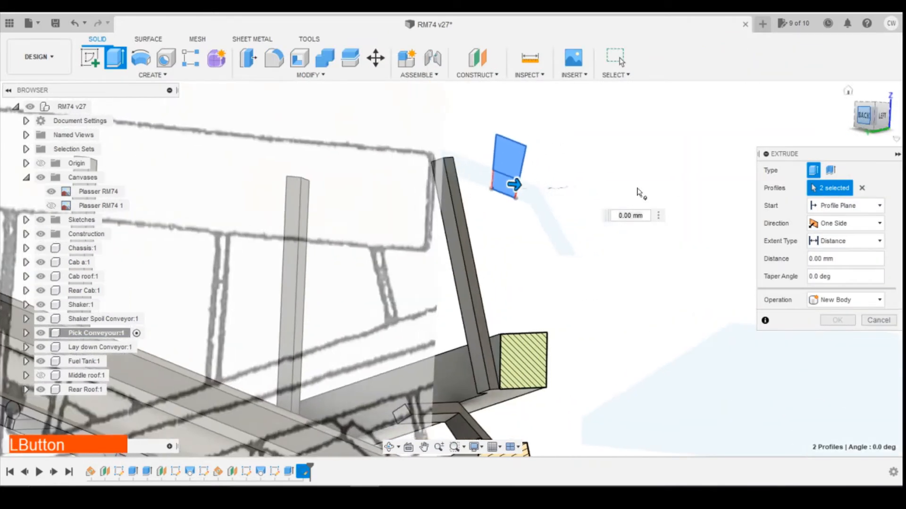
left_click_drag(513, 184, 363, 171)
left_click(837, 337)
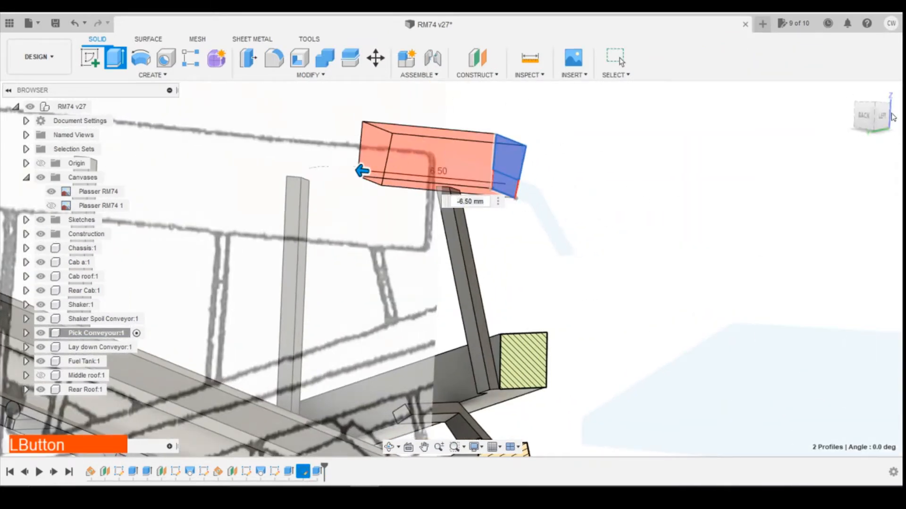
Show the Middle roof component again and hide the Plasser RM74 canvas to inspect the trimmed slanted post.
mouse_move(876, 110)
left_mouse_down()
mouse_move(861, 113)
mouse_move(851, 137)
mouse_move(858, 112)
mouse_move(874, 119)
mouse_move(892, 111)
mouse_move(851, 123)
mouse_move(868, 119)
left_mouse_up()
left_click(41, 375)
left_click(52, 194)
scroll(227, 209, "down", 5)
scroll(513, 160, "down", 3)
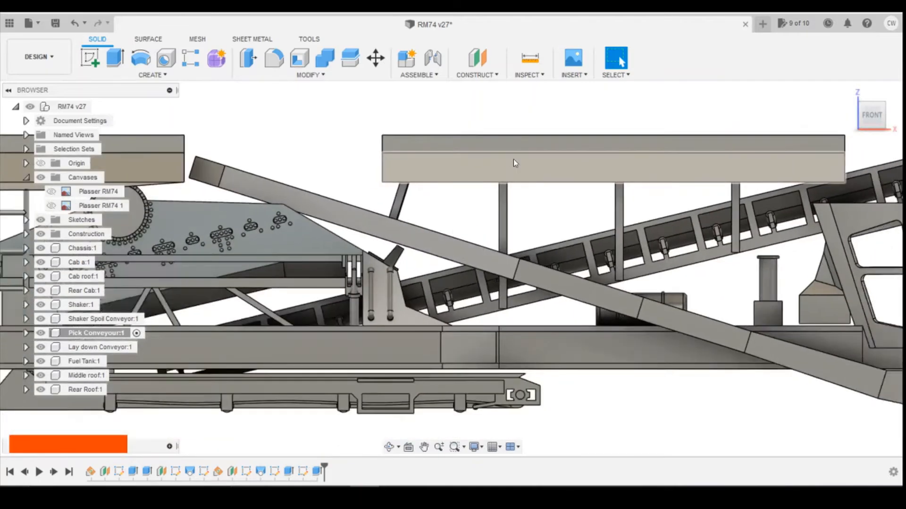
scroll(426, 209, "up", 5)
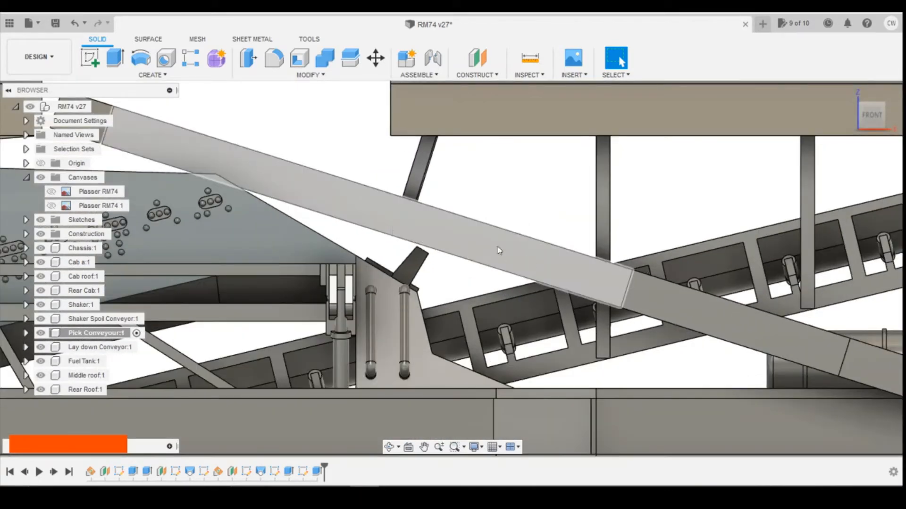
mouse_move(870, 114)
left_mouse_down()
mouse_move(859, 119)
mouse_move(893, 112)
left_mouse_up()
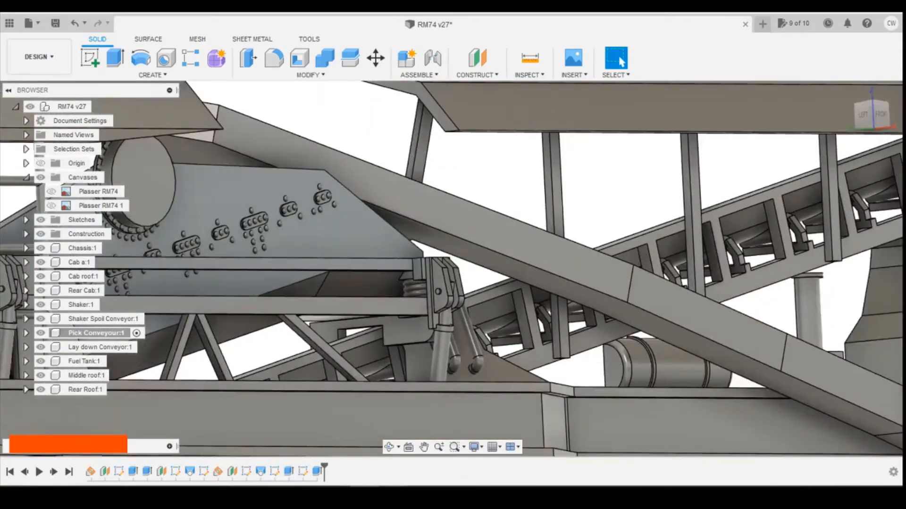
Compare the modelled roofs and their support posts with the reference photos of the real machine.
left_click(395, 496)
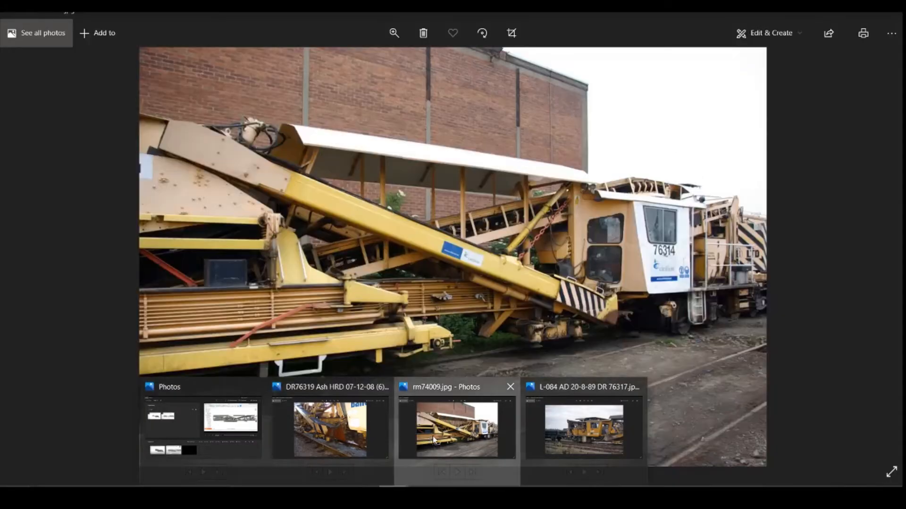
left_click(428, 439)
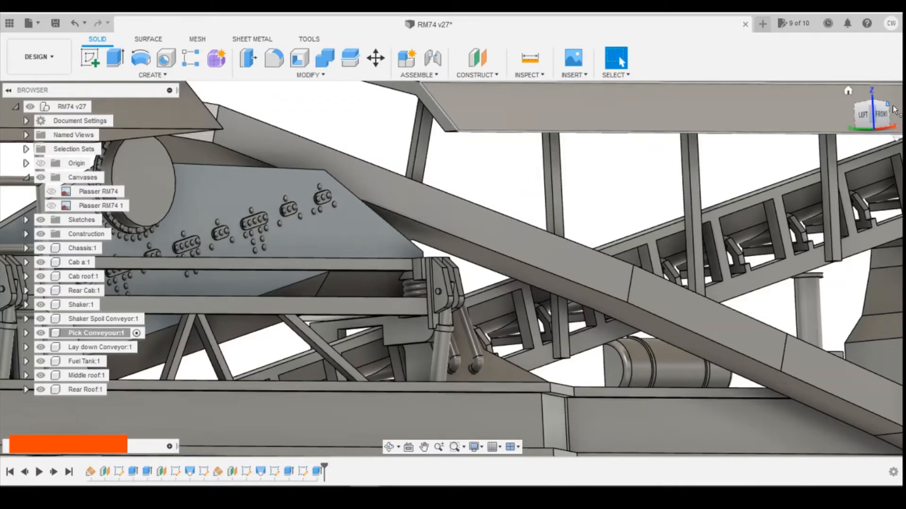
left_click(893, 112)
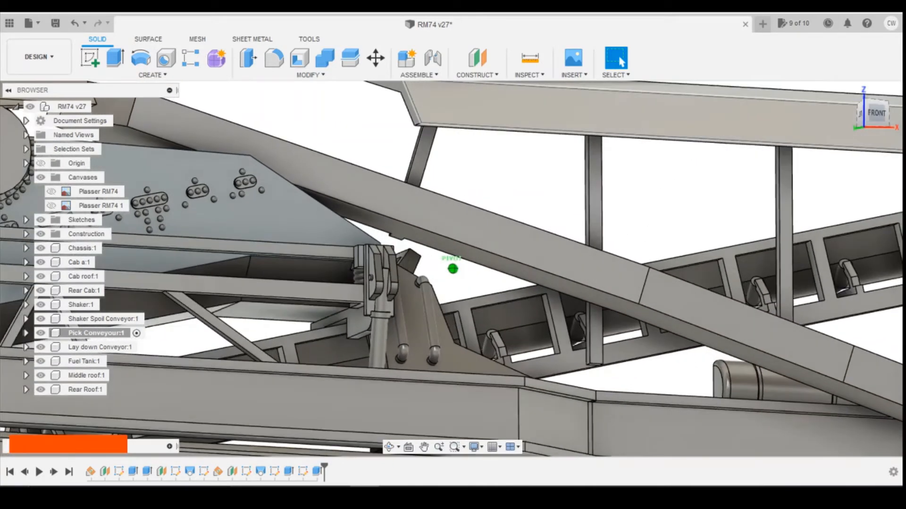
middle_click_drag(453, 269, 428, 277, "shift")
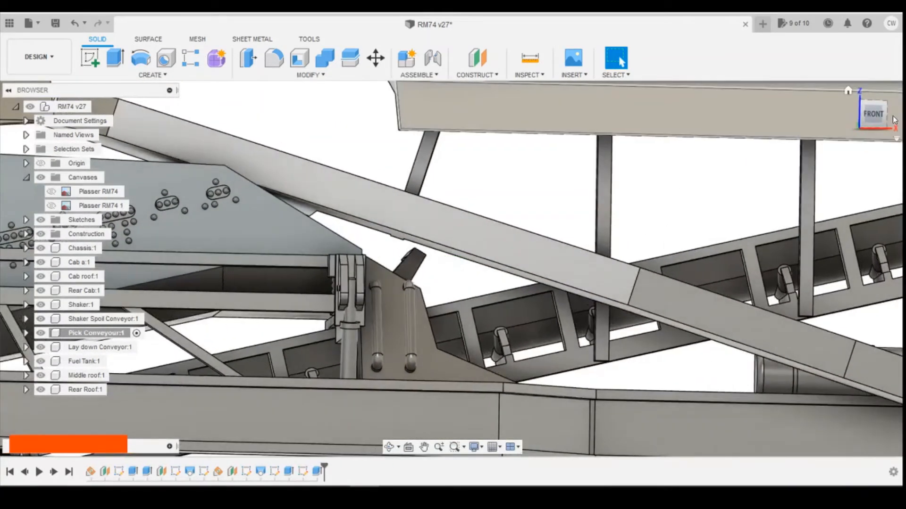
left_click(871, 118)
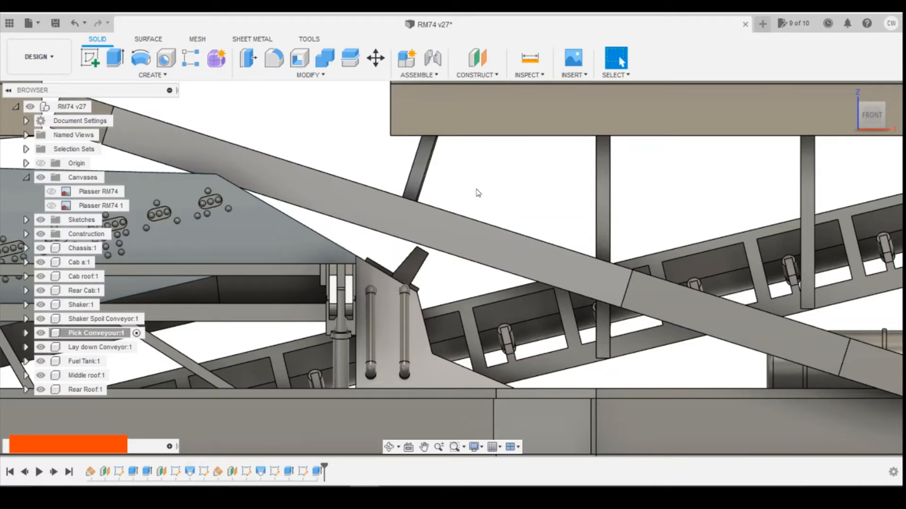
scroll(428, 229, "down", 5)
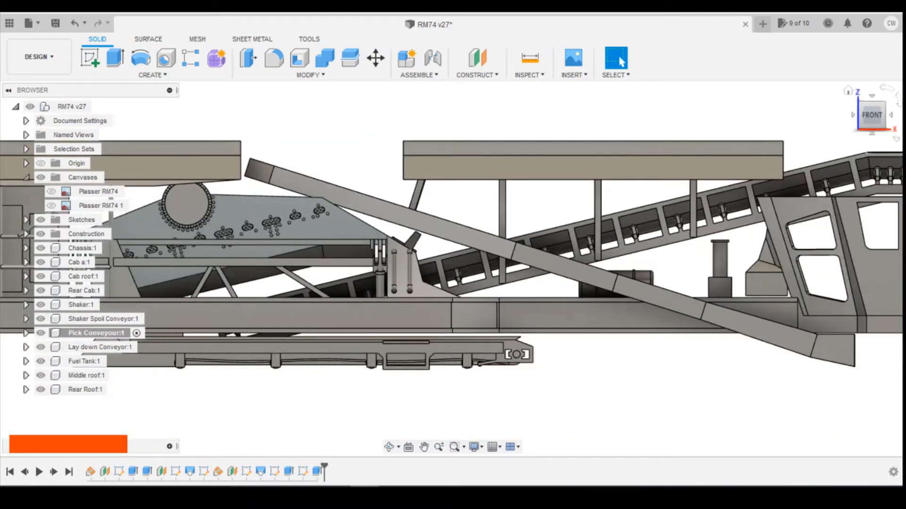
left_click_drag(873, 126, 903, 120)
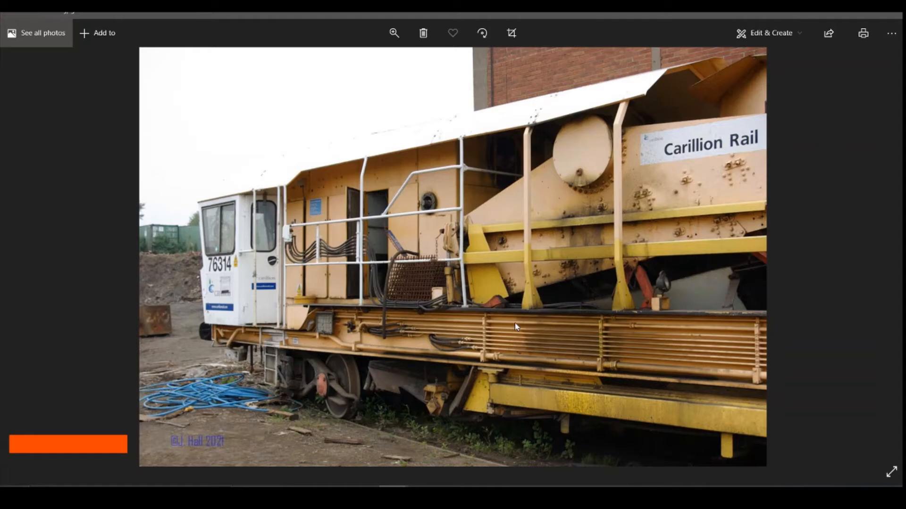
key("alt+Tab")
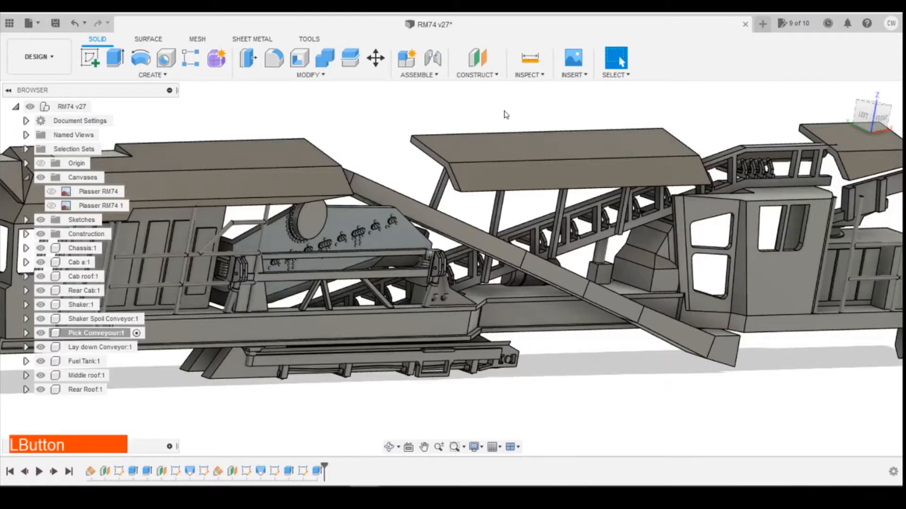
mouse_move(452, 265)
left_mouse_down()
mouse_move(476, 227)
mouse_move(467, 255)
mouse_move(443, 264)
left_mouse_up()
Activate the Chassis component and start an offset plane from the Cab roof's end face above the shaker.
left_click(85, 248)
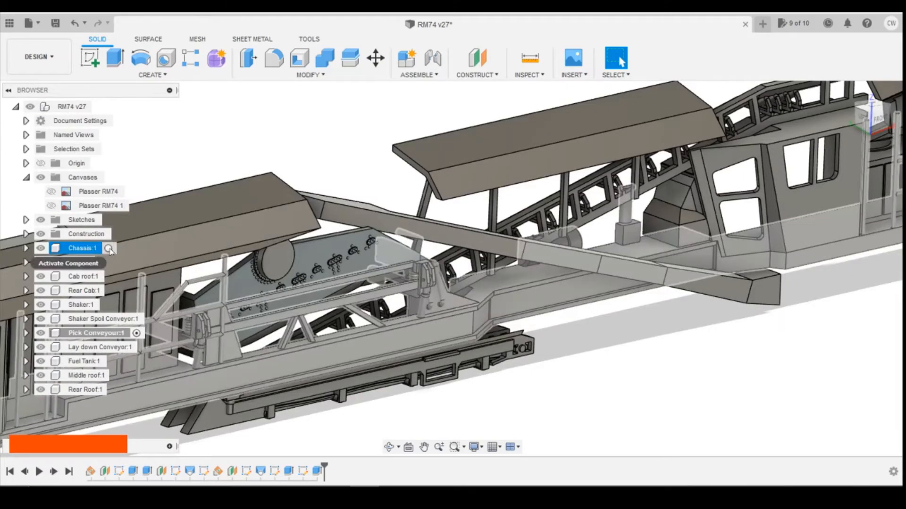
left_click(110, 249)
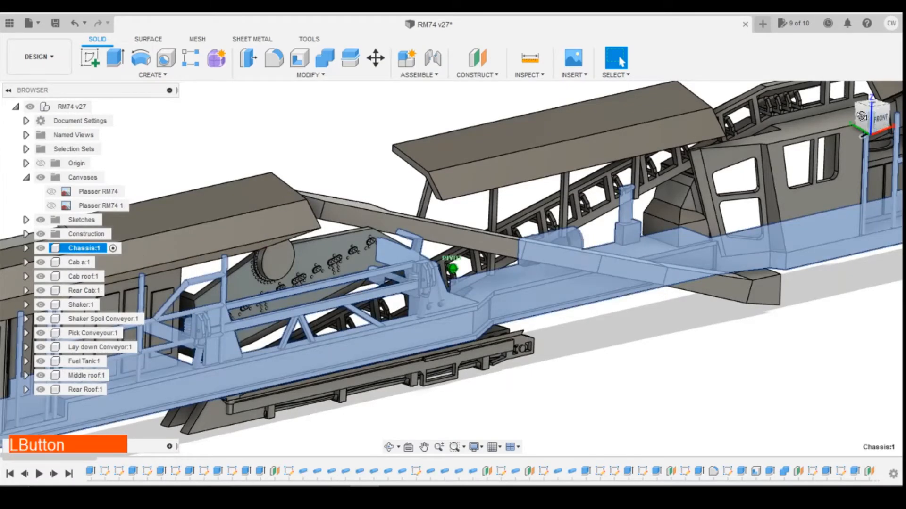
left_click_drag(861, 116, 864, 119)
left_click(878, 117)
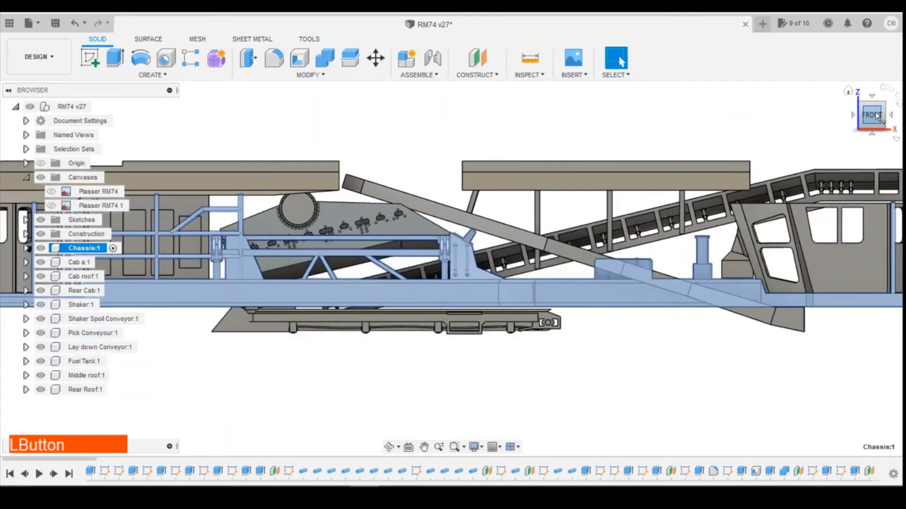
left_click(477, 57)
scroll(368, 161, "up", 5)
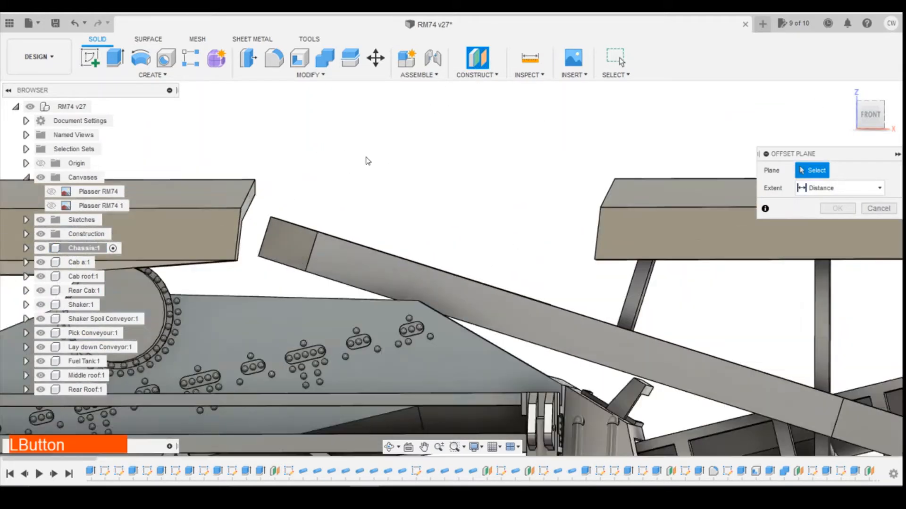
left_click(242, 203)
left_click(870, 111)
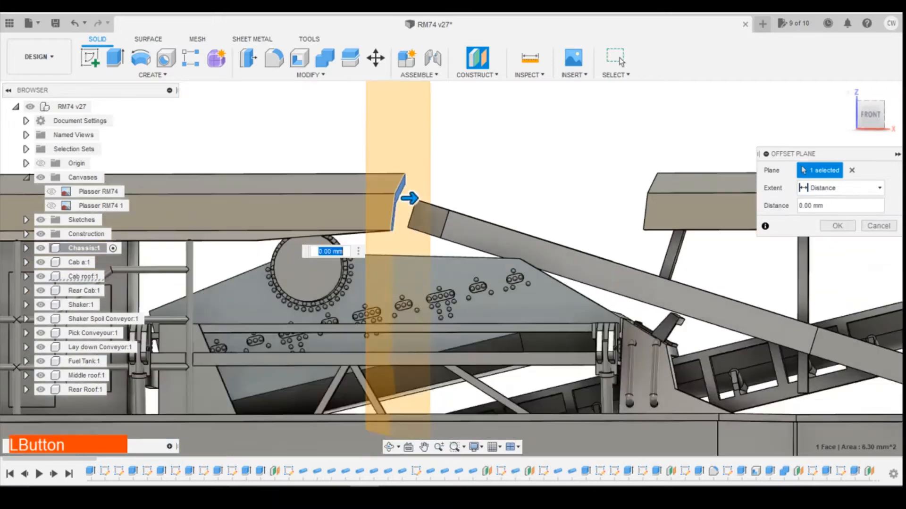
left_click(870, 111)
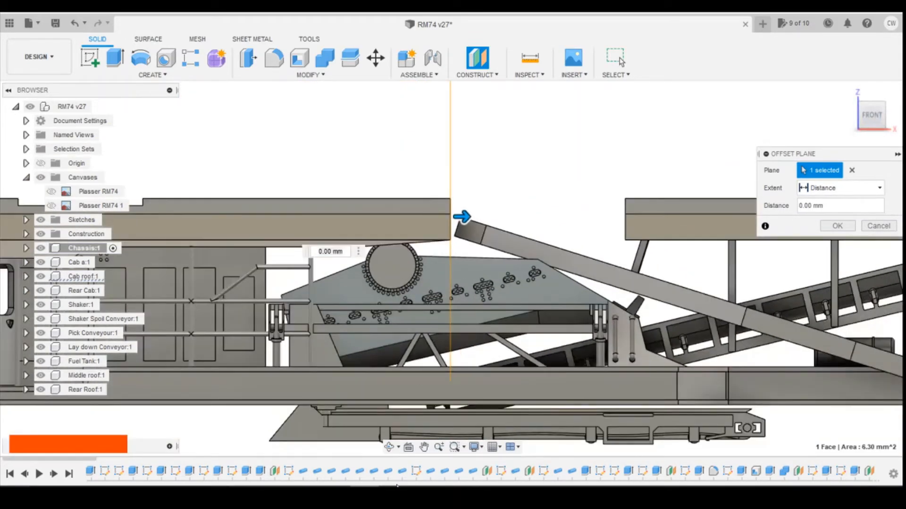
Switch to the reference photo rm74010.jpg and examine the roof support posts beside the shaker.
mouse_move(396, 485)
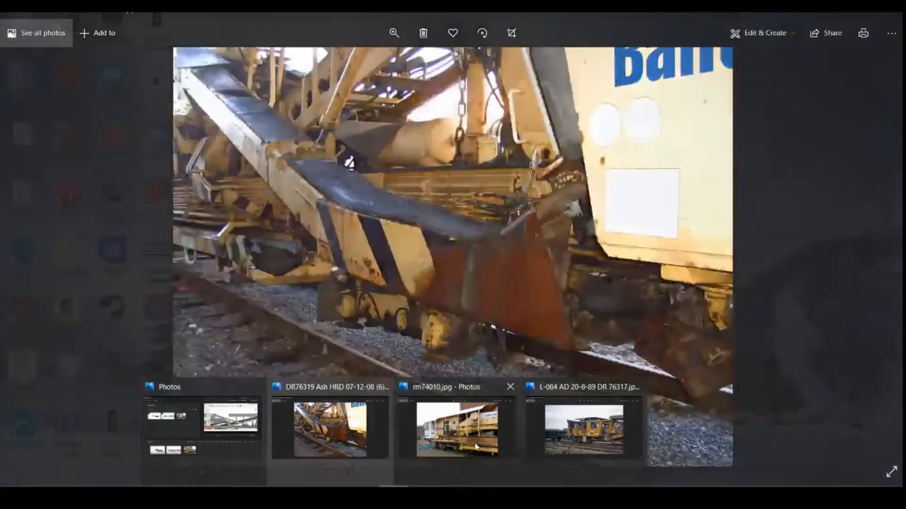
left_click(477, 439)
scroll(545, 261, "down", 1)
scroll(525, 266, "down", 1)
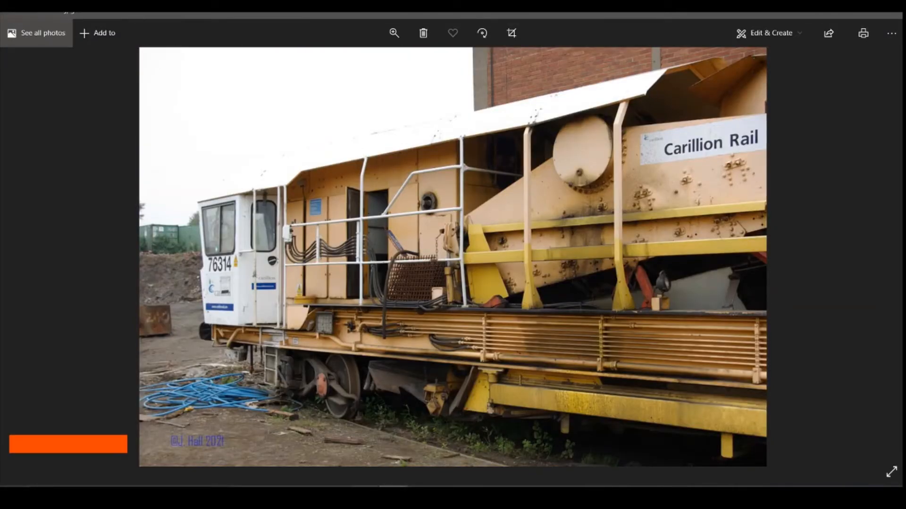
left_click(393, 494)
Offset the construction plane -1 mm from the roof's end face, checking the post position against the reference photo.
left_click_drag(463, 216, 451, 219)
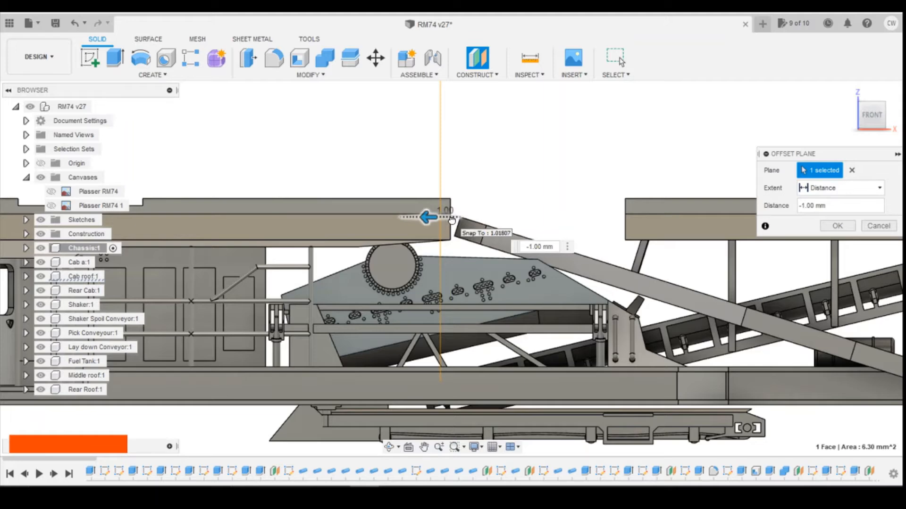
left_click(837, 226)
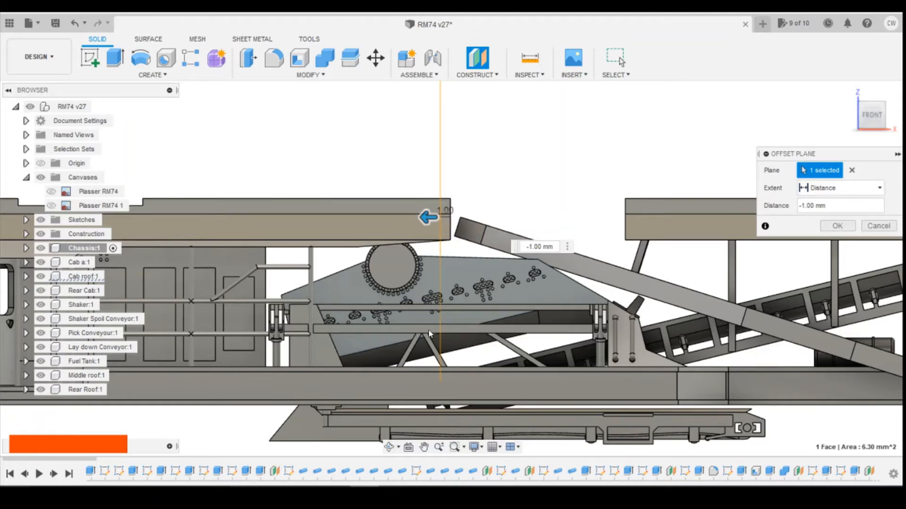
left_click(393, 496)
left_click(439, 441)
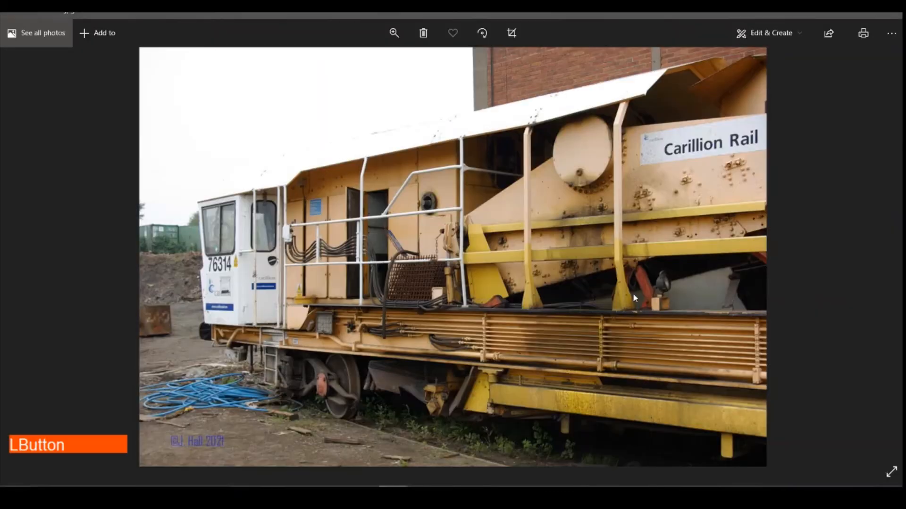
left_click(365, 497)
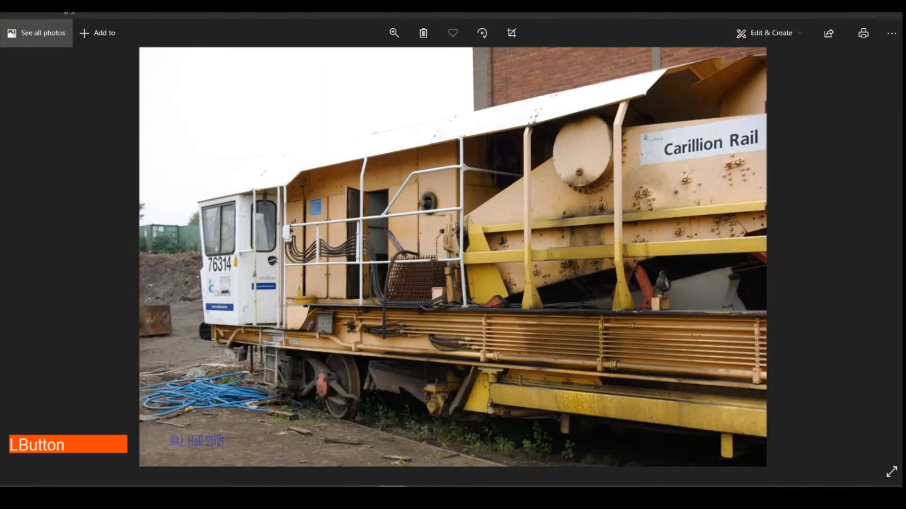
left_click(835, 228)
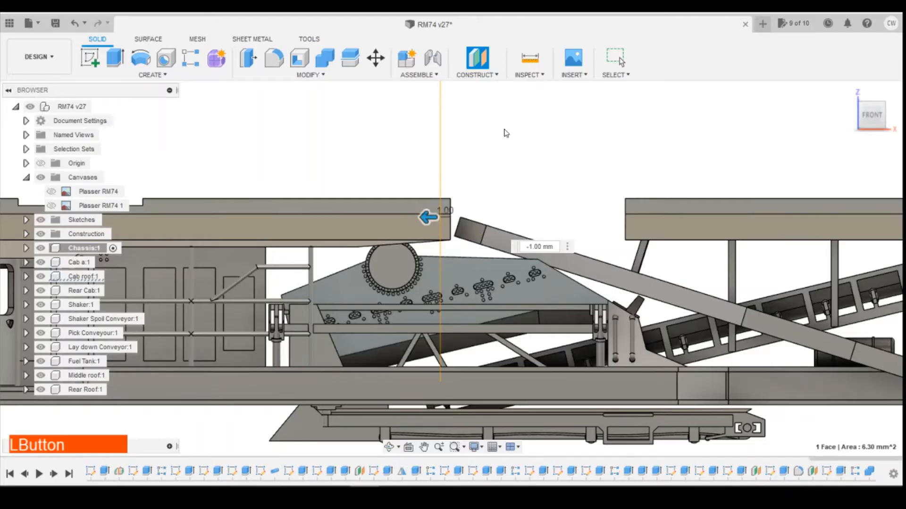
Create a sketch on the new offset plane and turn on Slice to section the model there.
left_click(97, 62)
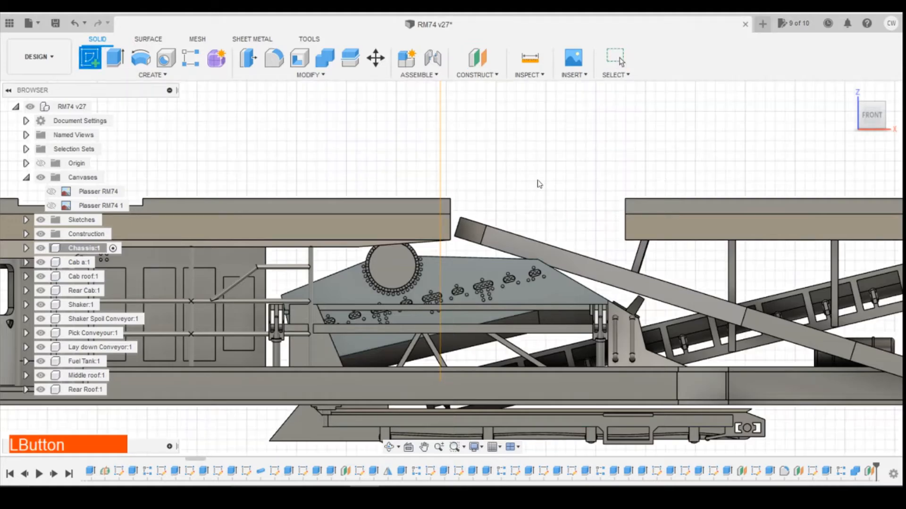
left_click(446, 265)
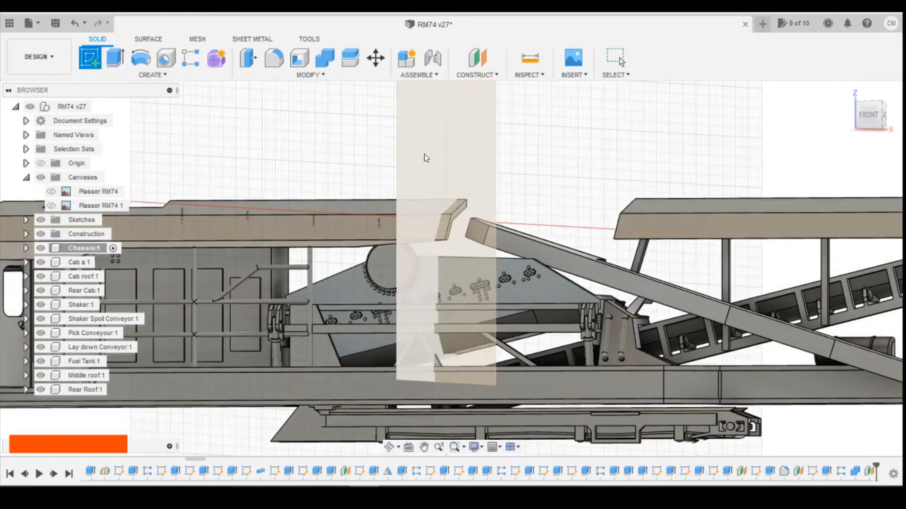
left_click(494, 202)
scroll(490, 190, "down", 3)
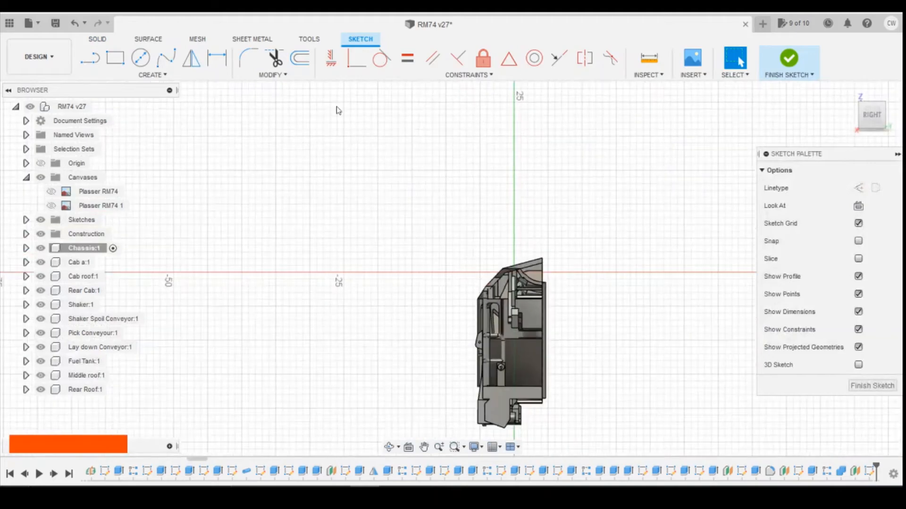
left_click(858, 259)
scroll(522, 246, "up", 6)
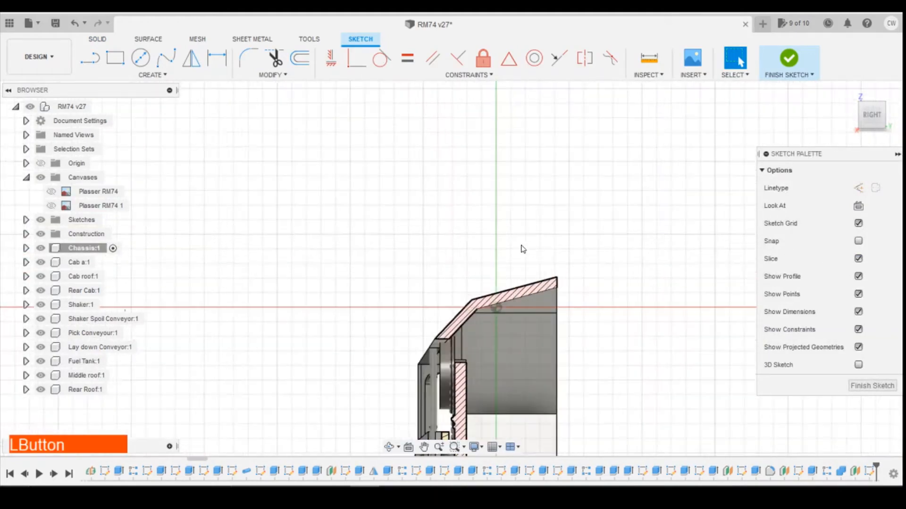
Examine the sectioned roof, shaker and chassis edges and compare them with the reference photo.
scroll(511, 325, "up", 2)
scroll(617, 263, "down", 3)
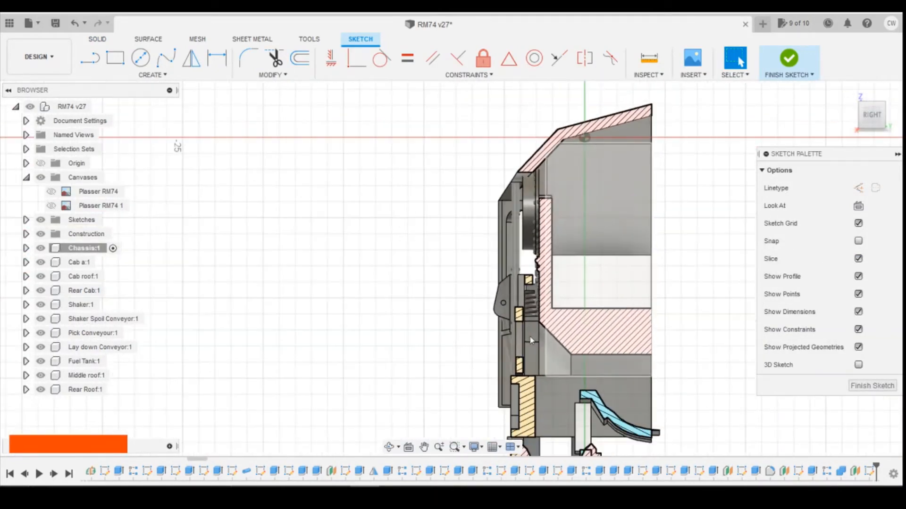
scroll(531, 371, "up", 4)
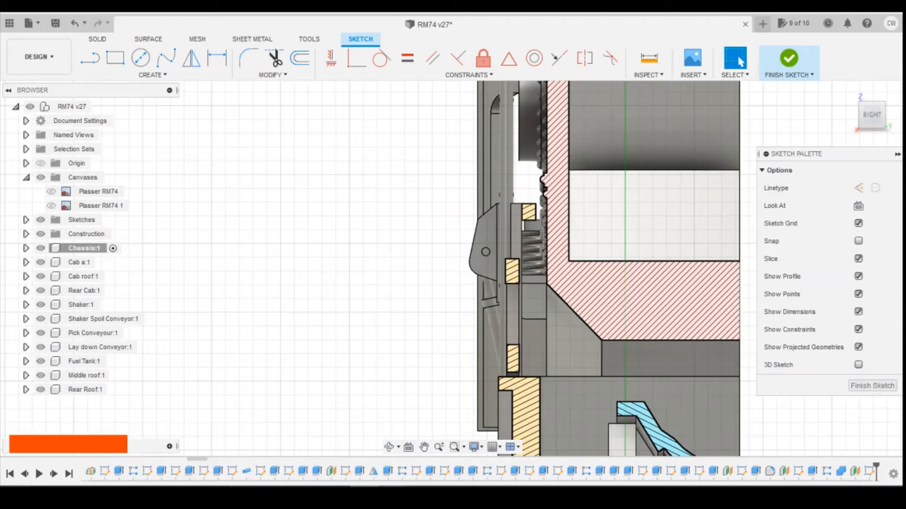
left_click(395, 491)
left_click(472, 388)
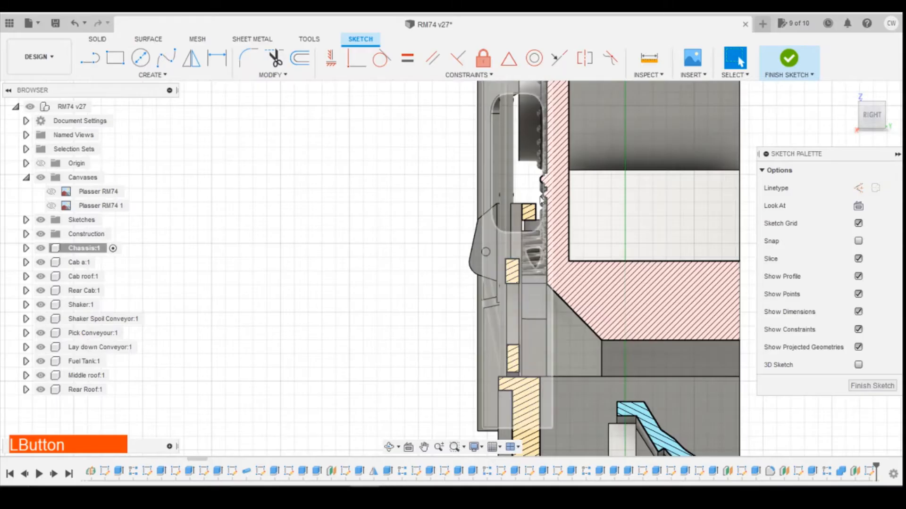
scroll(561, 113, "down", 3)
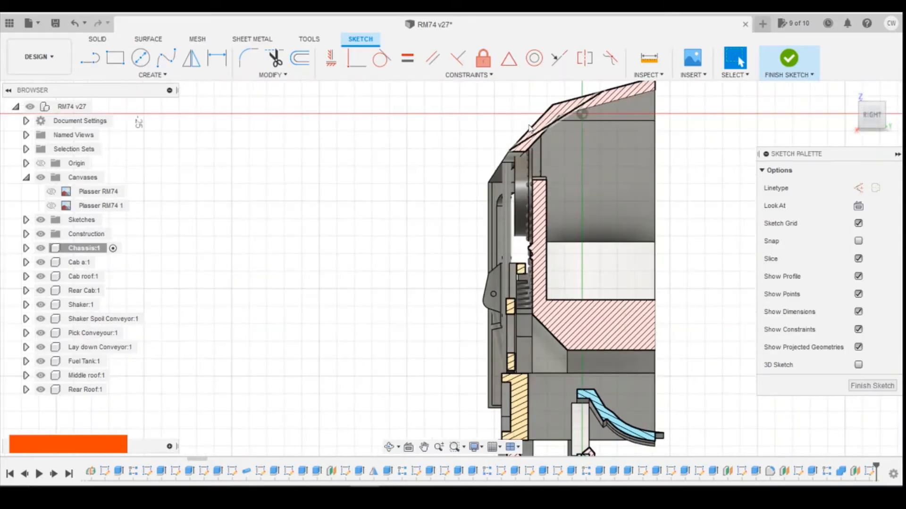
scroll(561, 113, "up", 2)
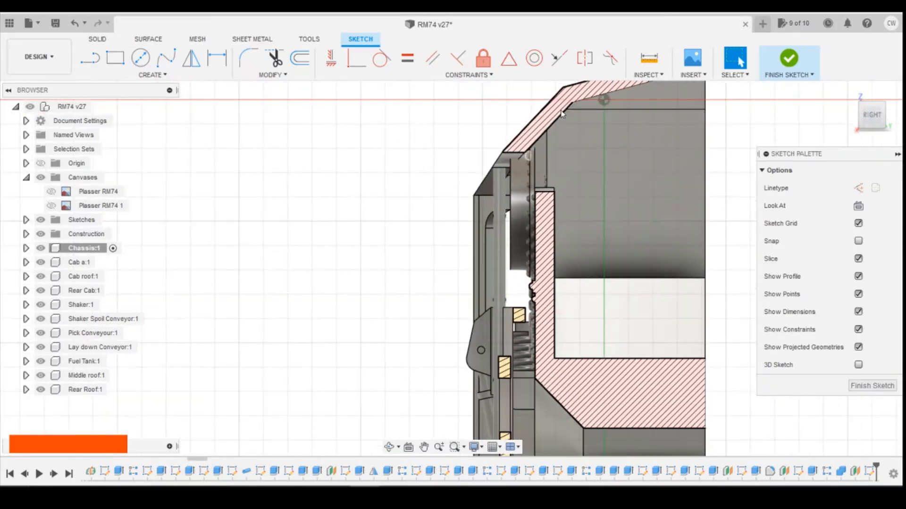
Project the roof's sloping inner edge and the two edges along the chassis top into the sketch.
left_click(90, 58)
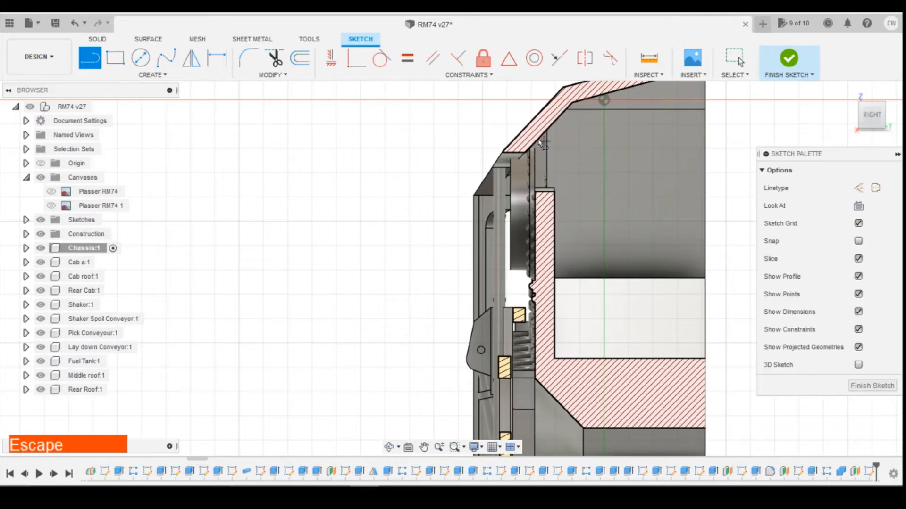
scroll(528, 151, "up", 3)
key("p")
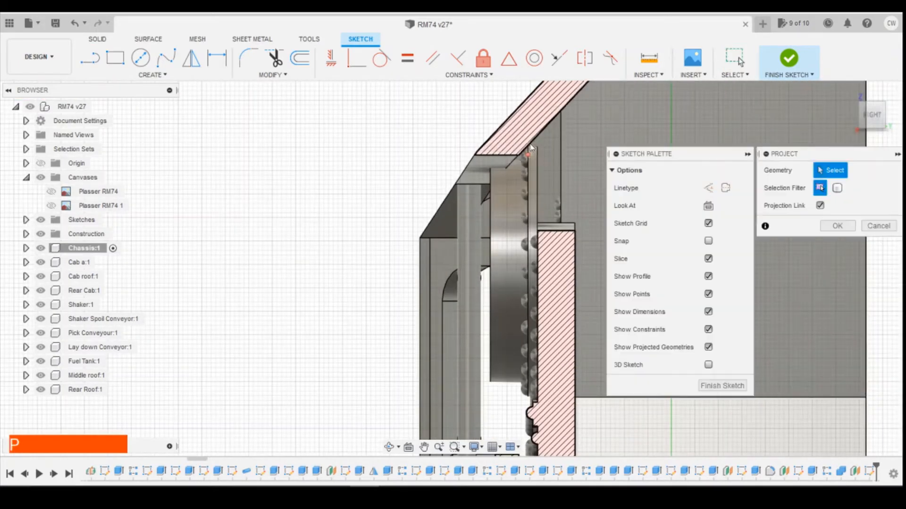
left_click(540, 135)
scroll(494, 203, "down", 3)
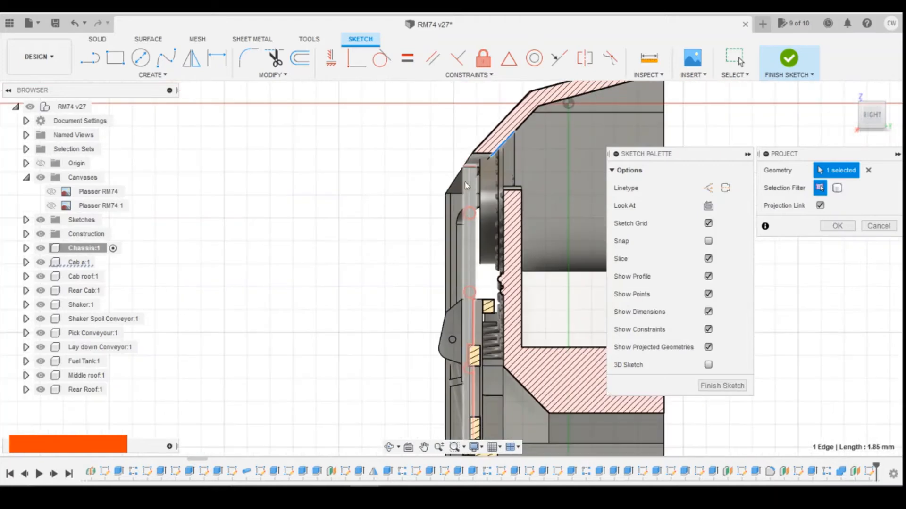
scroll(466, 185, "down", 2)
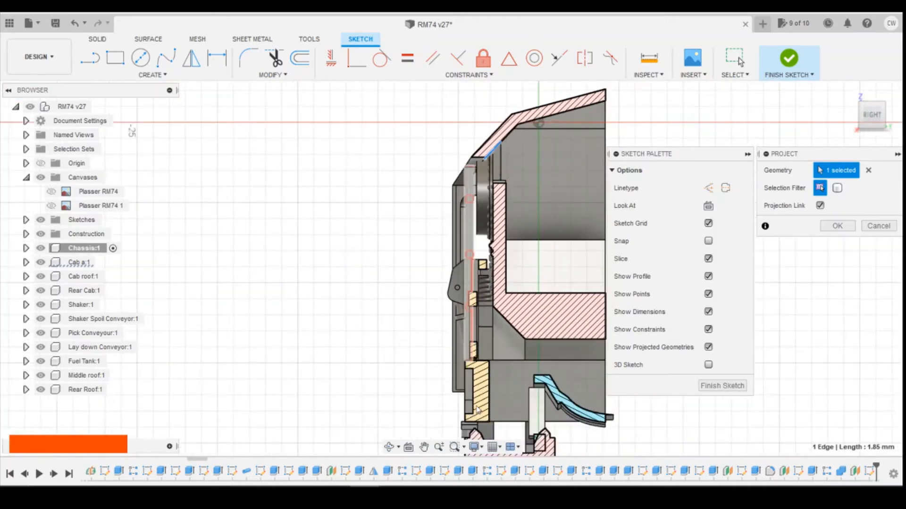
left_click(467, 362, "shift")
scroll(472, 366, "up", 3)
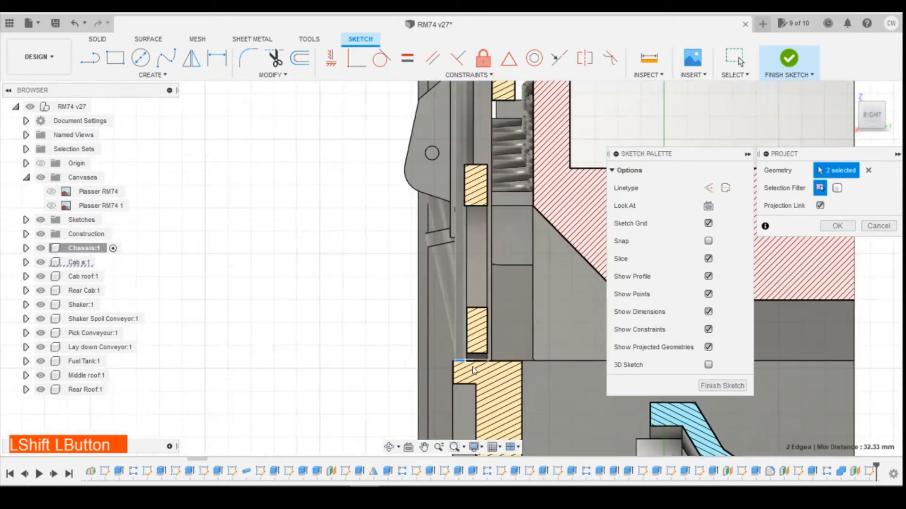
left_click(516, 362, "shift")
scroll(528, 340, "down", 4)
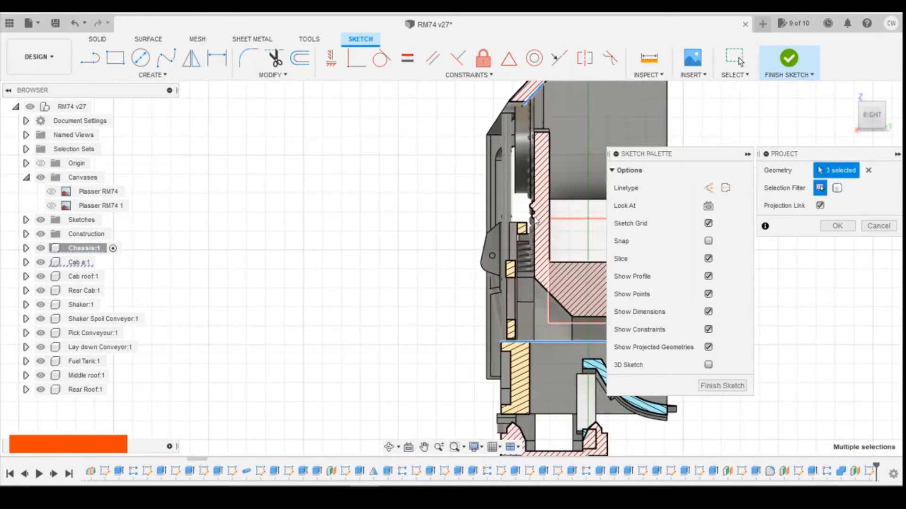
left_click(836, 227)
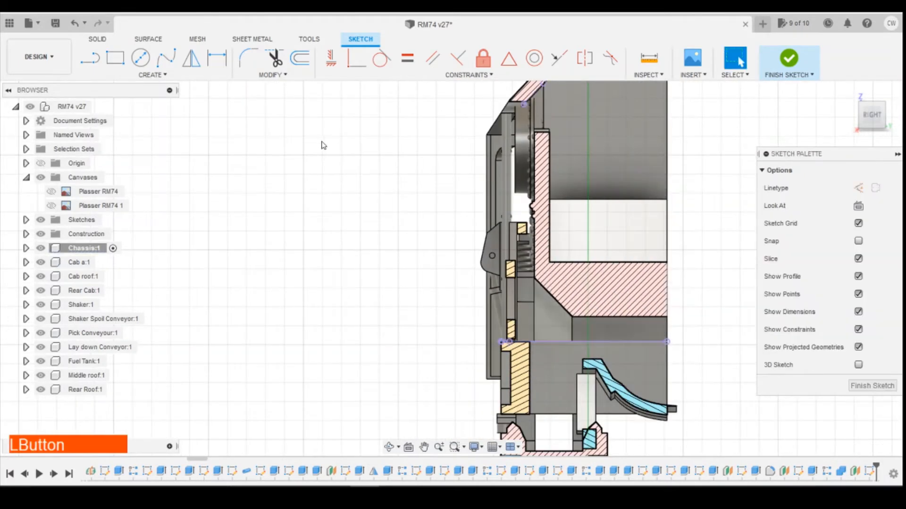
Draw the post's upper sloping line about 3.8 mm long, from the upper end of the roof's projected inner edge outward.
scroll(324, 146, "down", 2)
left_click(98, 69)
left_click(90, 58)
scroll(524, 126, "up", 3)
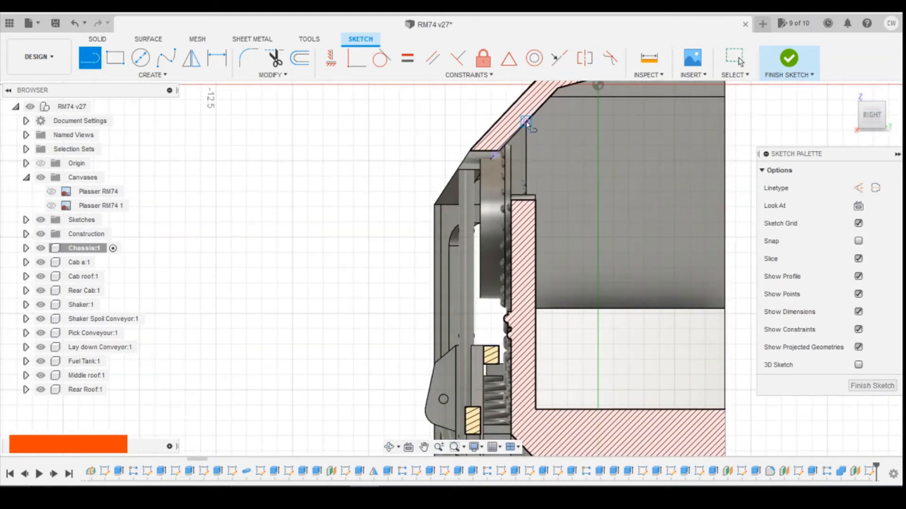
left_click(526, 121)
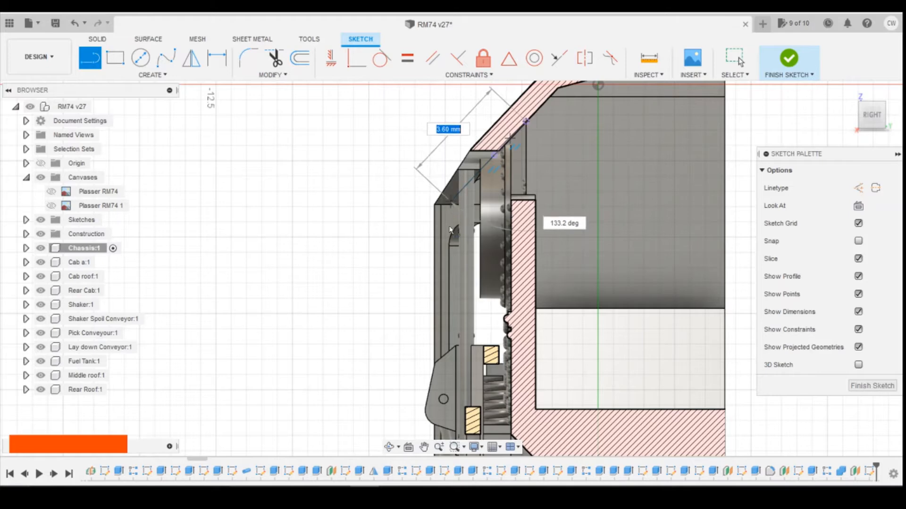
scroll(455, 236, "down", 3)
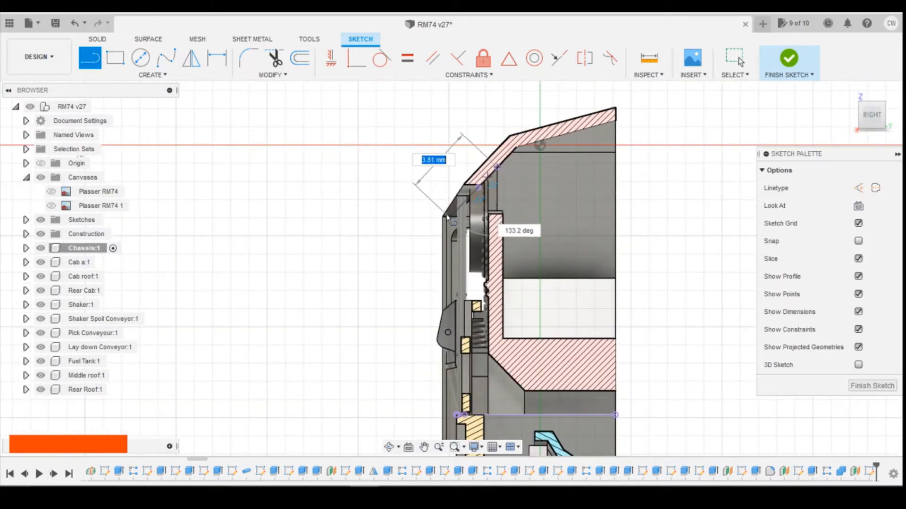
left_click(446, 216)
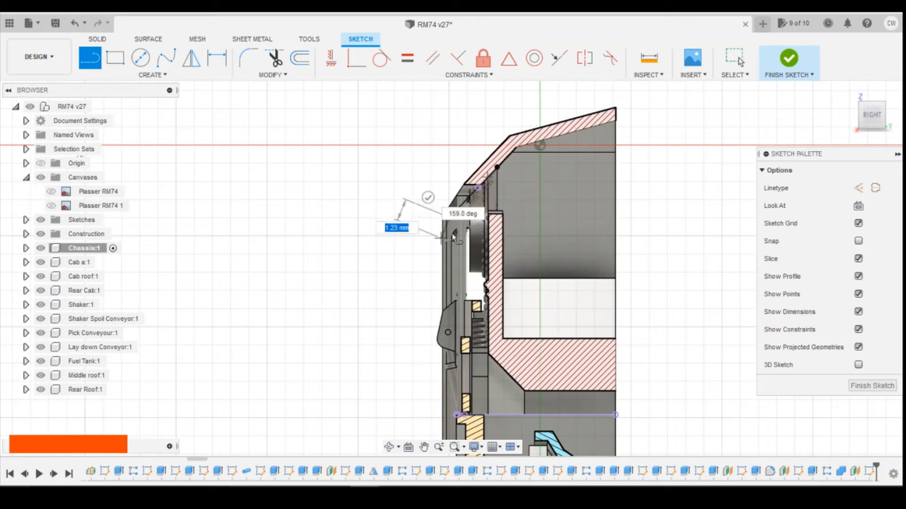
Draw the post's vertical line about 7.5 mm down from the slope's outer end, checking the bend height against the reference photo and front view.
scroll(460, 281, "up", 3)
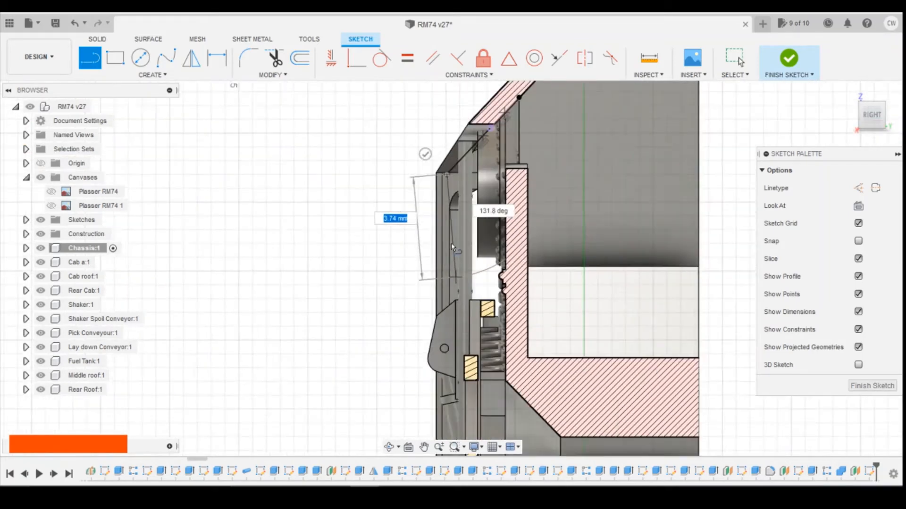
scroll(442, 260, "down", 2)
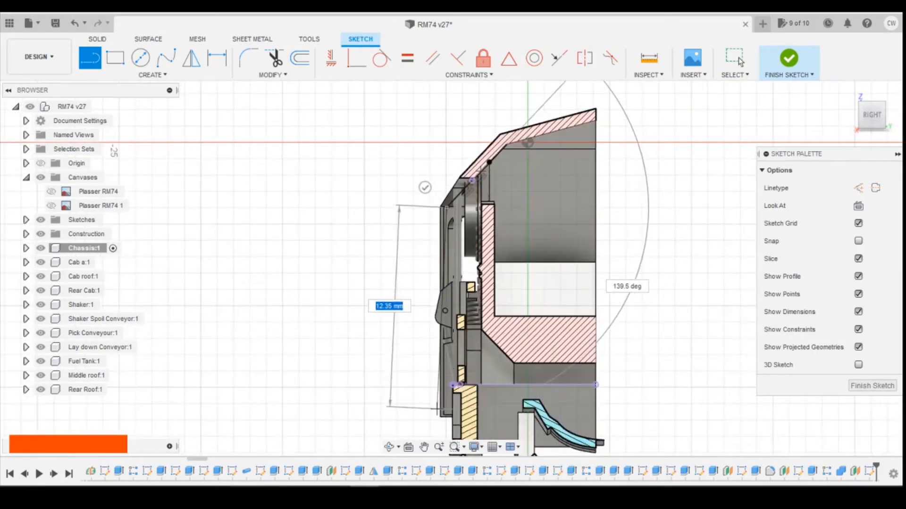
left_click(455, 444)
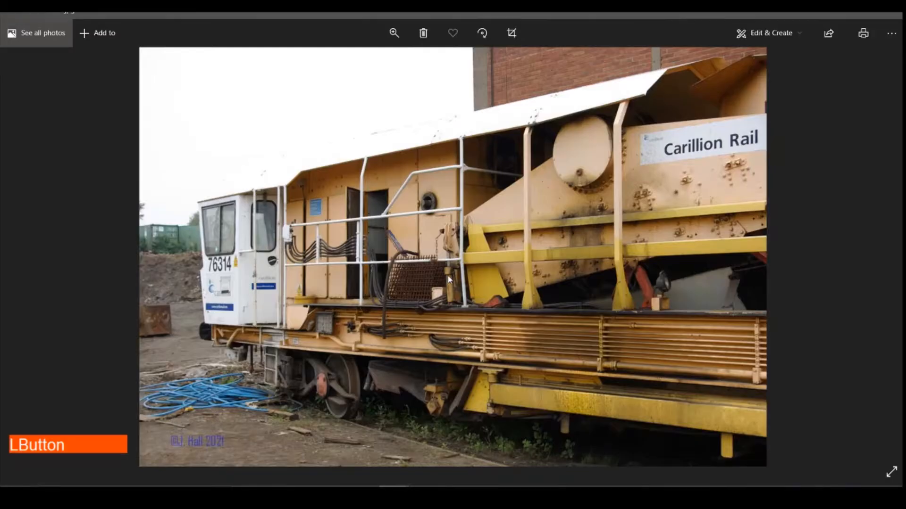
left_click(394, 479)
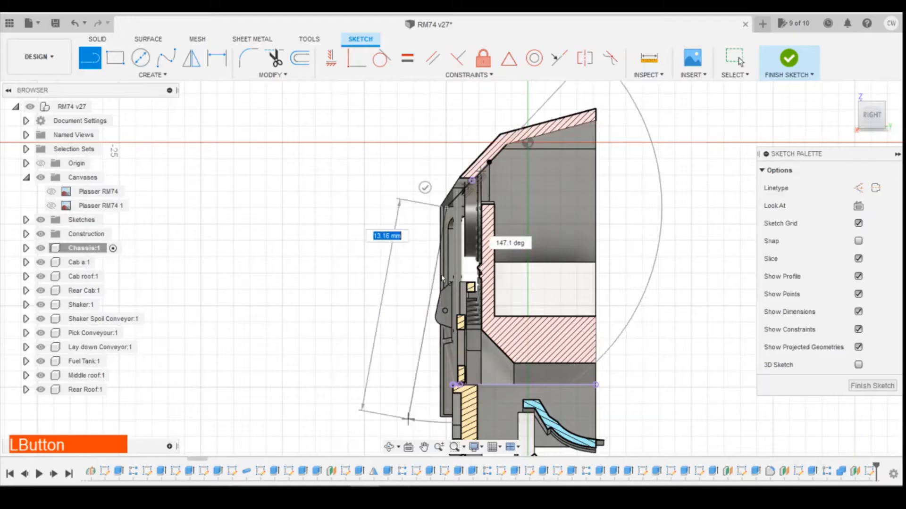
scroll(448, 264, "down", 2)
scroll(451, 299, "up", 3)
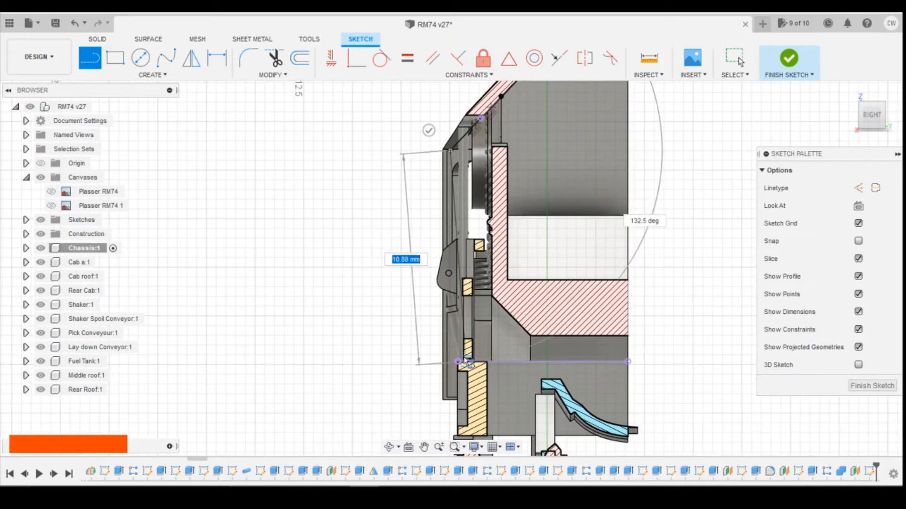
left_click(853, 115)
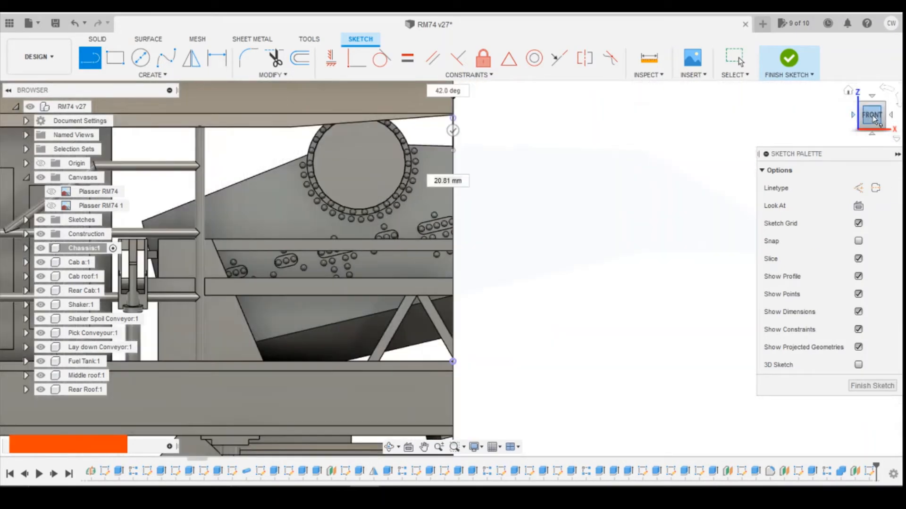
left_click(873, 116)
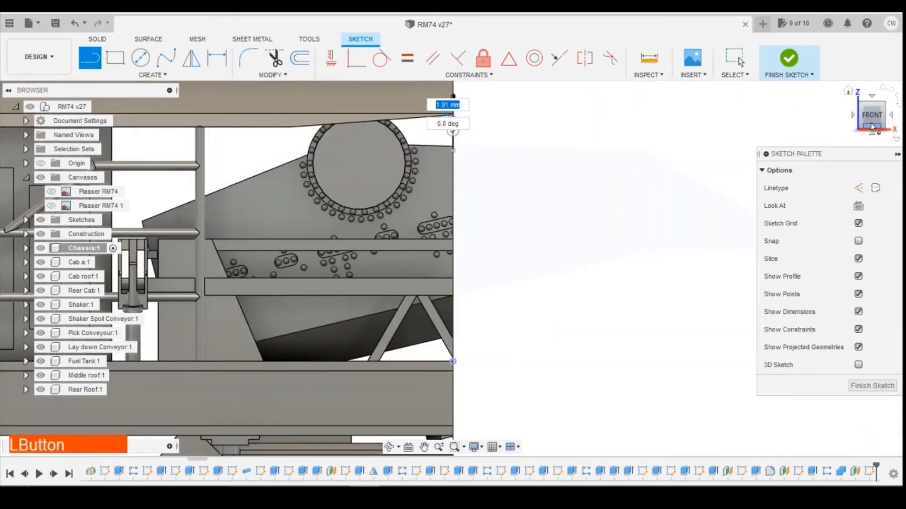
left_click(890, 115)
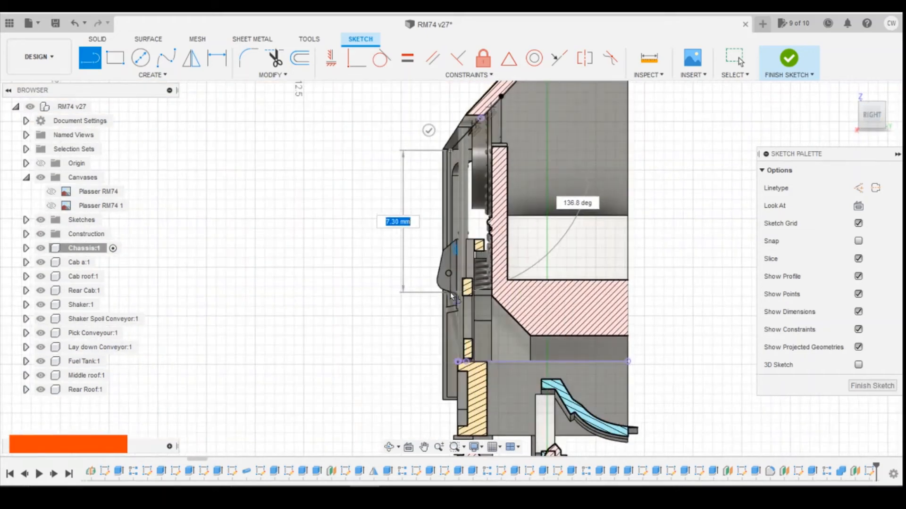
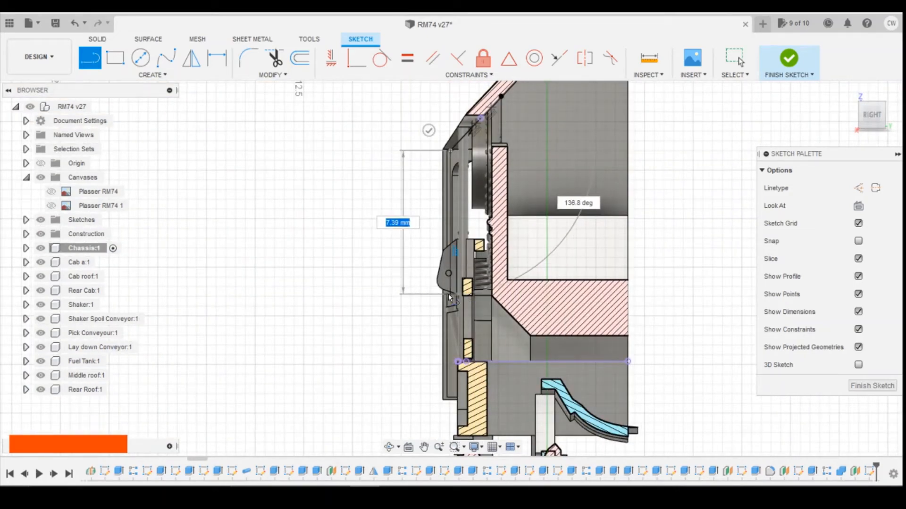
scroll(449, 300, "up", 2)
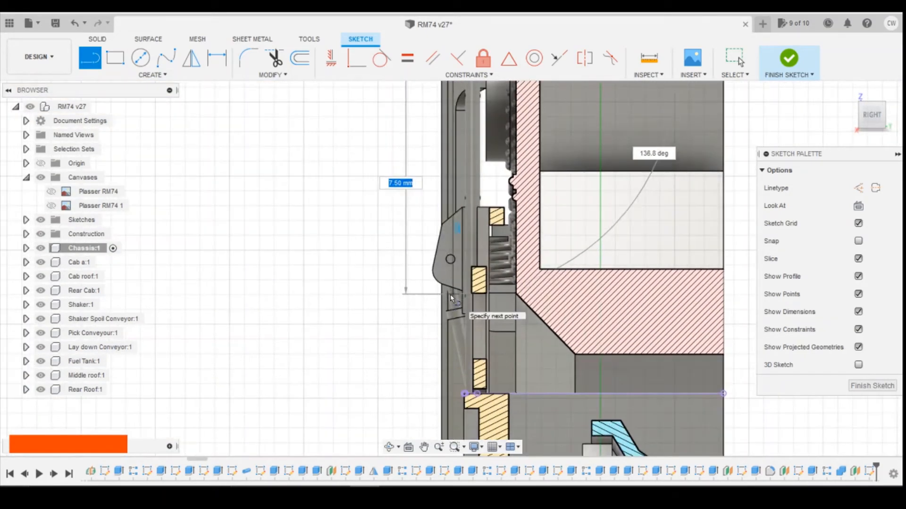
left_click(452, 296)
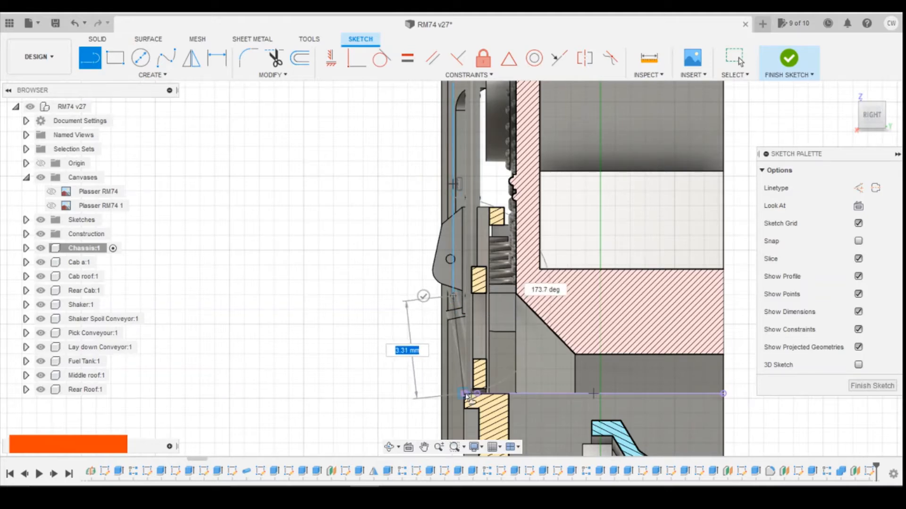
Draw the post's lower angled line, about 3.3 mm long, inward to the outer corner of the chassis top.
scroll(467, 398, "up", 8)
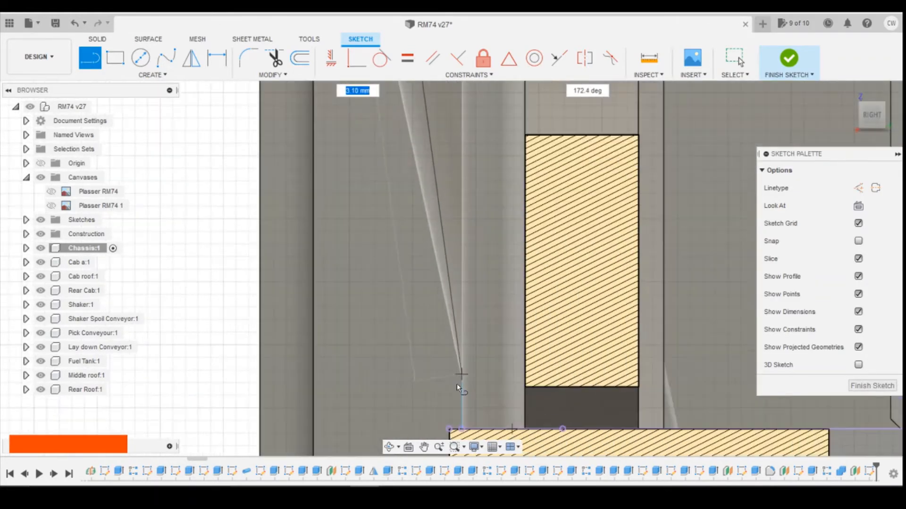
scroll(450, 288, "down", 3)
scroll(449, 373, "up", 5)
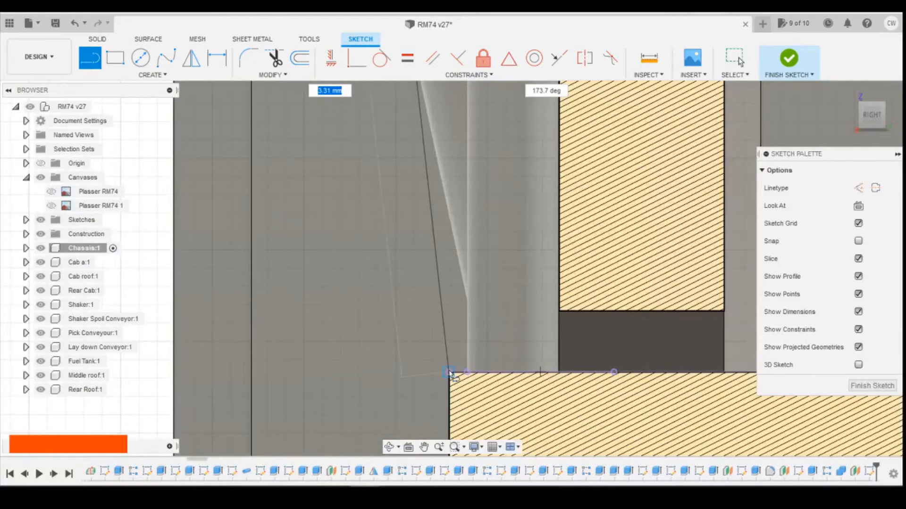
left_click(450, 372)
scroll(457, 374, "down", 5)
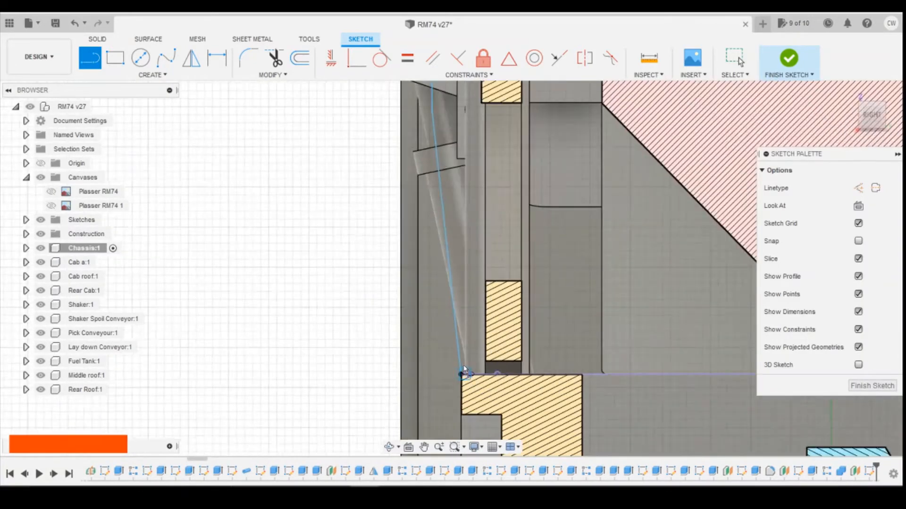
scroll(464, 372, "down", 5)
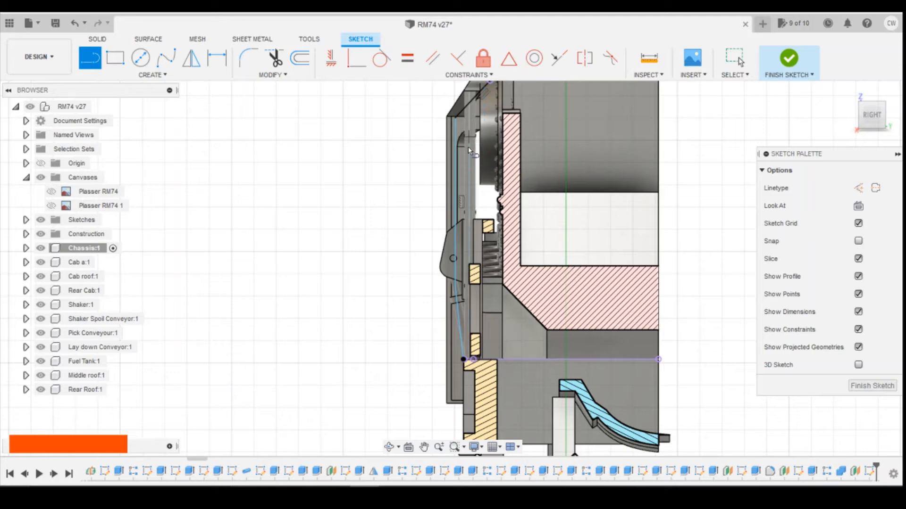
Offset the whole post line chain by -0.5 mm toward the shaker to give the post its thickness.
scroll(472, 154, "down", 3)
scroll(470, 127, "up", 6)
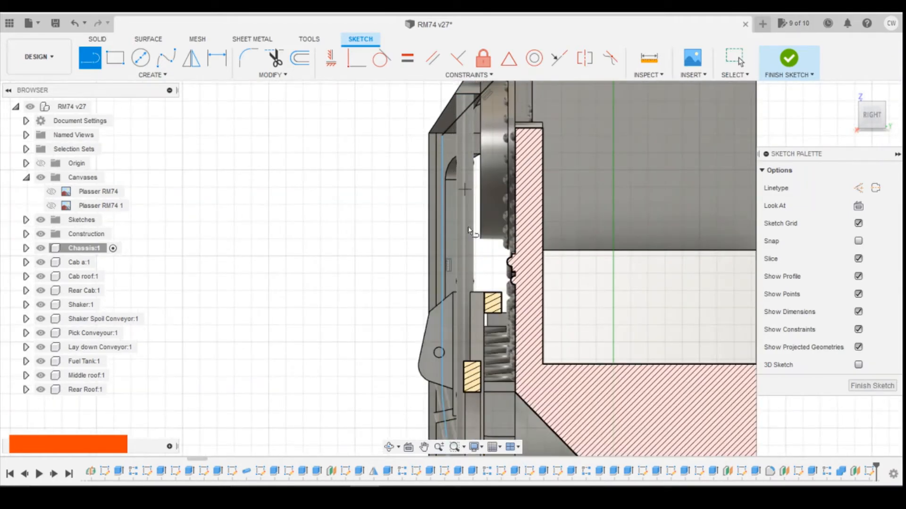
left_click(299, 58)
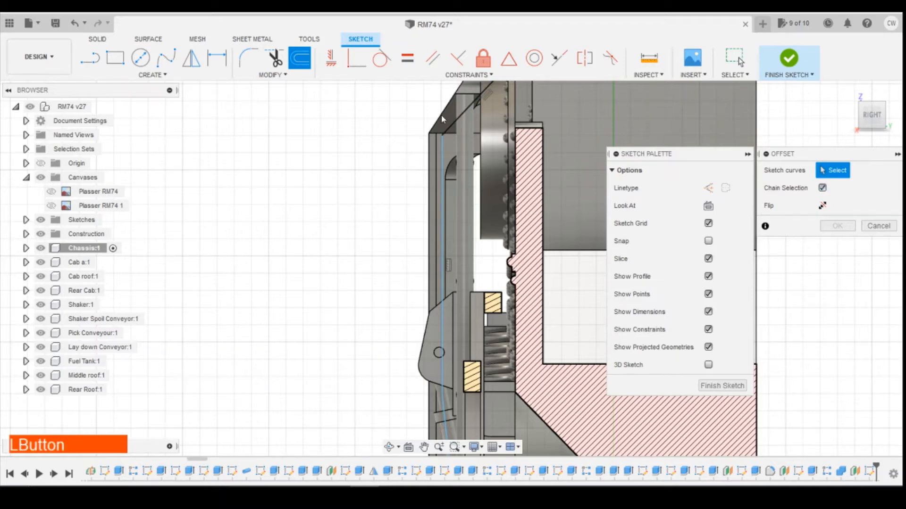
scroll(451, 134, "down", 2)
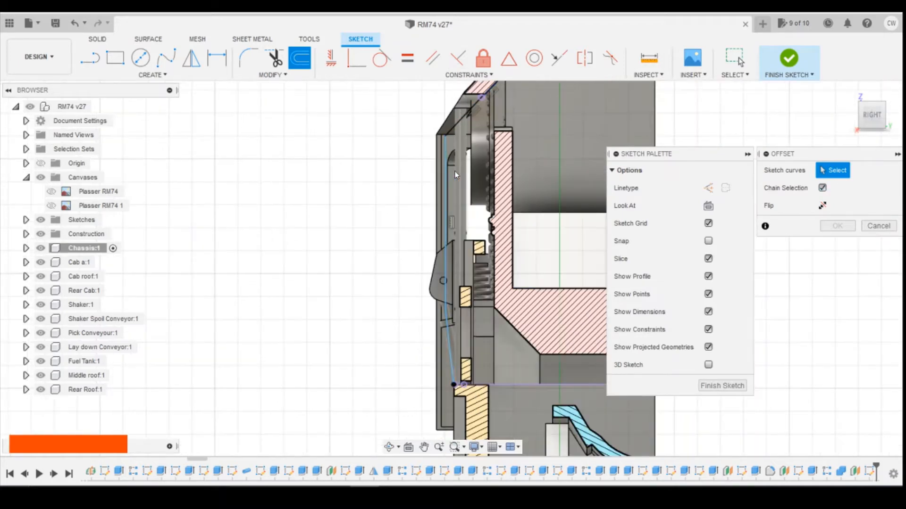
left_click(446, 171)
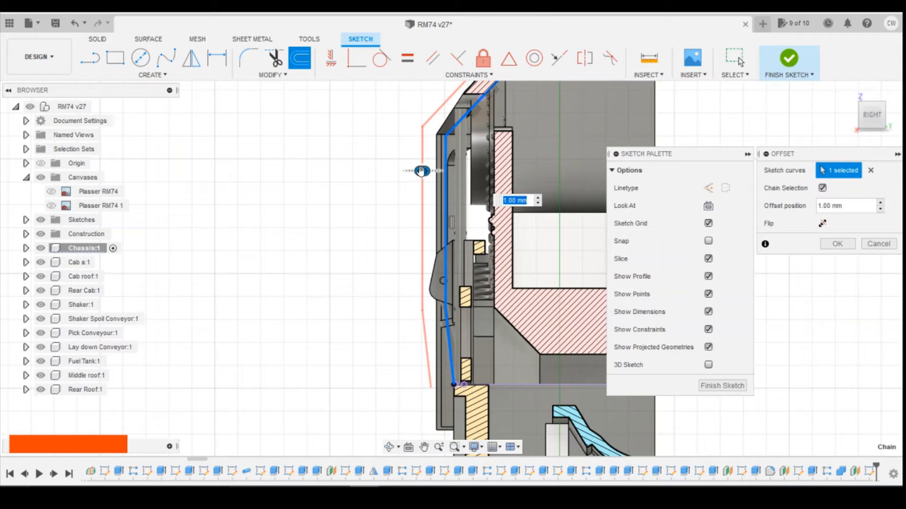
left_click_drag(421, 171, 452, 171)
type("-0.5")
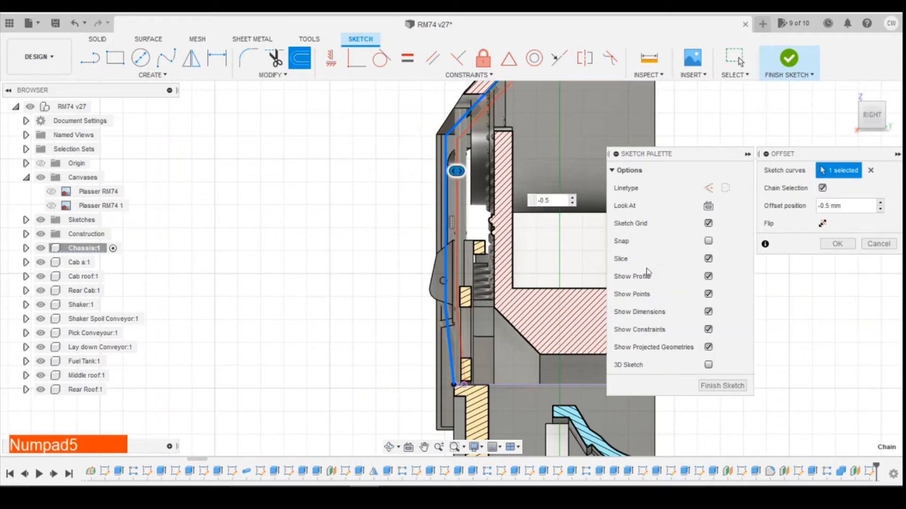
key("Return")
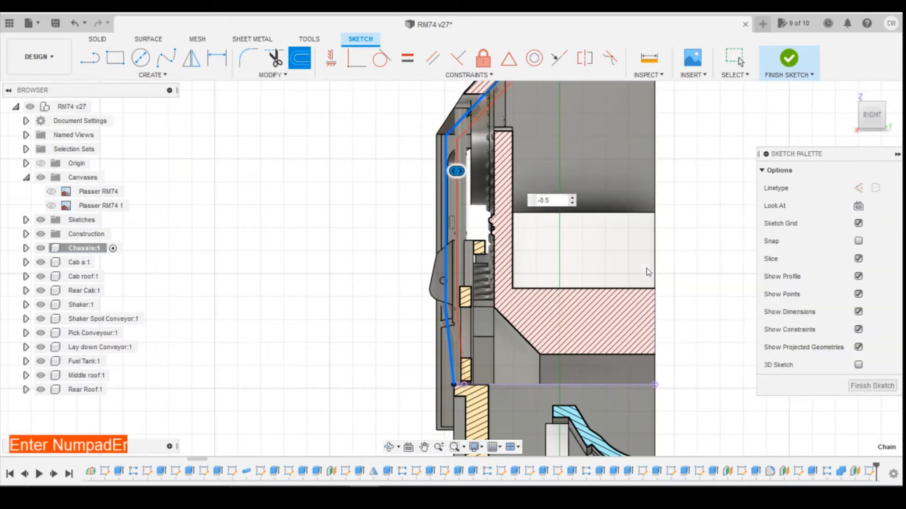
Extend the inner offset line down to the chassis top and close the post's base across to the outer line's corner.
scroll(481, 341, "up", 2)
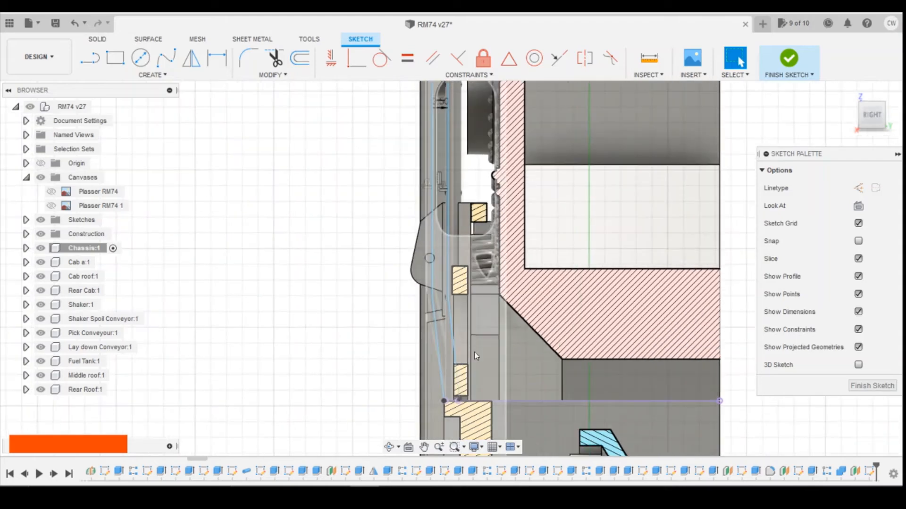
scroll(463, 341, "up", 5)
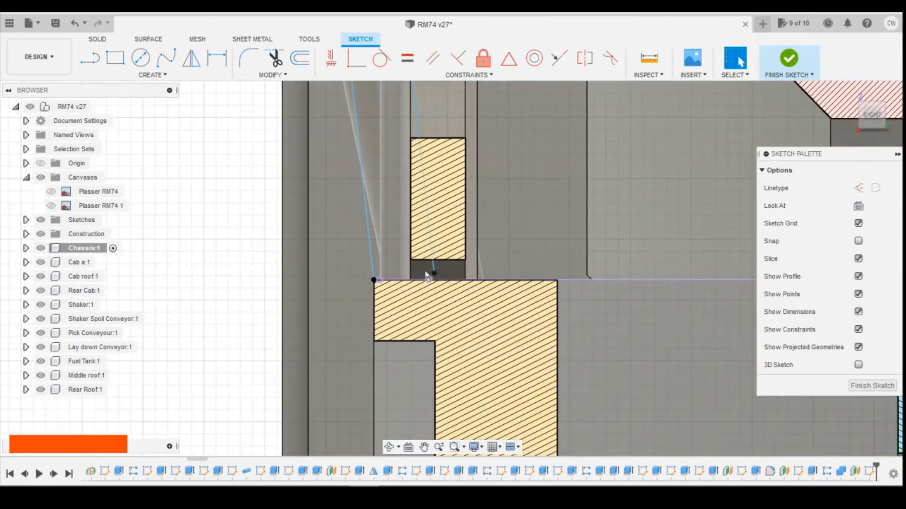
left_click(437, 280)
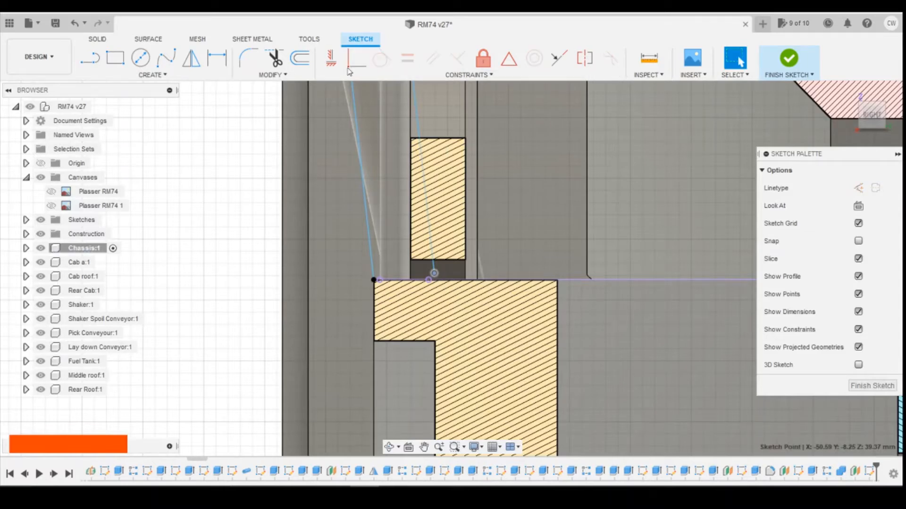
left_click(91, 59)
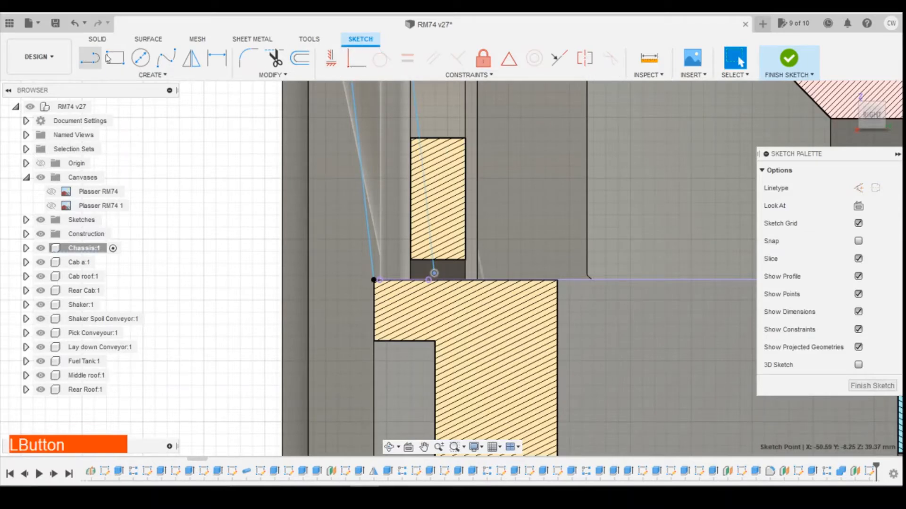
left_click(434, 274)
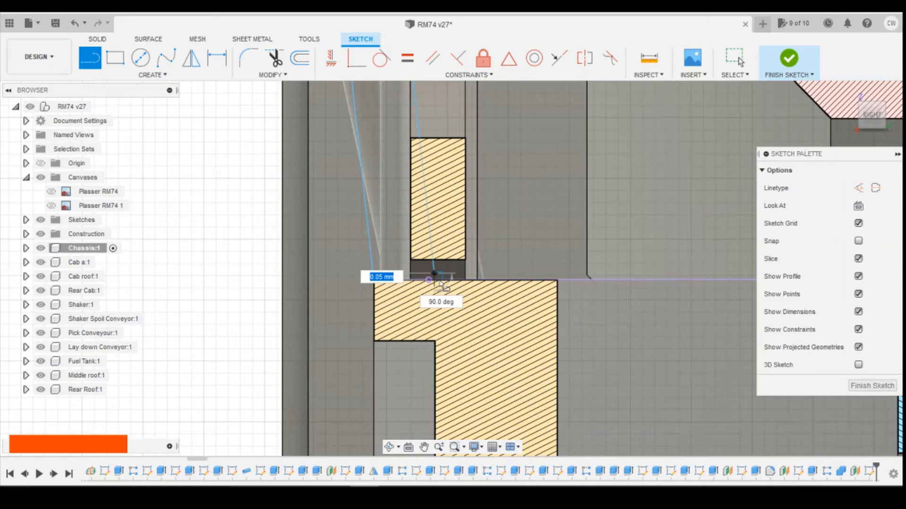
scroll(438, 281, "up", 5)
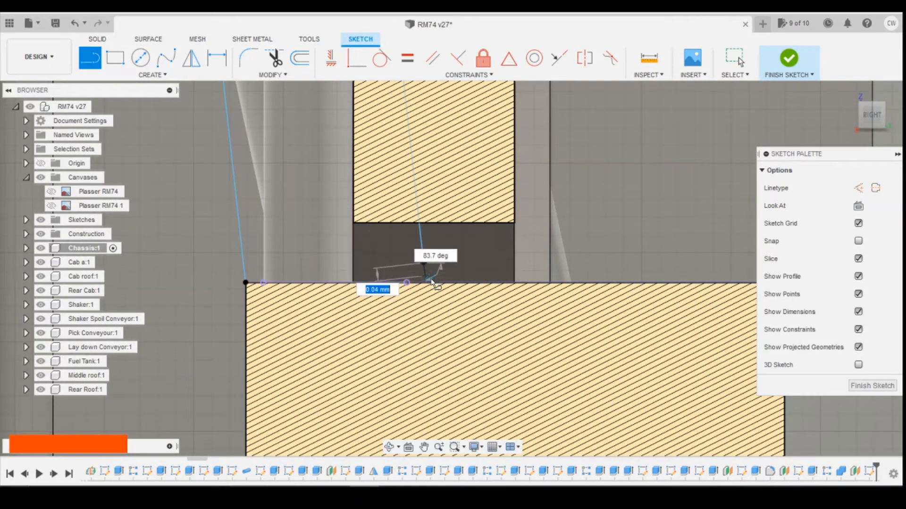
left_click(428, 283)
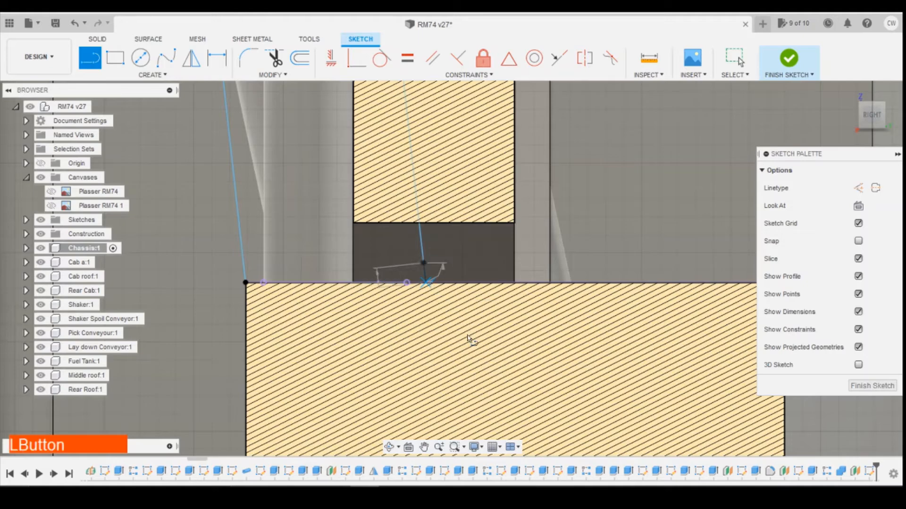
scroll(468, 334, "down", 2)
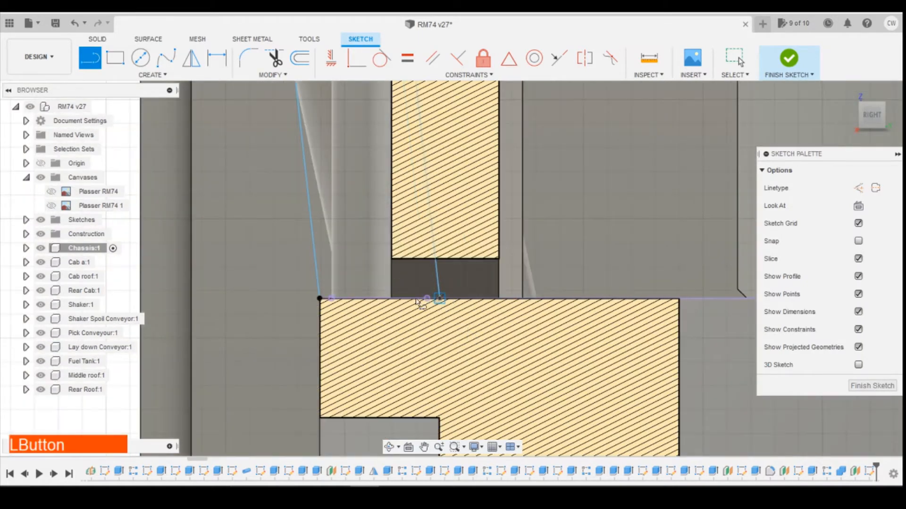
left_click(320, 299)
scroll(413, 363, "down", 2)
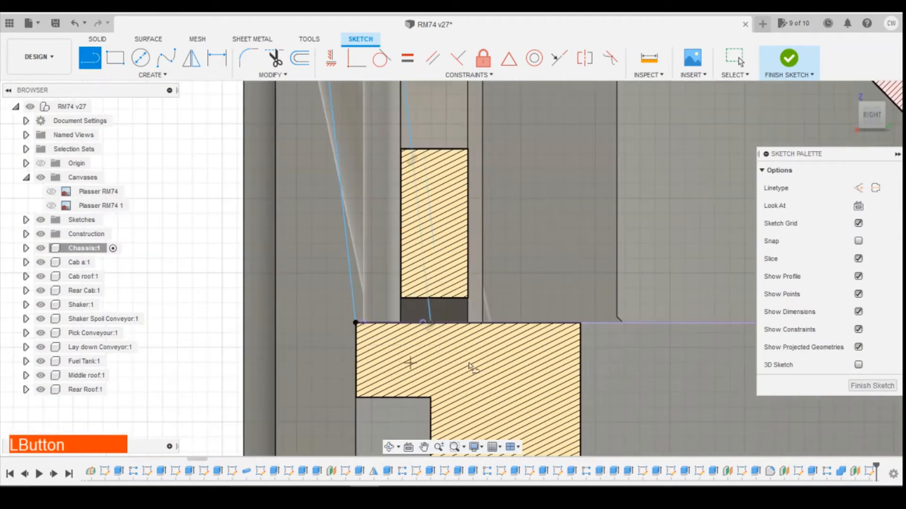
scroll(471, 367, "down", 5)
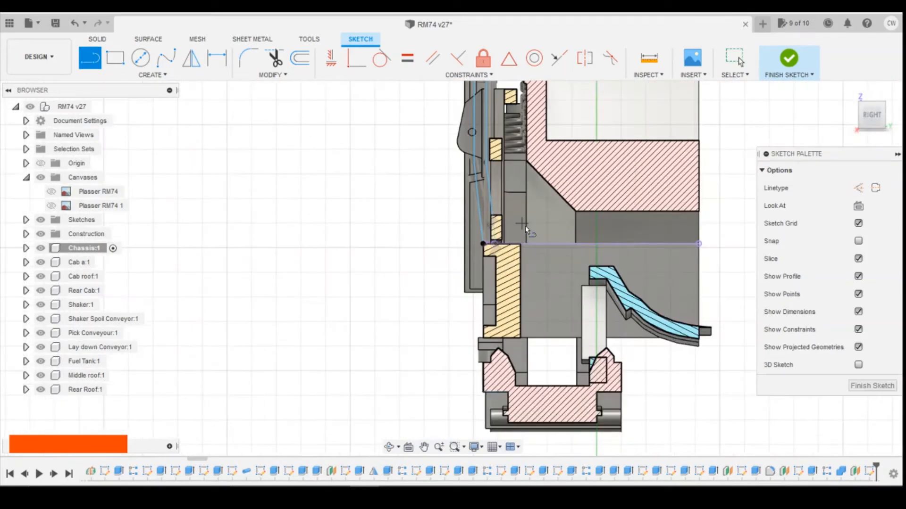
Close the post profile's upper end with a 0.5 mm line between the inner and outer sloped lines at the roof.
scroll(526, 230, "down", 1)
scroll(528, 136, "up", 6)
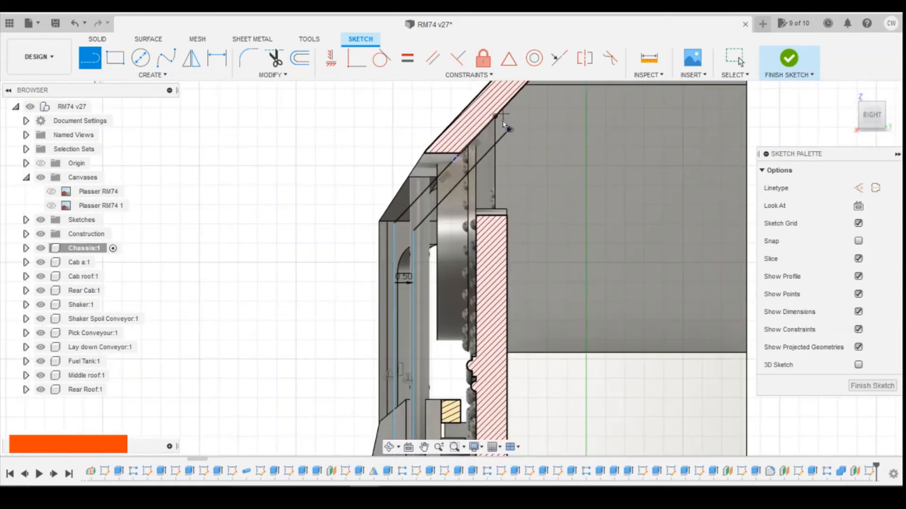
left_click(509, 130)
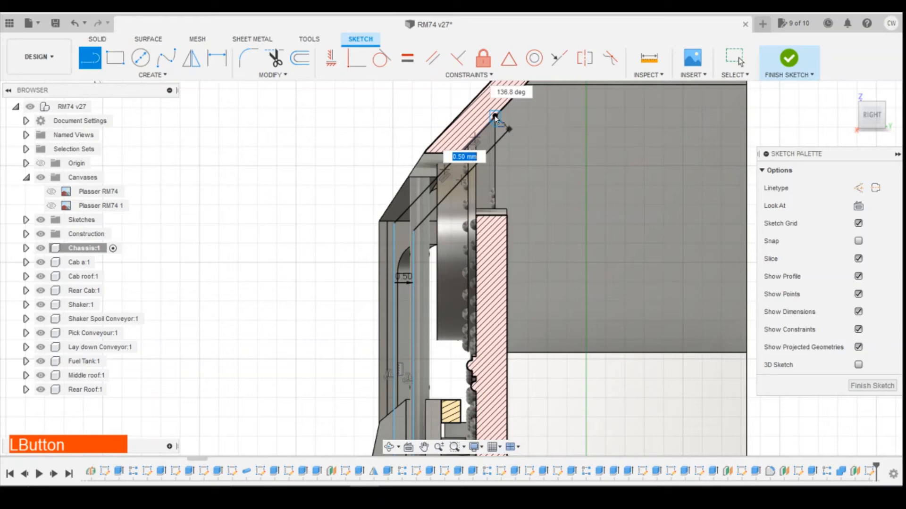
left_click(495, 116)
scroll(537, 197, "down", 2)
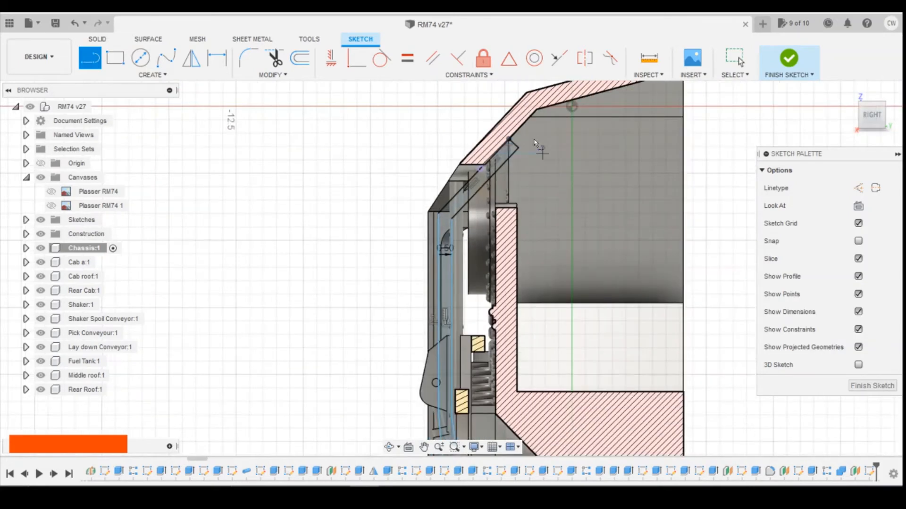
key("Escape")
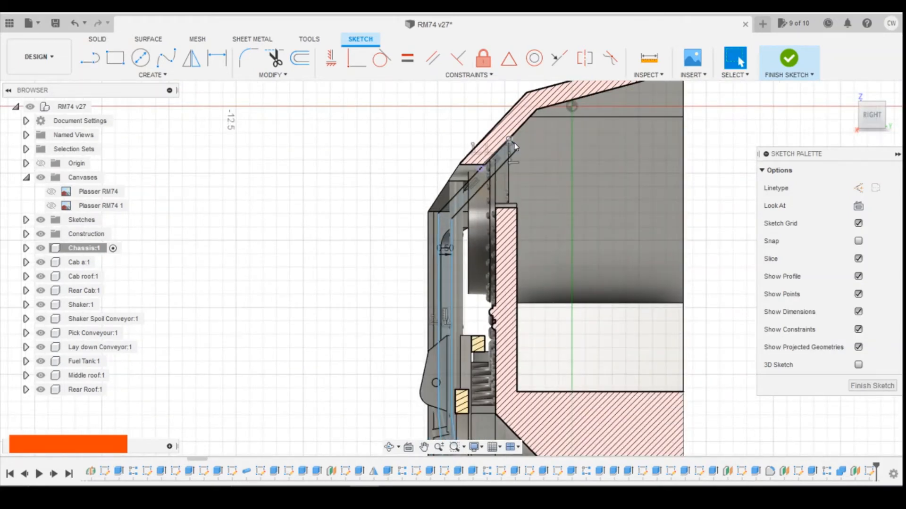
scroll(514, 144, "up", 2)
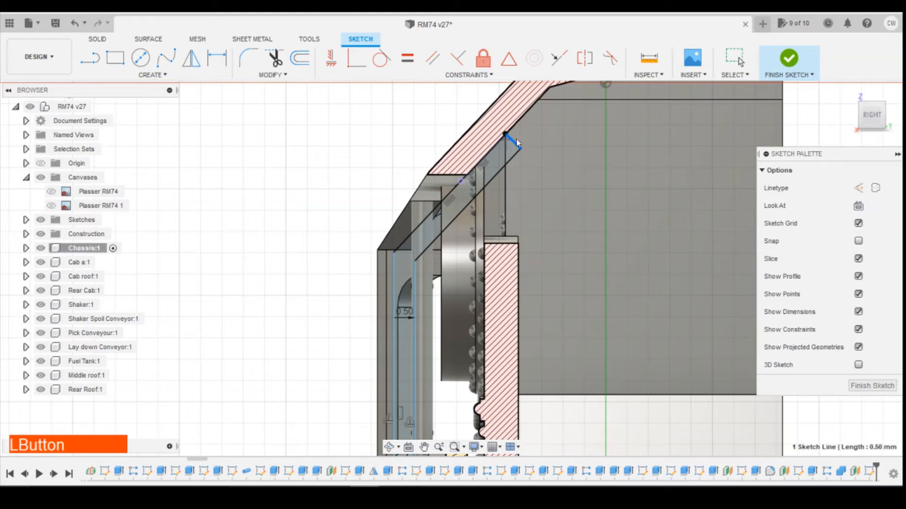
key("Escape")
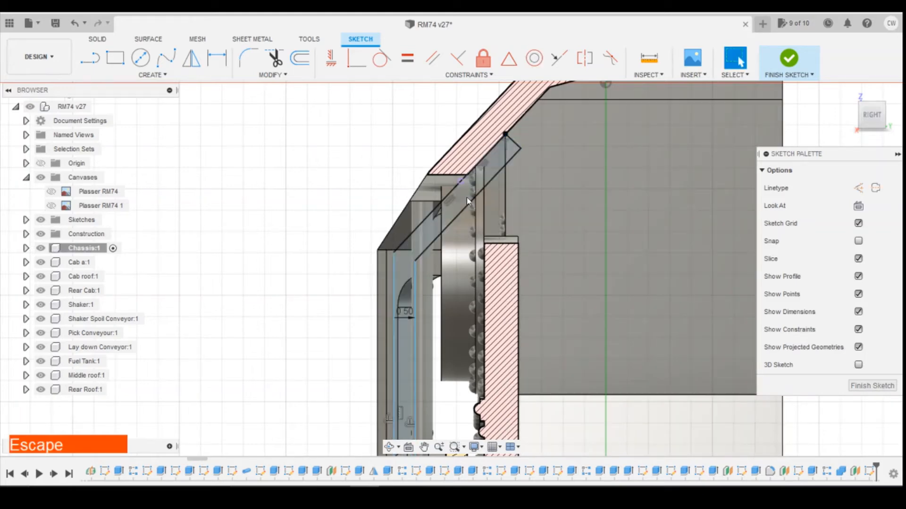
scroll(483, 191, "down", 3)
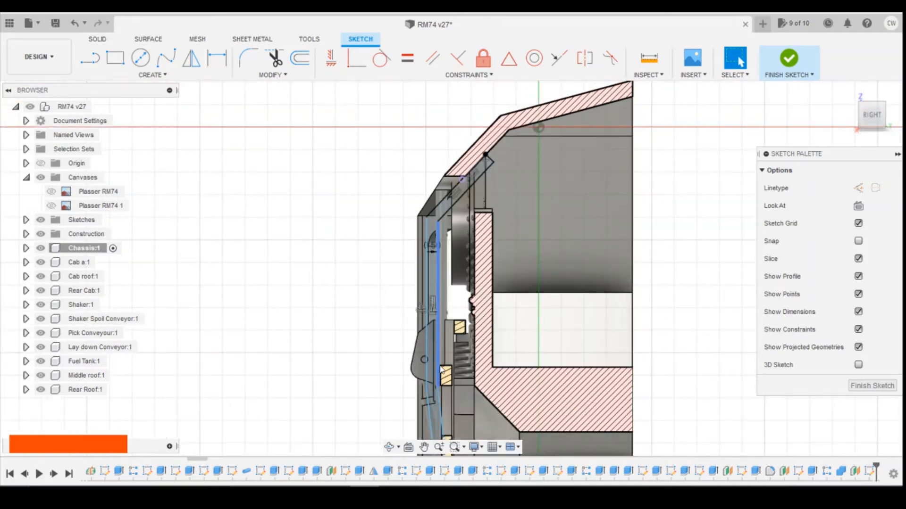
scroll(428, 329, "up", 5)
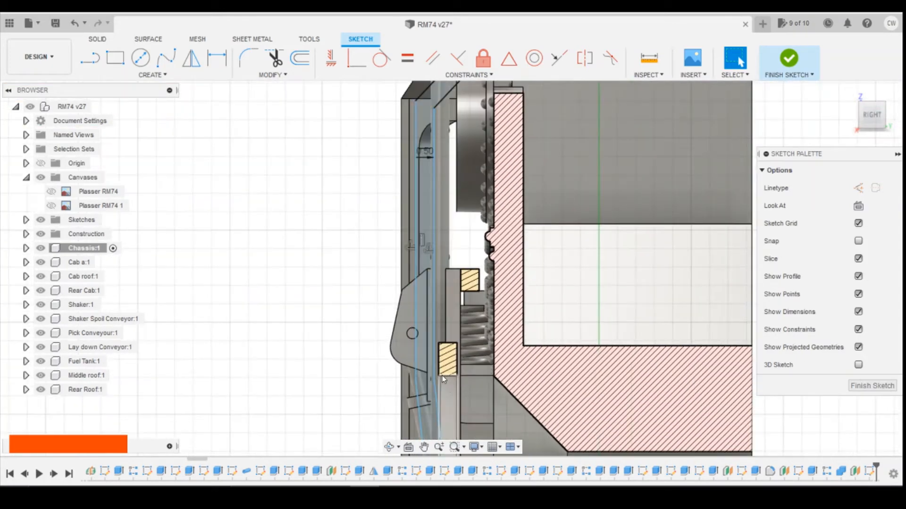
scroll(441, 375, "up", 2)
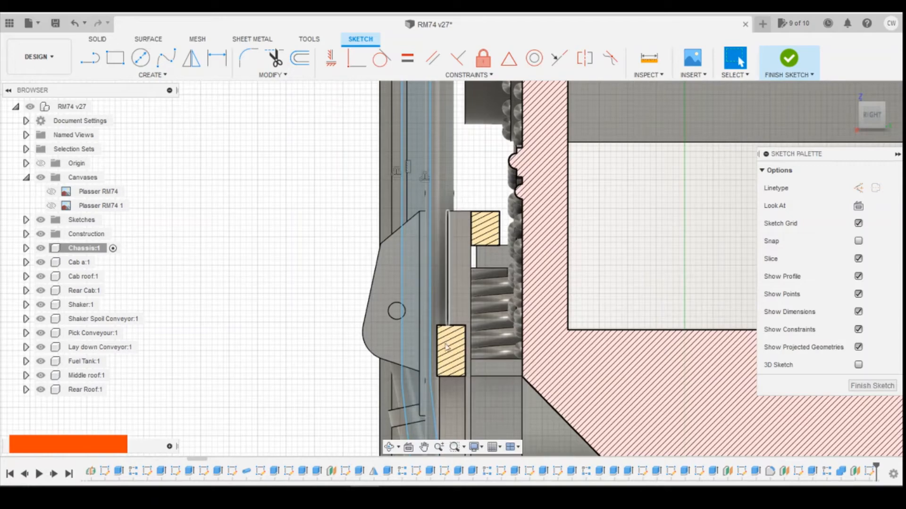
scroll(439, 259, "down", 1)
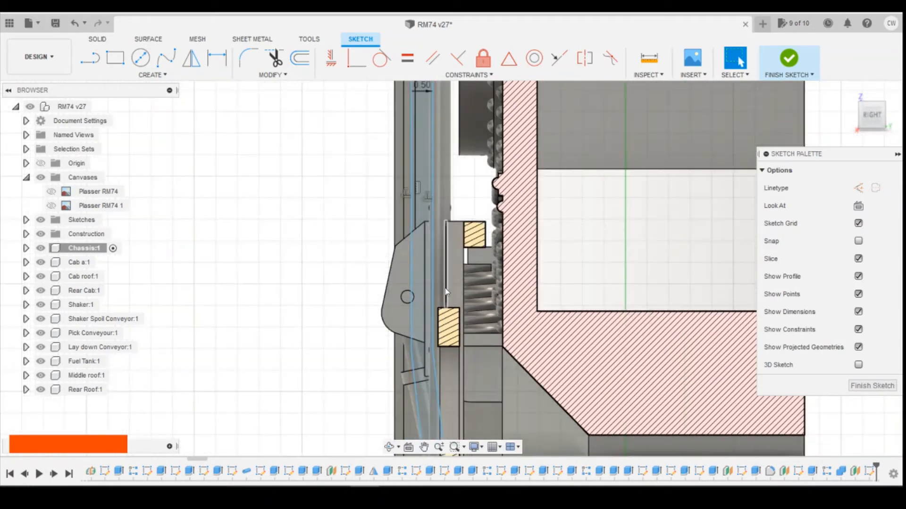
scroll(437, 259, "down", 2)
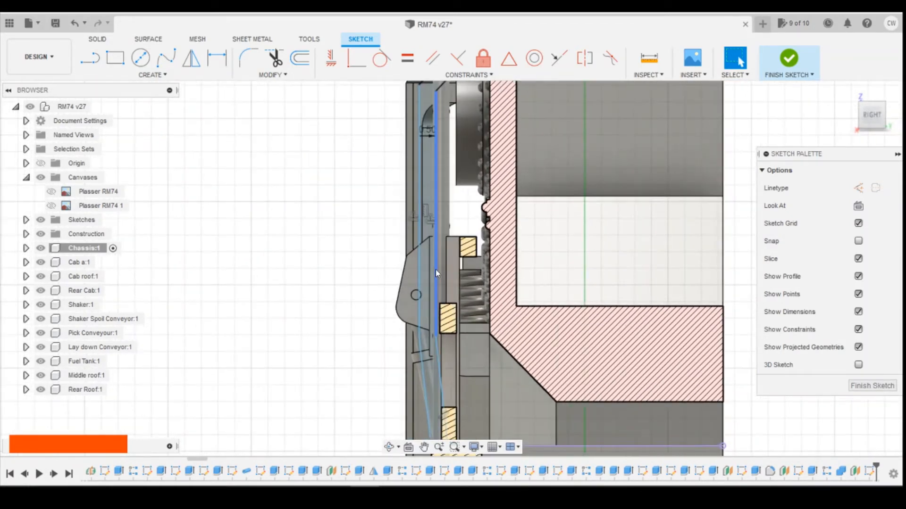
left_click(435, 270)
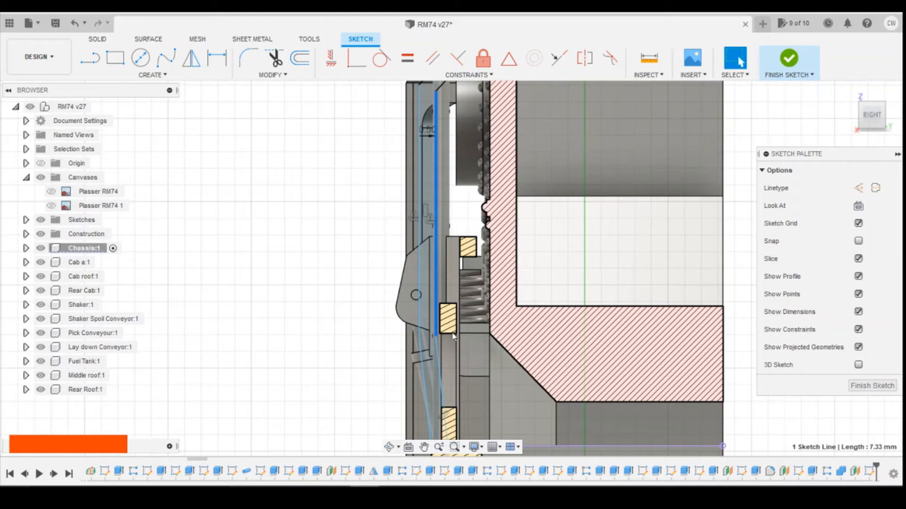
scroll(452, 334, "up", 2)
scroll(463, 276, "down", 3)
key("d")
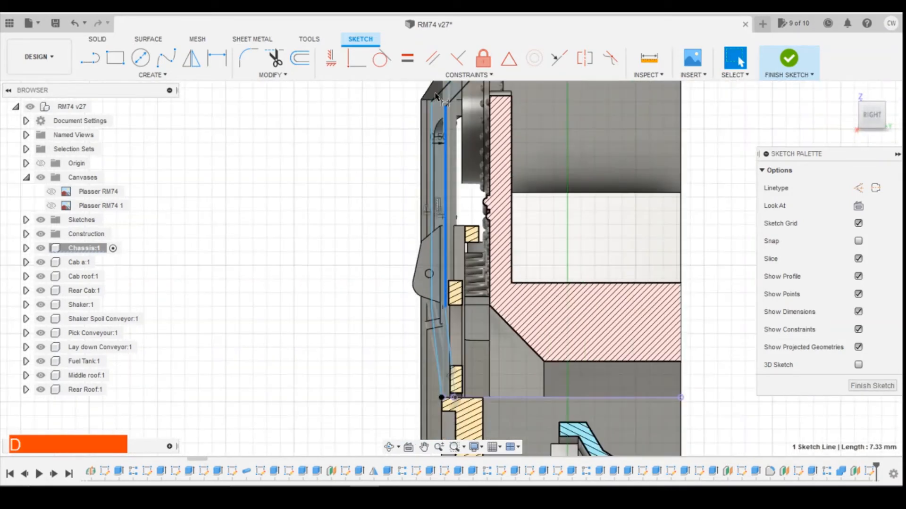
left_click(447, 96)
scroll(416, 178, "down", 3)
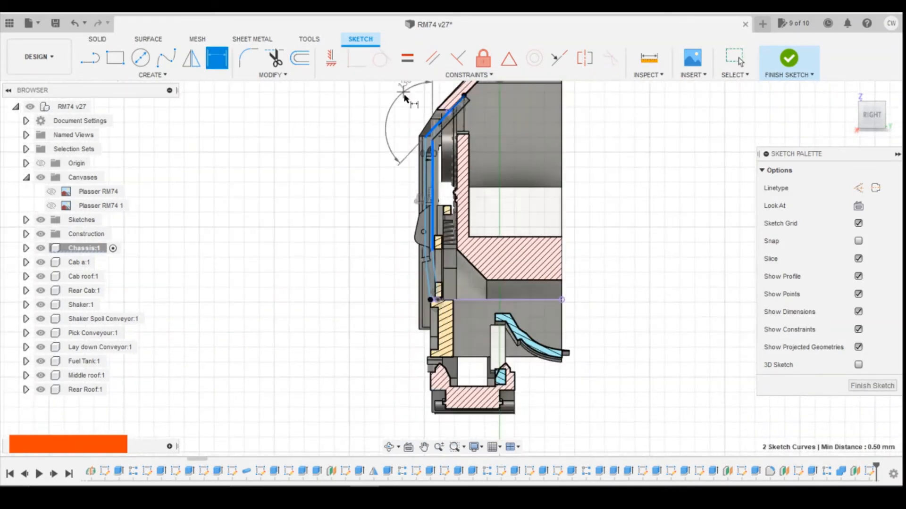
key("Escape")
Dimension the post's outer sloped line under the roof at 3.7 mm and check the post's clearance to the chassis blocks.
key("d")
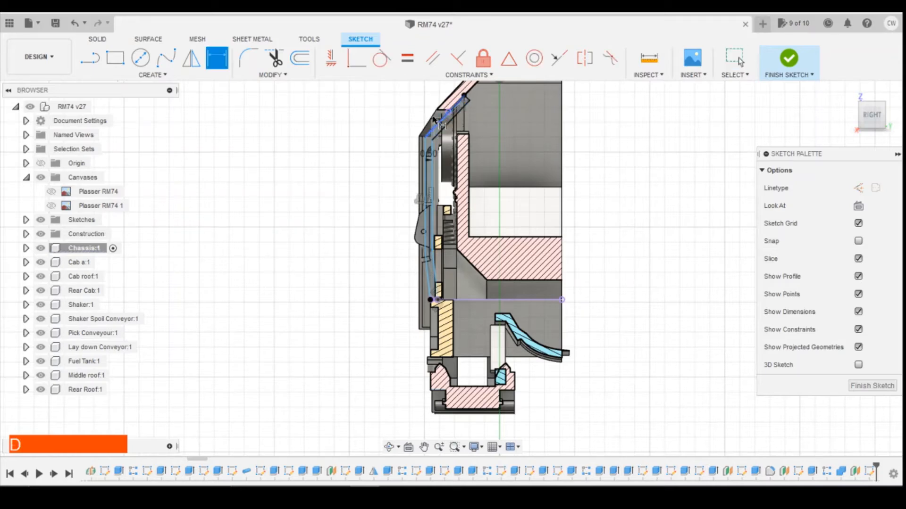
left_click(436, 124)
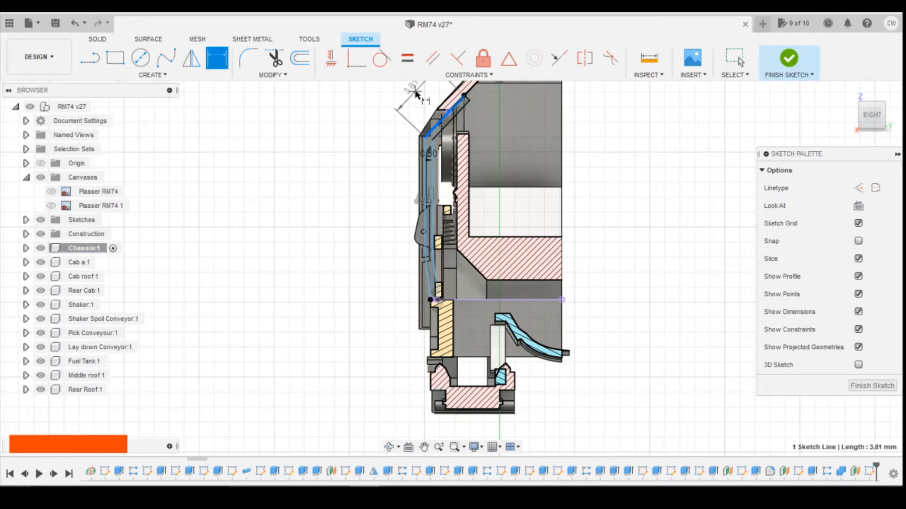
left_click(415, 93)
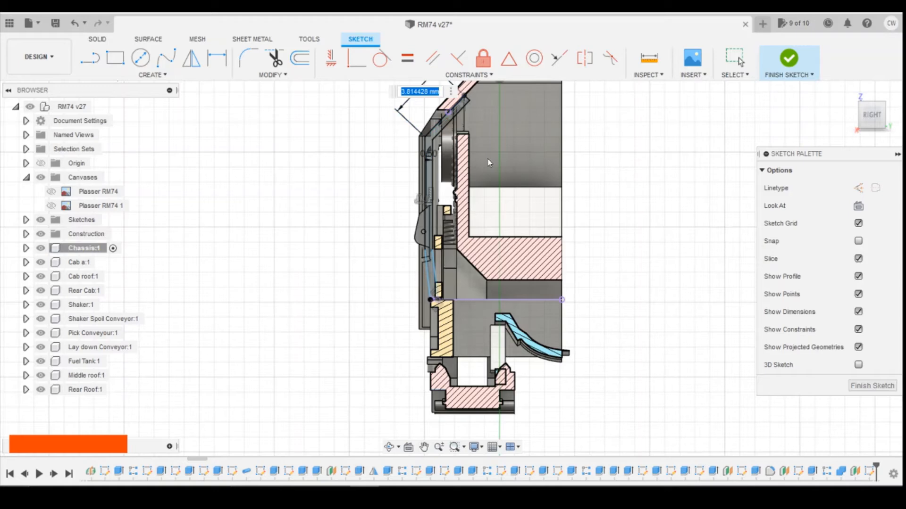
type("3.7")
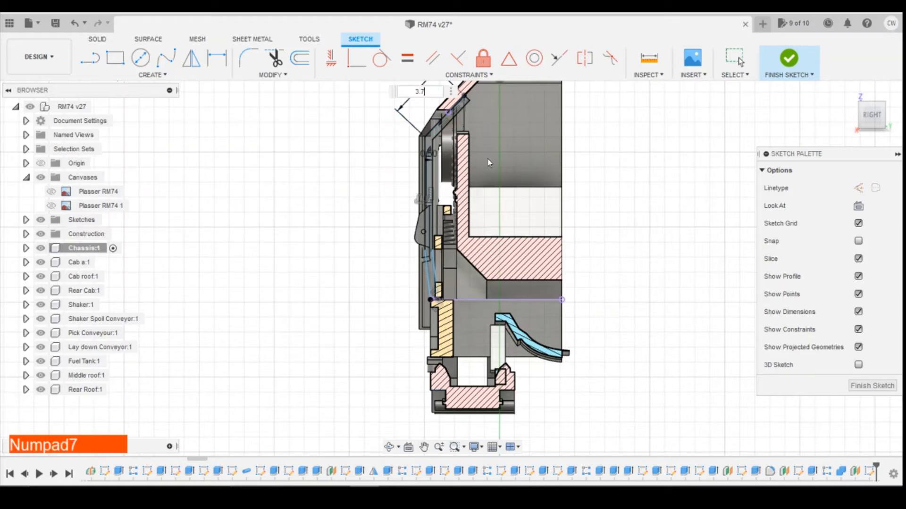
key("Return")
scroll(438, 264, "up", 5)
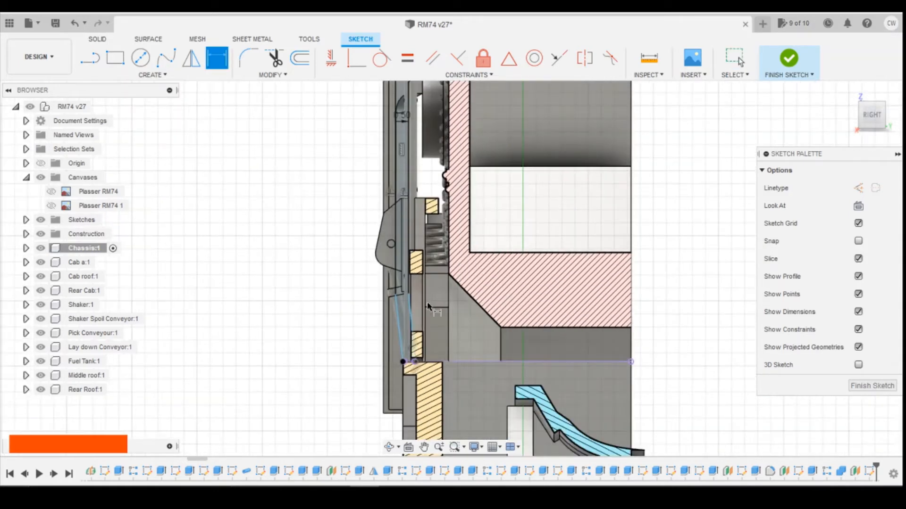
scroll(401, 234, "down", 5)
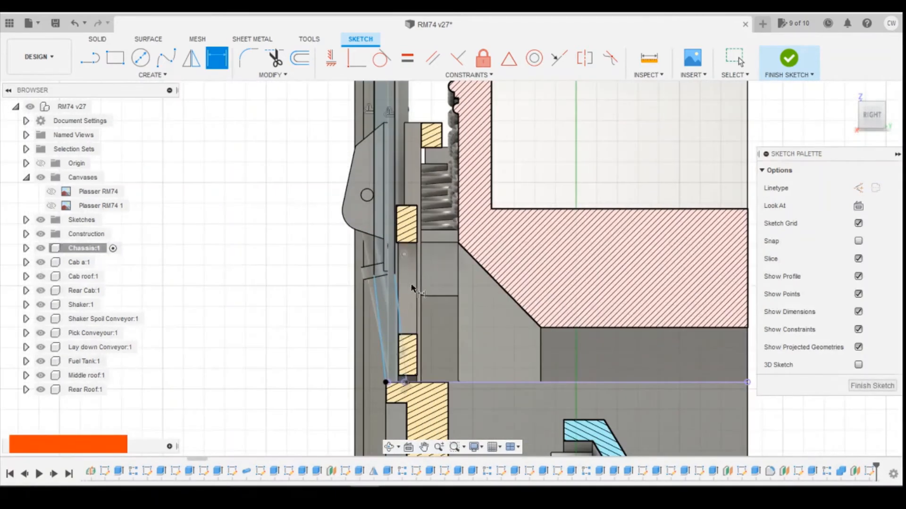
scroll(399, 250, "down", 3)
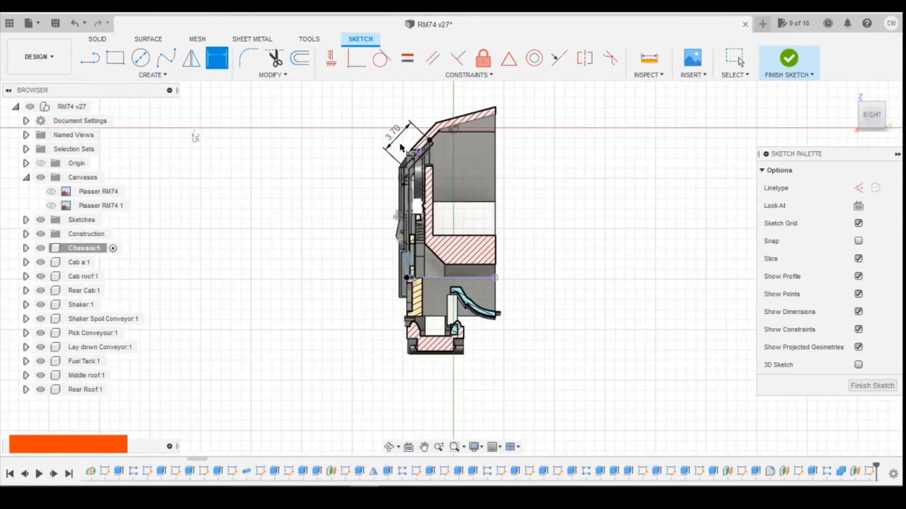
Reduce the sloped line's length to 3.65 mm and inspect the gap between the post and the hatched chassis block.
double_click(418, 159)
type("3.")
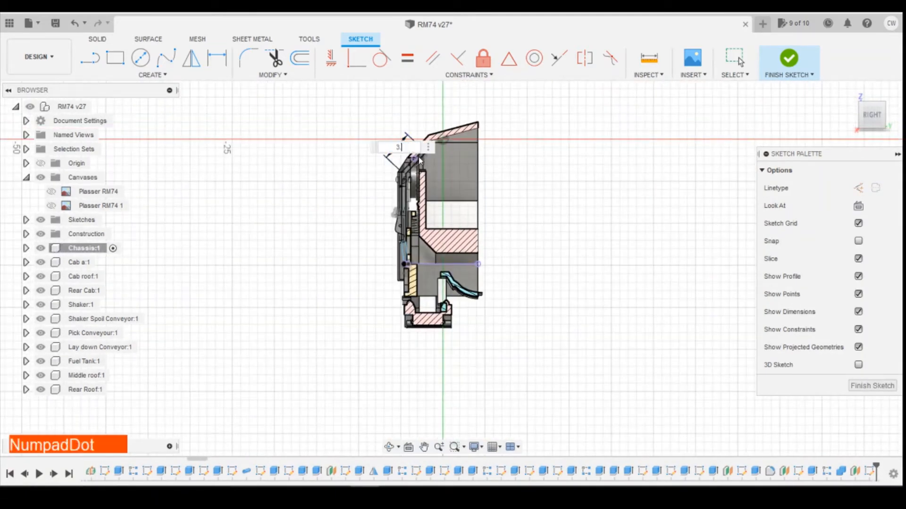
type("65")
key("Return")
scroll(419, 207, "up", 5)
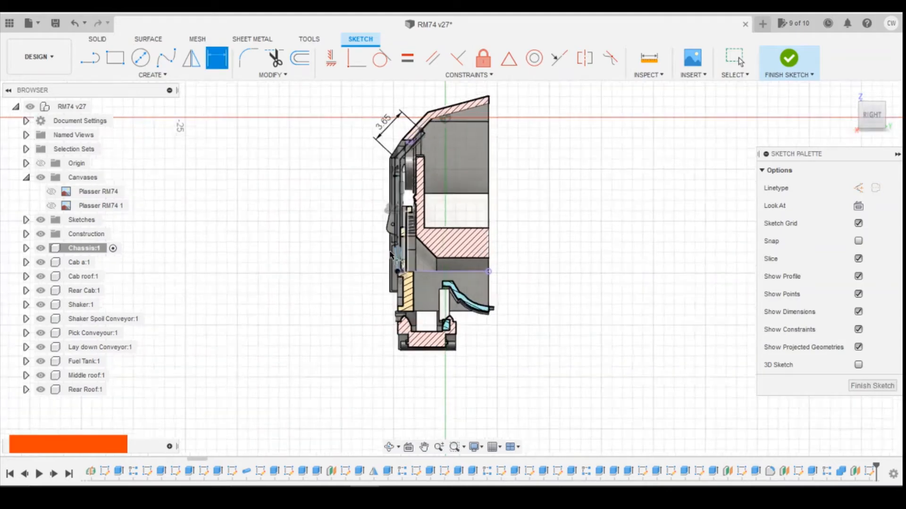
scroll(419, 208, "up", 3)
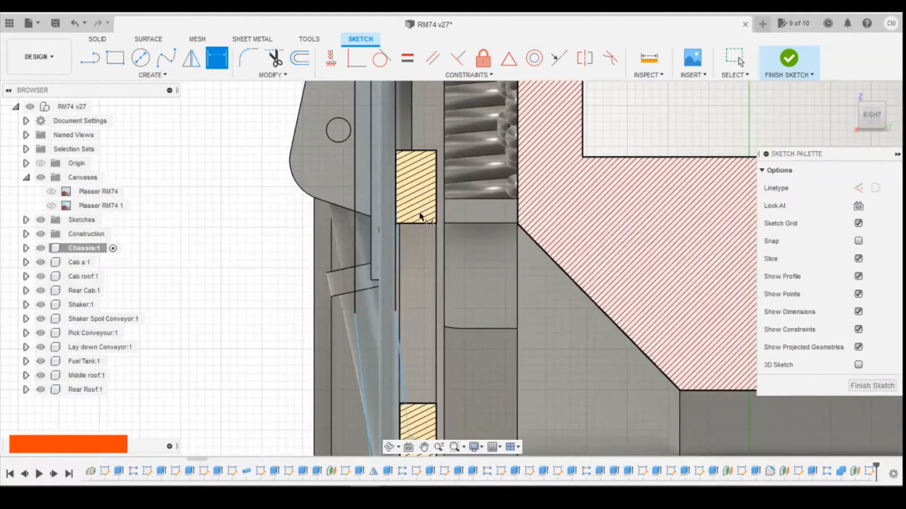
scroll(388, 240, "up", 3)
scroll(388, 241, "up", 3)
scroll(389, 255, "down", 5)
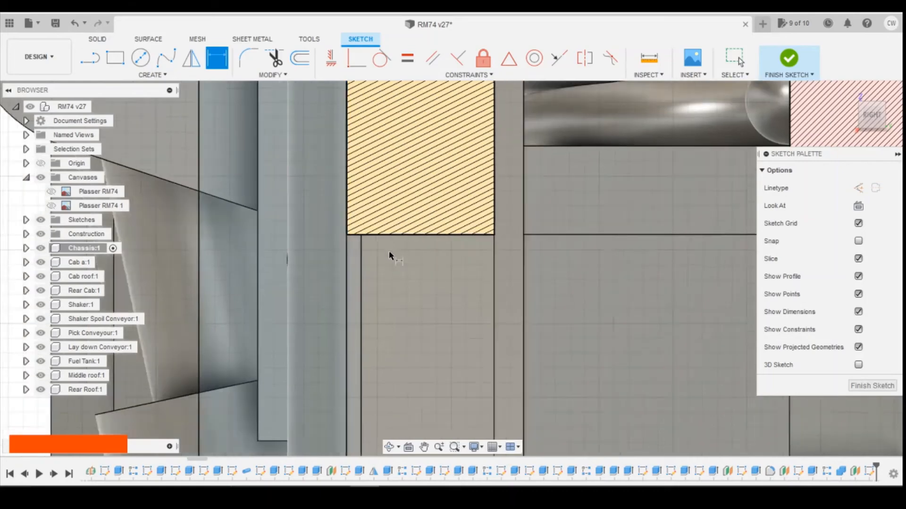
scroll(423, 262, "down", 10)
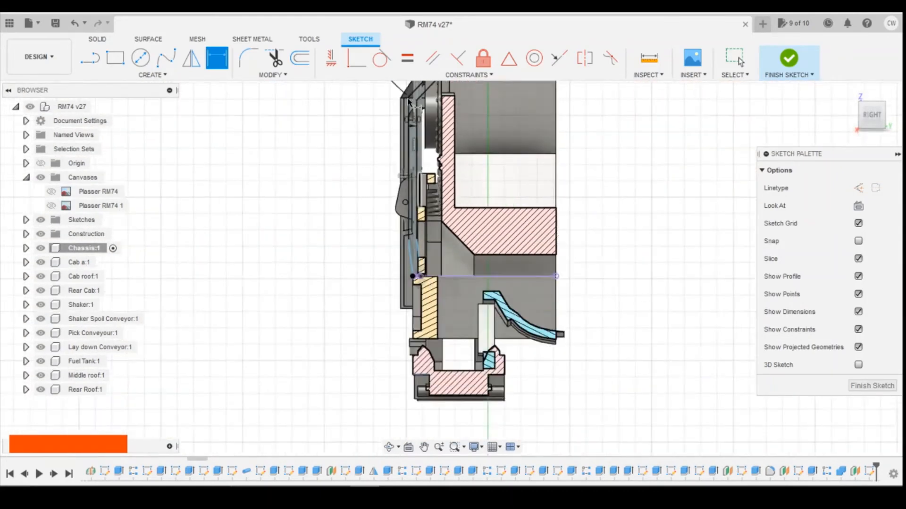
scroll(411, 174, "up", 3)
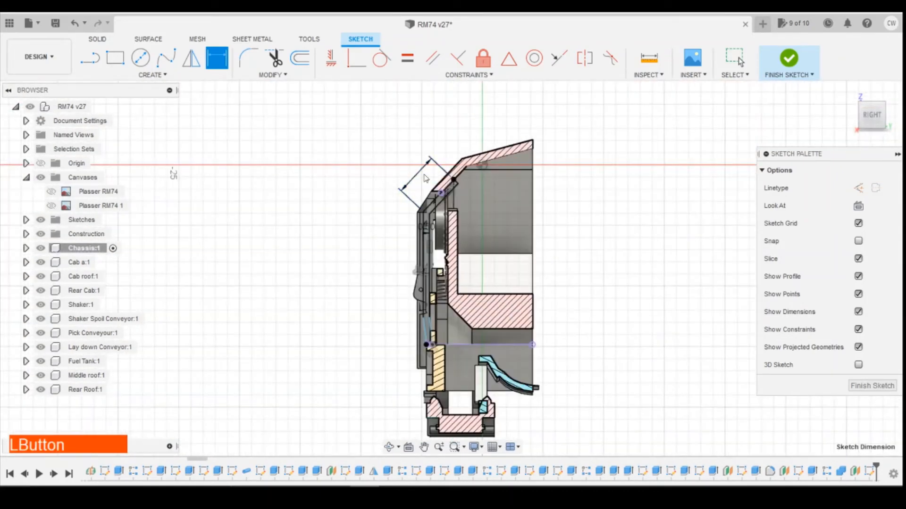
Set the sloped line's length to 3.6 mm and check that the post clears the hatched chassis block.
double_click(426, 178)
type("3.")
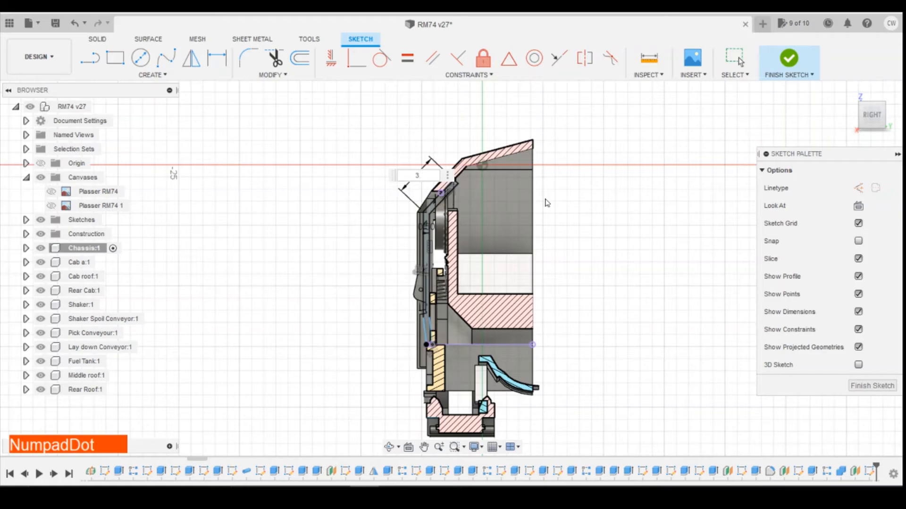
type("6")
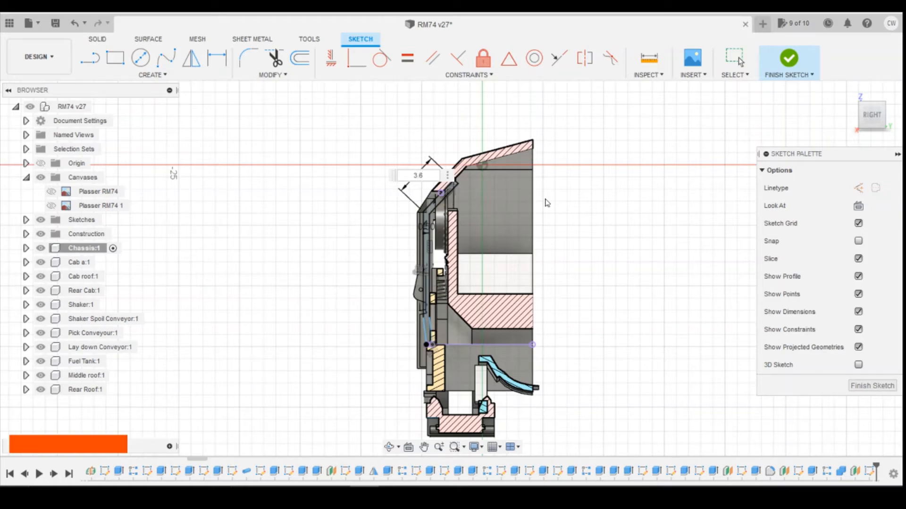
key("Return")
scroll(431, 307, "up", 8)
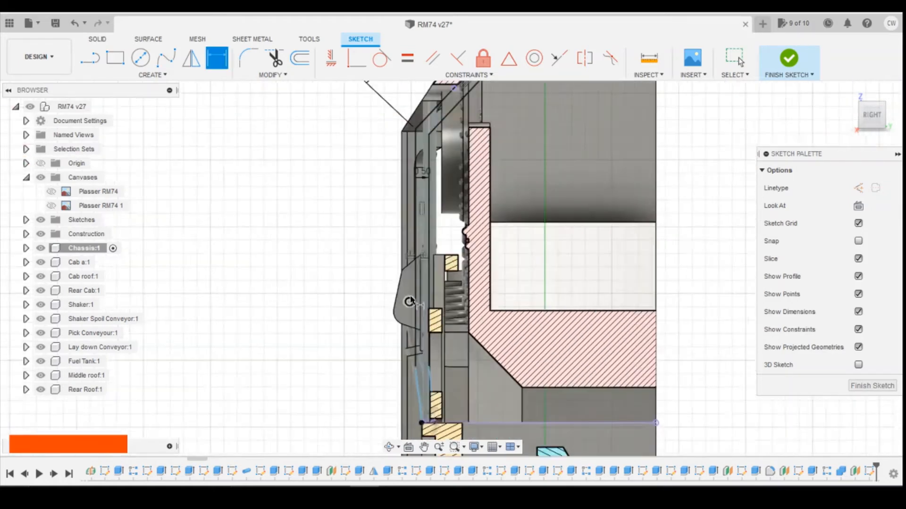
scroll(451, 316, "up", 4)
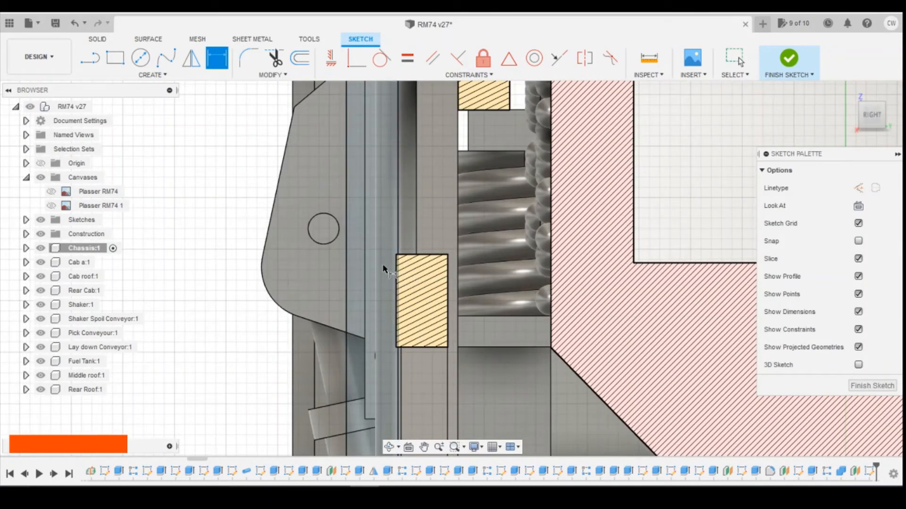
scroll(387, 268, "down", 2)
scroll(401, 166, "down", 5)
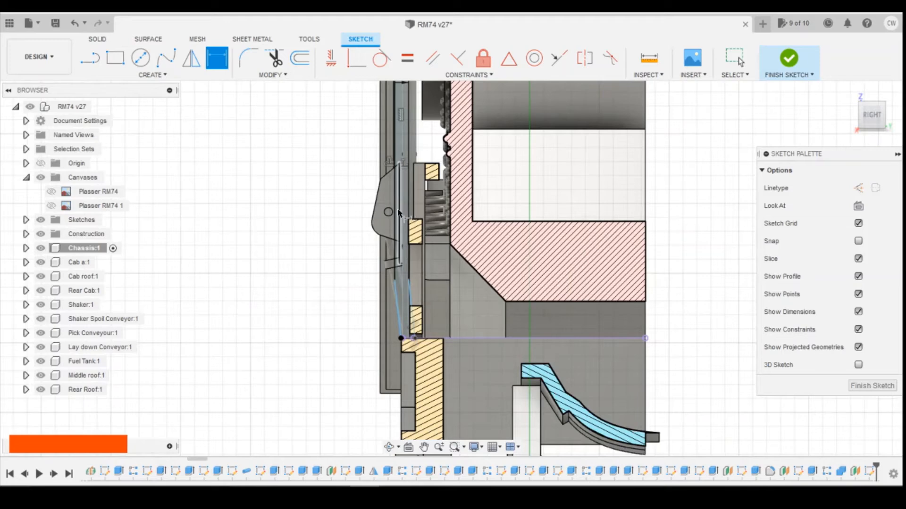
Dimension the post's outer vertical line at 8.7 mm to fix the height of the lower bend.
left_click(400, 153)
left_click(361, 144)
scroll(388, 255, "up", 4)
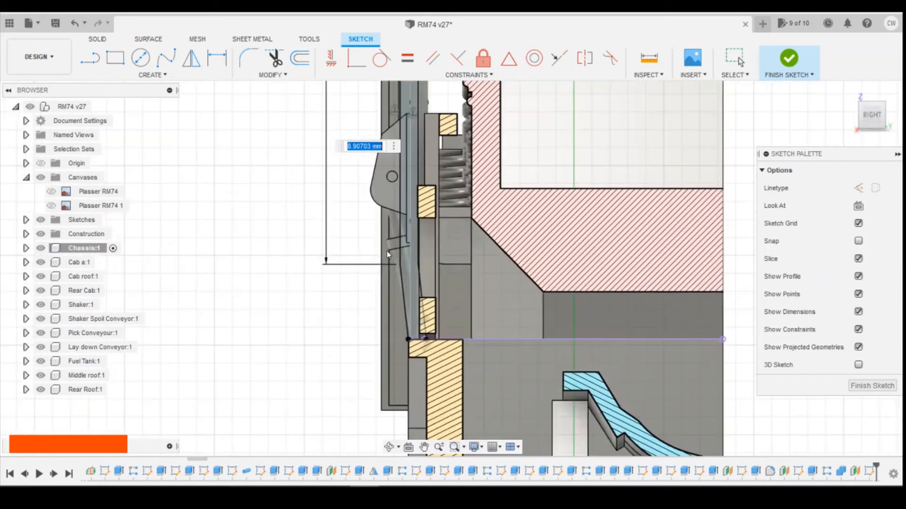
type(".7")
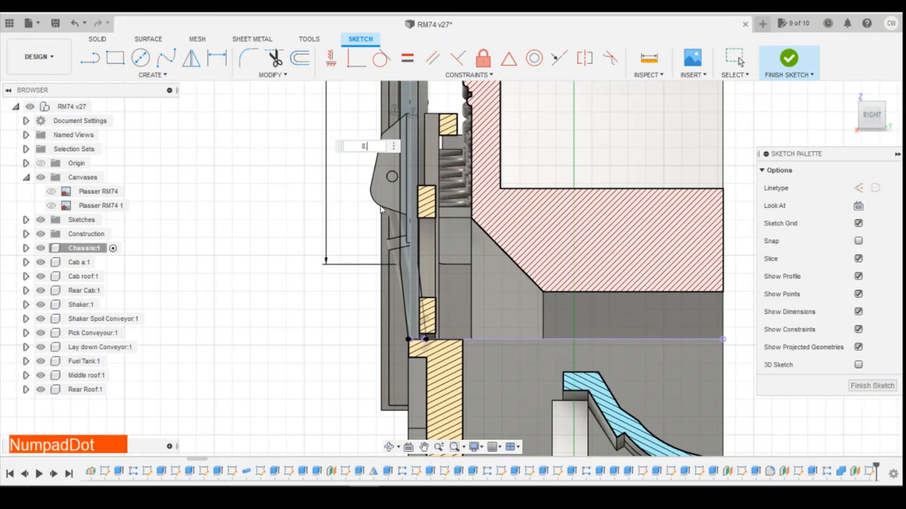
key("Return")
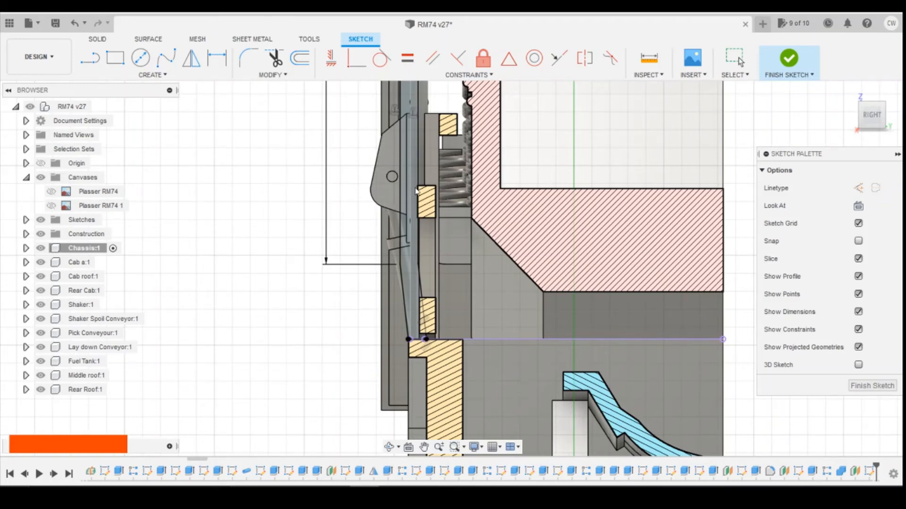
Inspect the lower bend against the chassis blocks and set the post's outer vertical line length to 8.5 mm.
scroll(525, 229, "down", 7)
key("d")
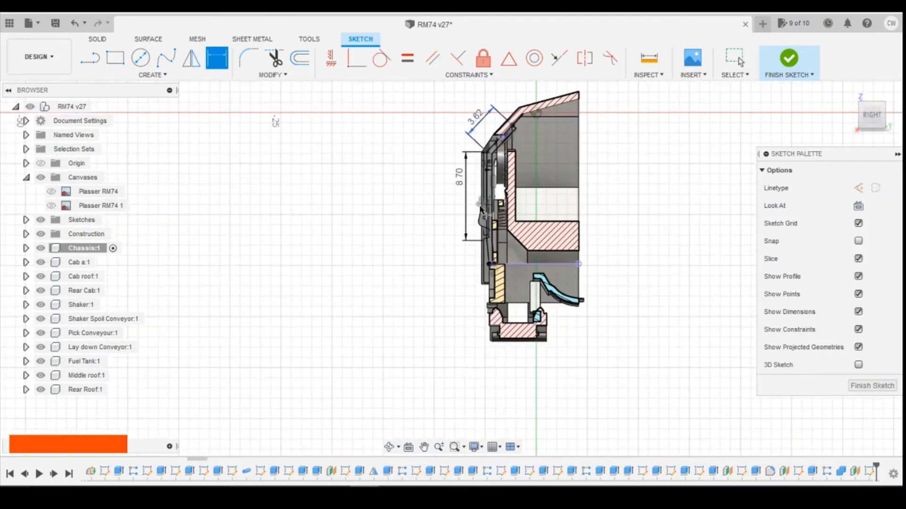
scroll(486, 219, "up", 10)
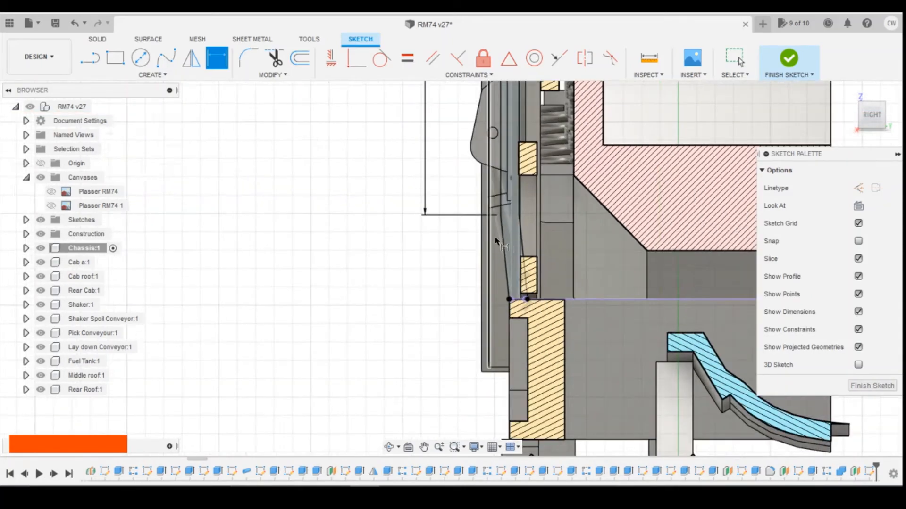
scroll(493, 240, "down", 5)
scroll(436, 216, "up", 3)
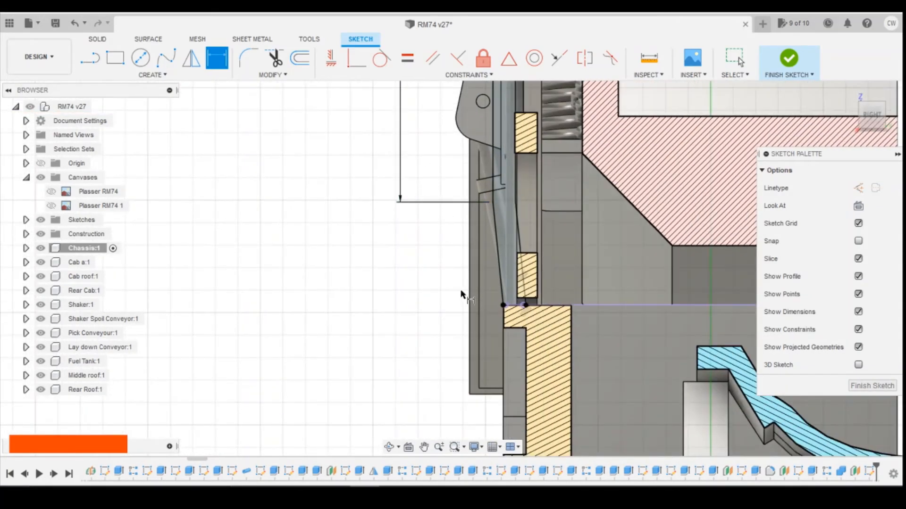
scroll(443, 264, "down", 5)
left_click(426, 118)
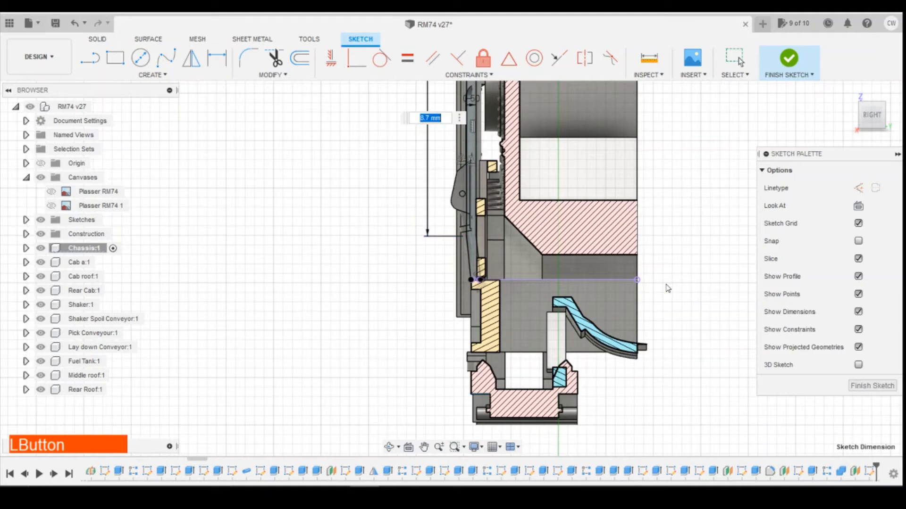
type("8")
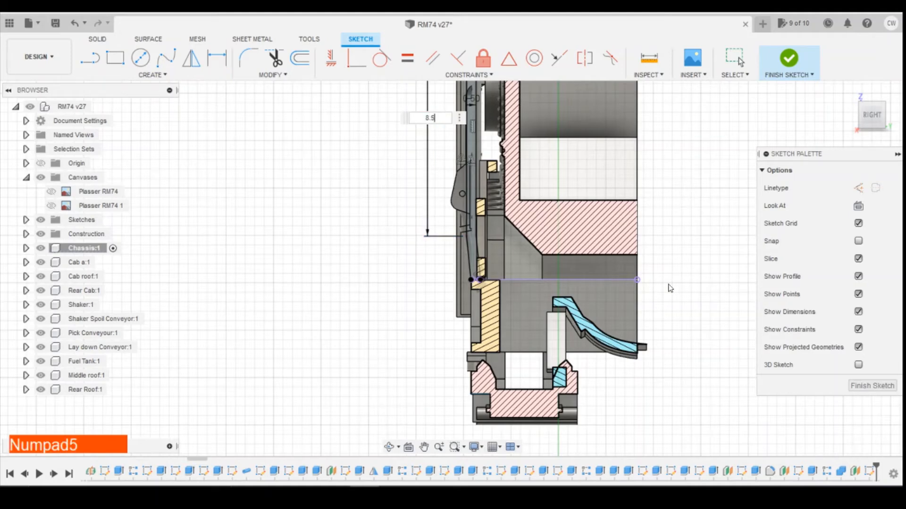
type(".5")
key("Return")
Reduce the outer vertical line's length to 8.2 mm and inspect the post near the lower chassis block.
left_click(425, 122)
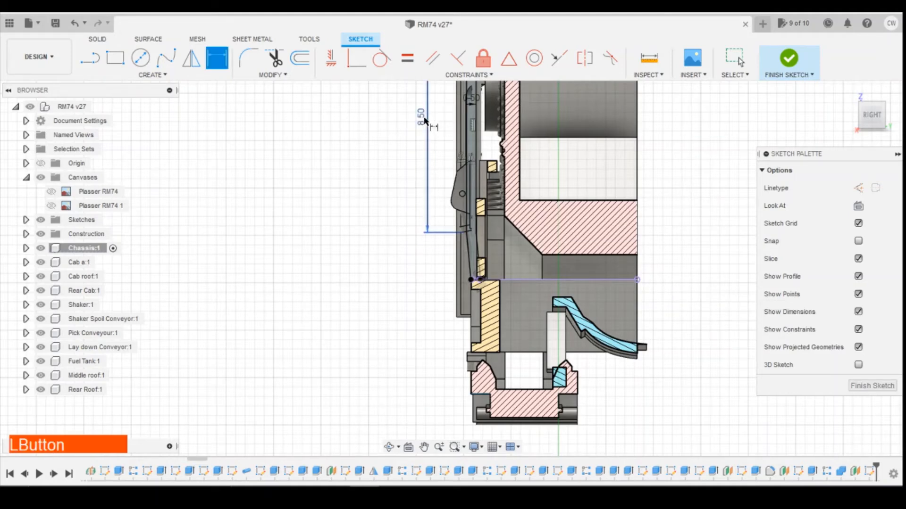
double_click(420, 117)
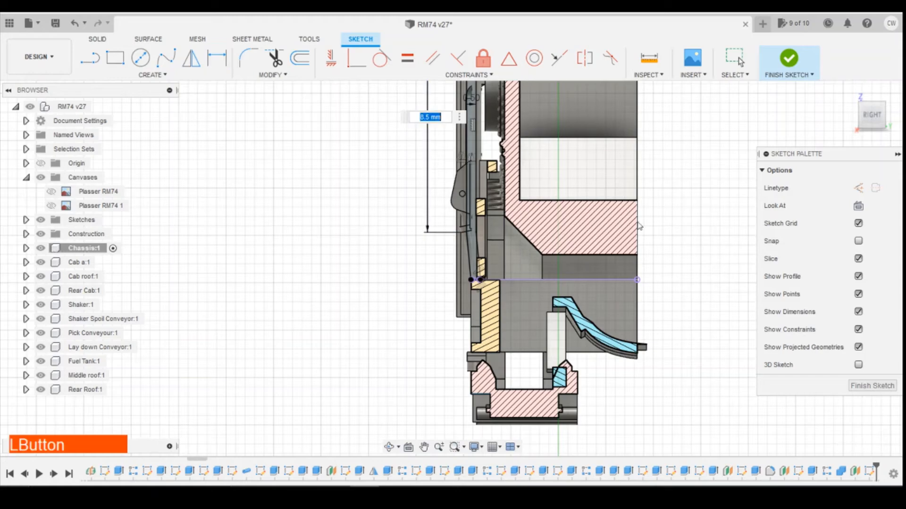
type("8")
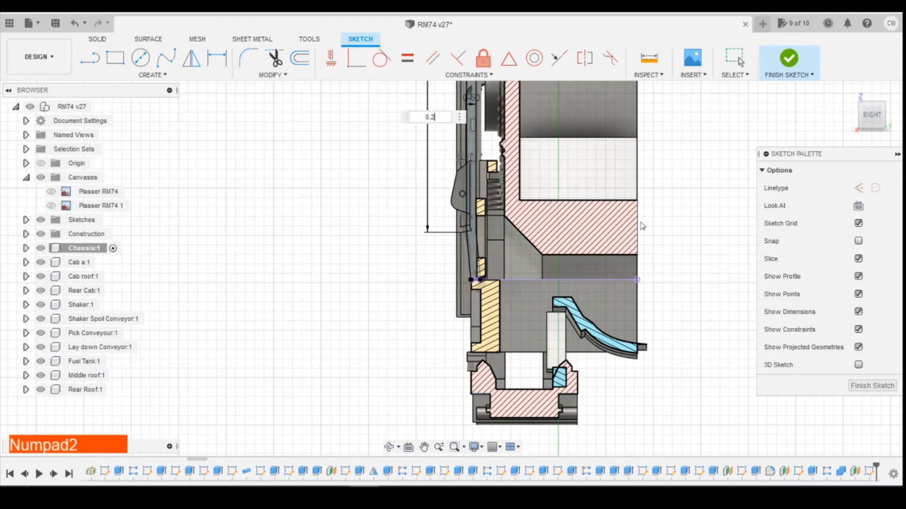
type(".2")
key("Return")
scroll(542, 241, "up", 5)
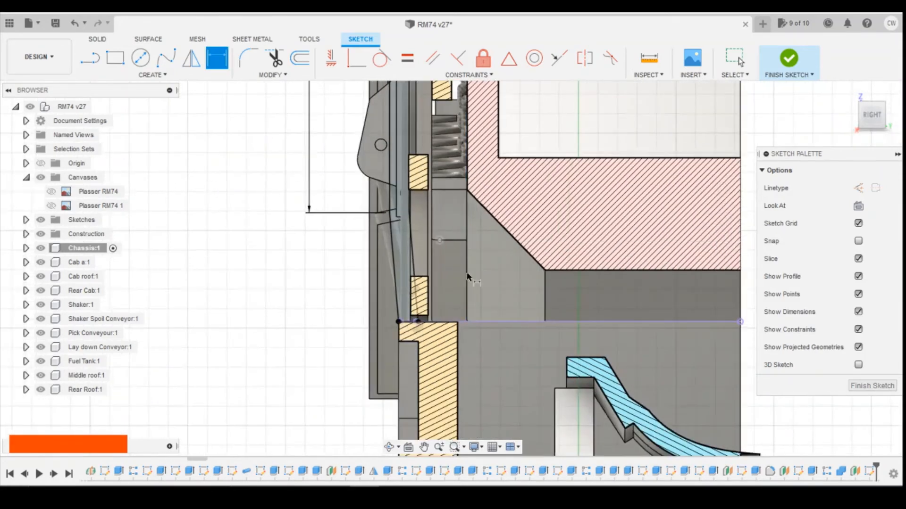
Set the outer vertical line's length to 8 mm and check the post's clearance to the hatched chassis blocks.
scroll(467, 276, "down", 3)
left_click(364, 112)
left_click(371, 115)
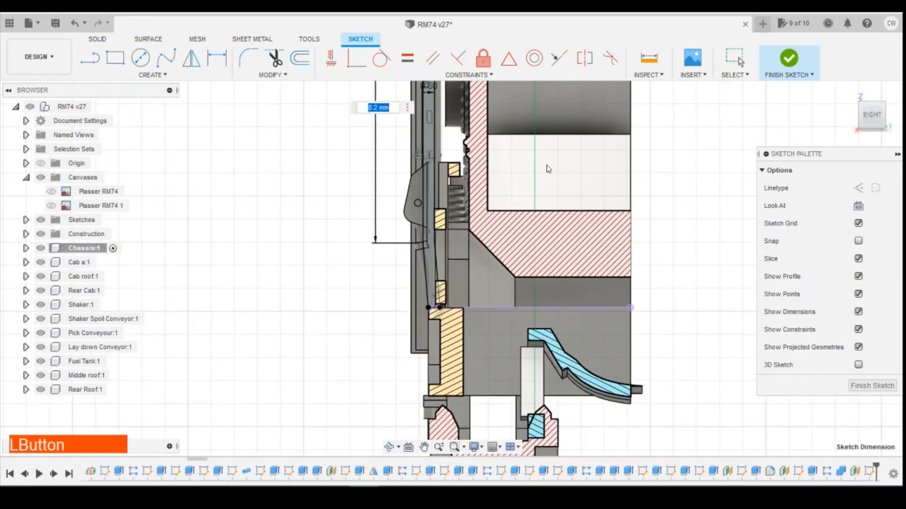
key("Return")
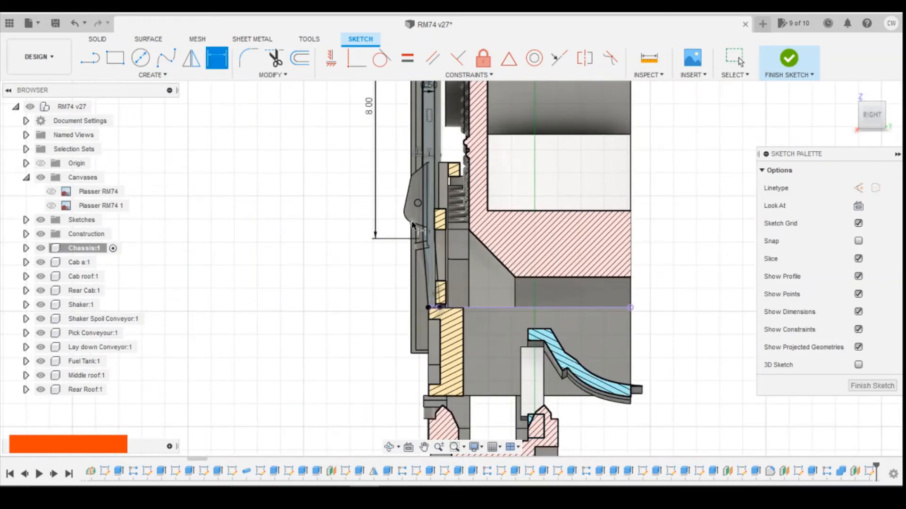
scroll(412, 233, "up", 5)
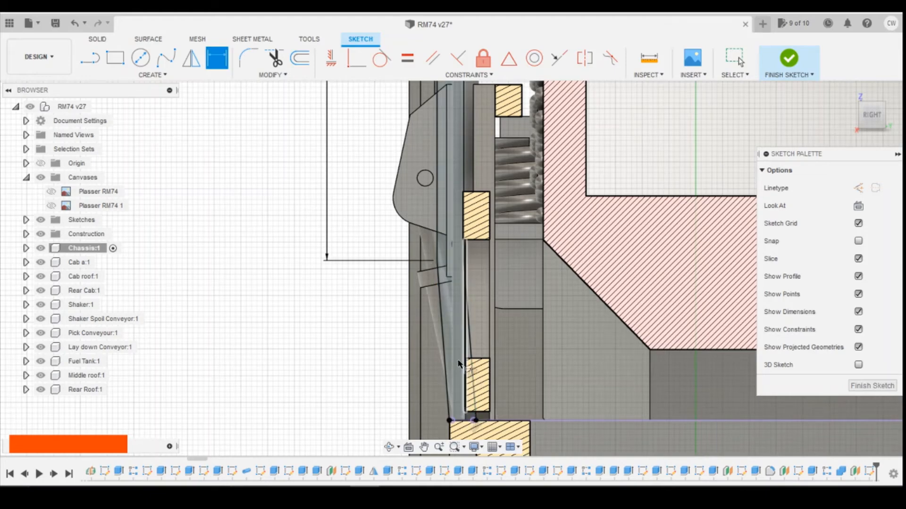
scroll(481, 307, "down", 5)
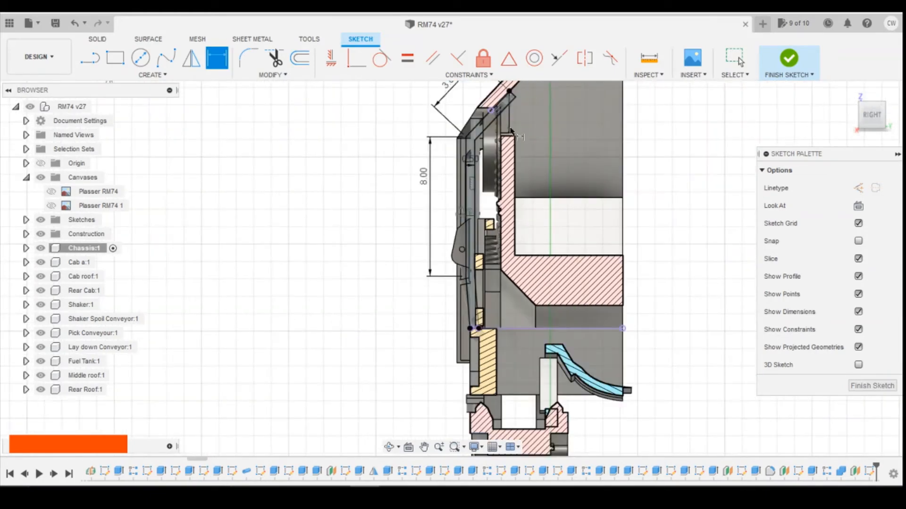
key("Escape")
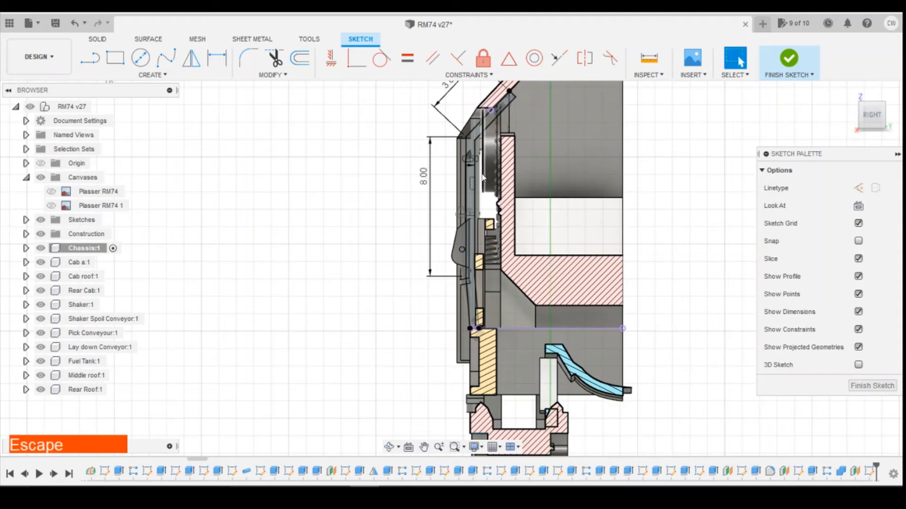
Extrude the bent post profile by -0.8 mm, joining it to the chassis.
left_click(468, 179)
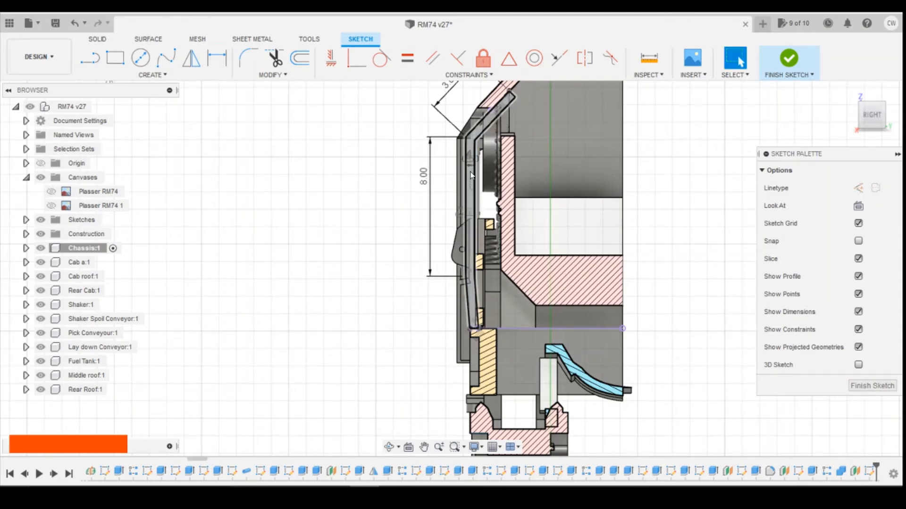
left_click(470, 174)
right_click(471, 175)
left_click(472, 223)
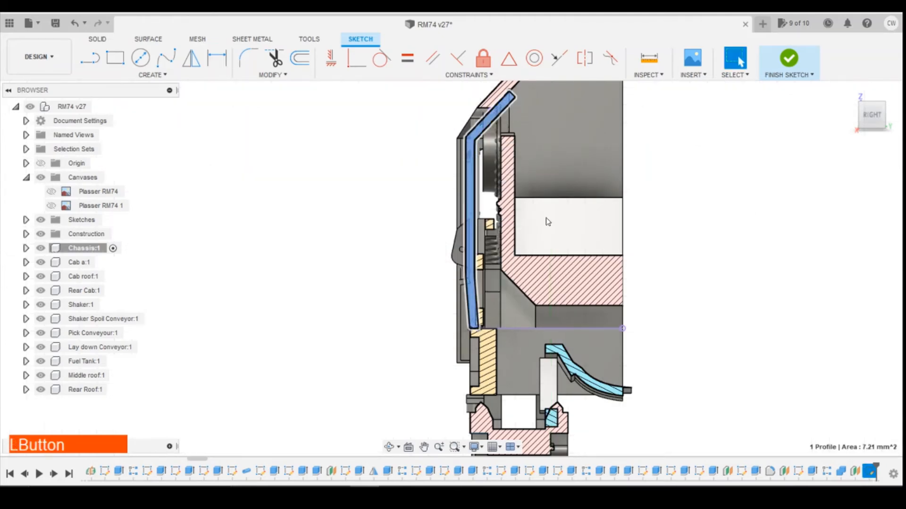
left_click(853, 118)
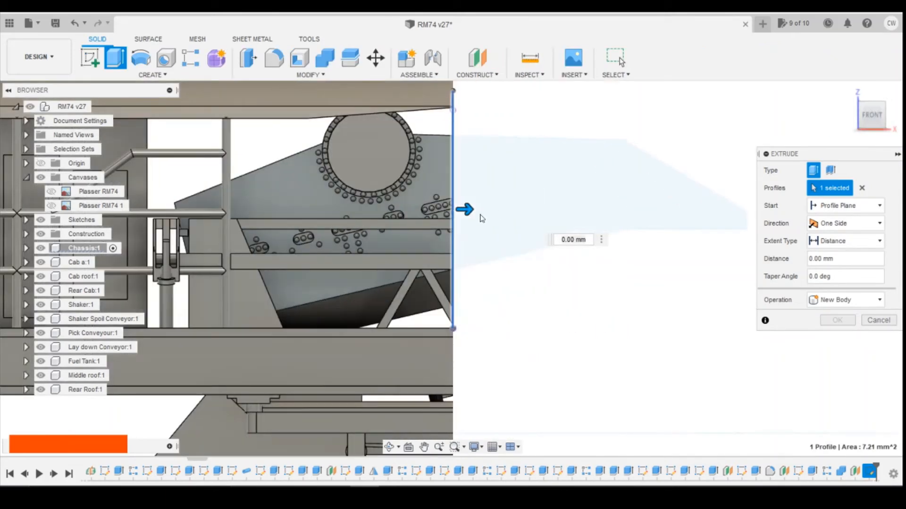
left_click_drag(468, 209, 423, 210)
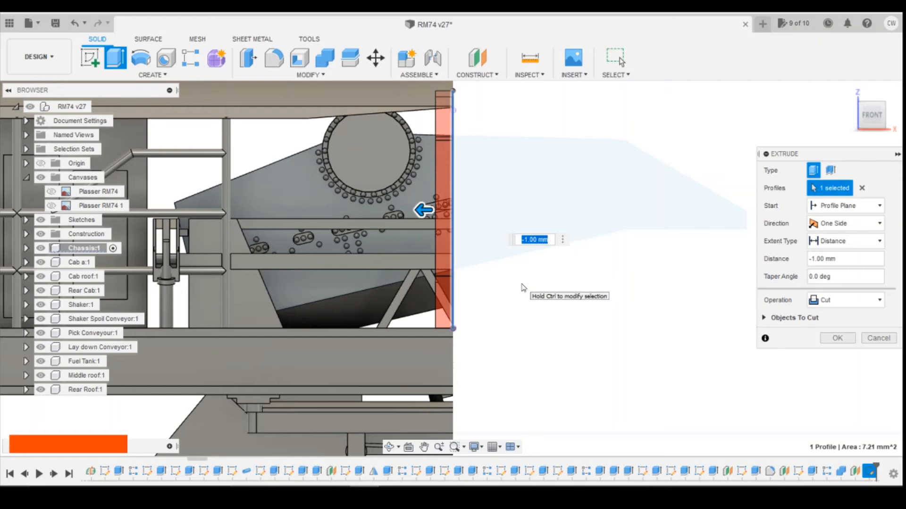
type("-0.8")
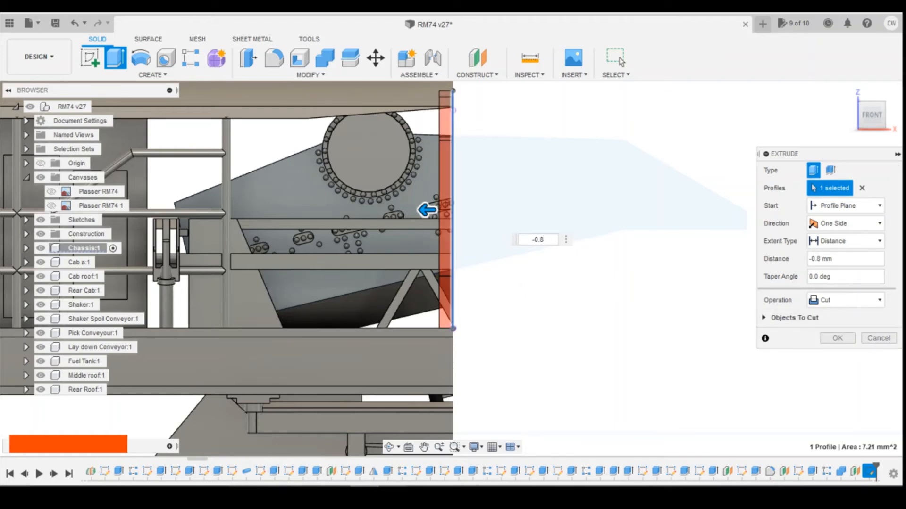
left_click(844, 300)
left_click(830, 315)
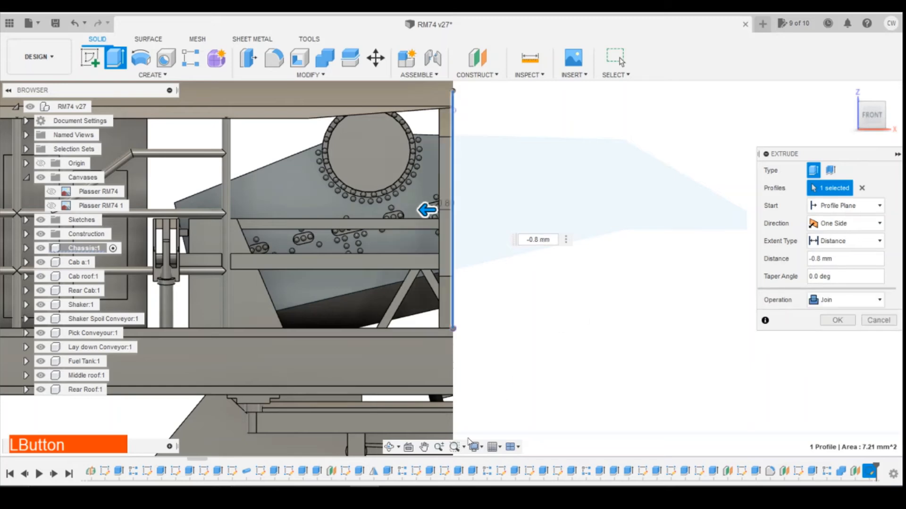
left_click(837, 320)
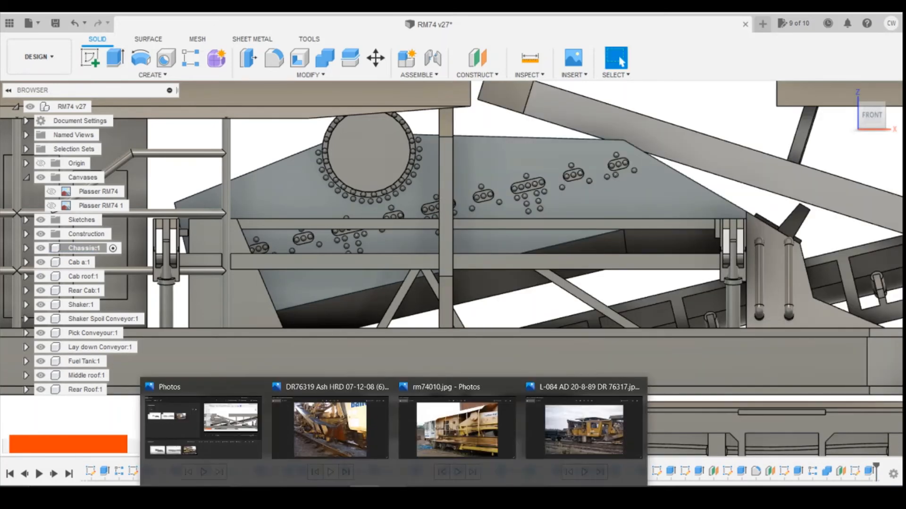
Compare the post's width with the rm74010.jpg reference photo and change its extrusion distance to -0.7 mm.
left_click(408, 484)
left_click(494, 428)
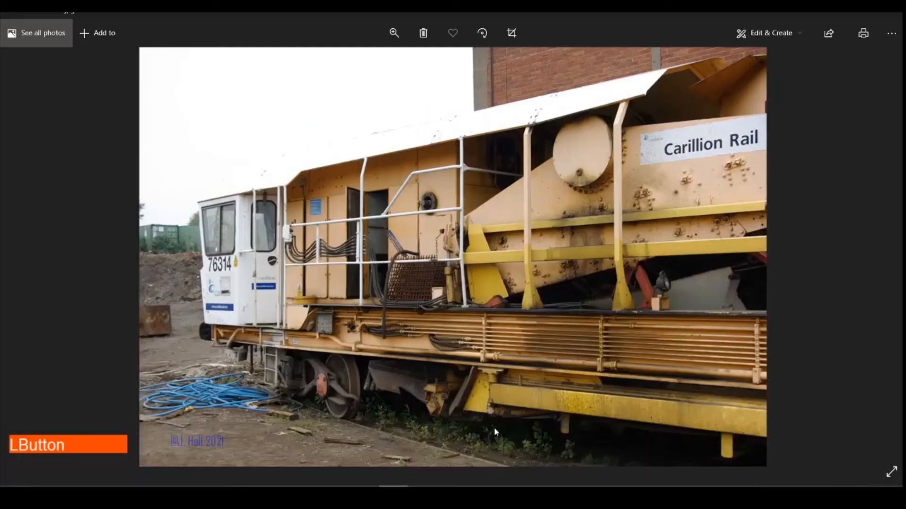
left_click(392, 485)
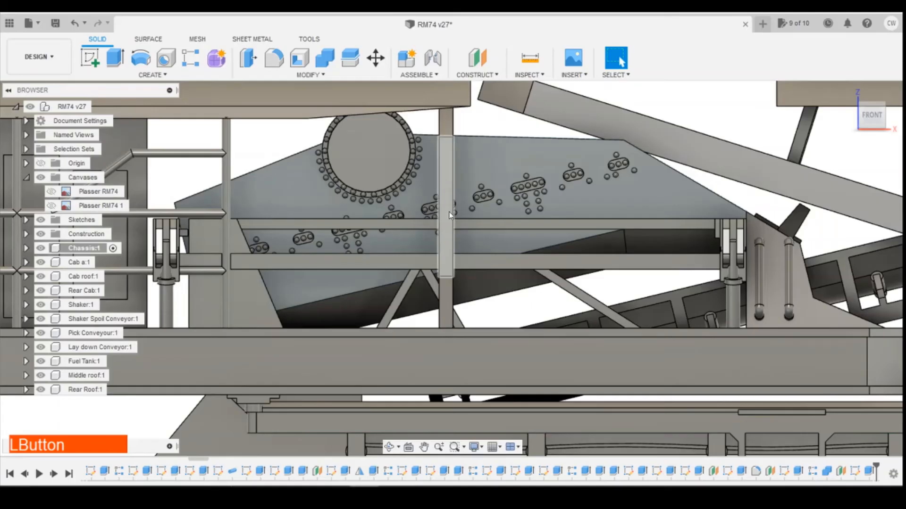
right_click(868, 472)
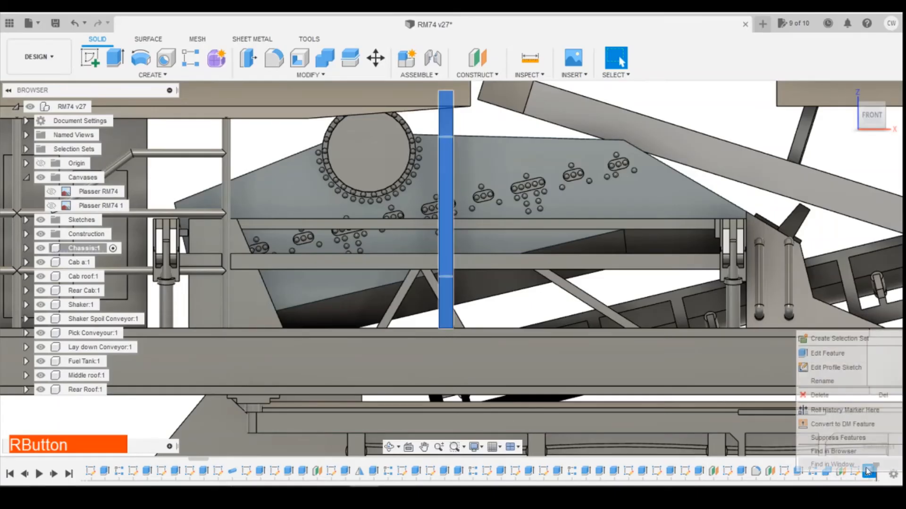
left_click(844, 354)
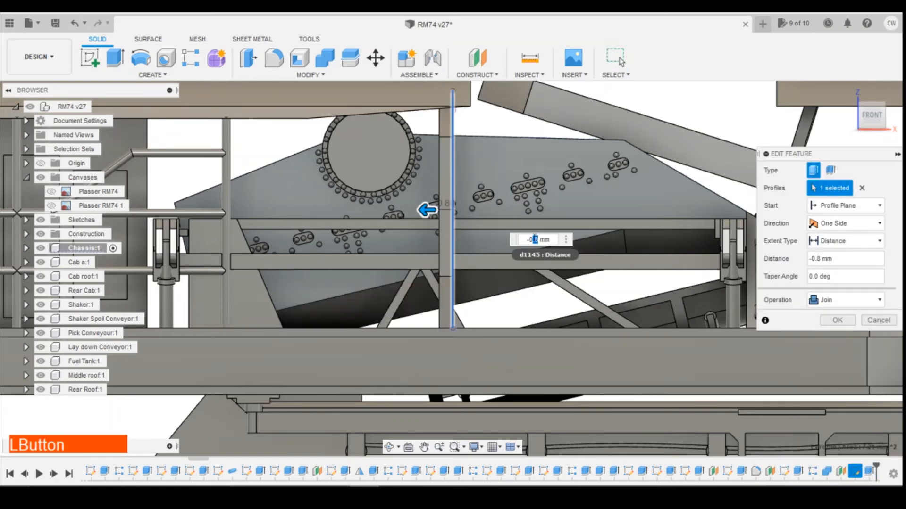
type("7")
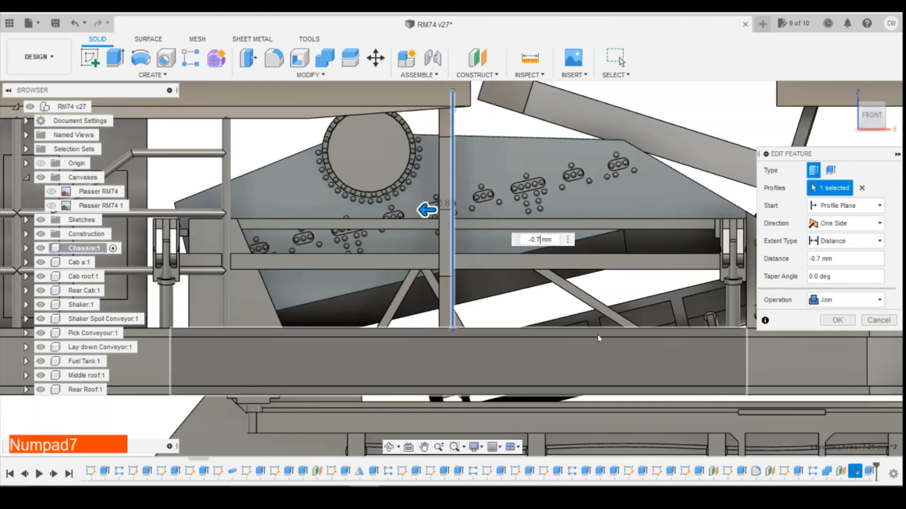
left_click(832, 322)
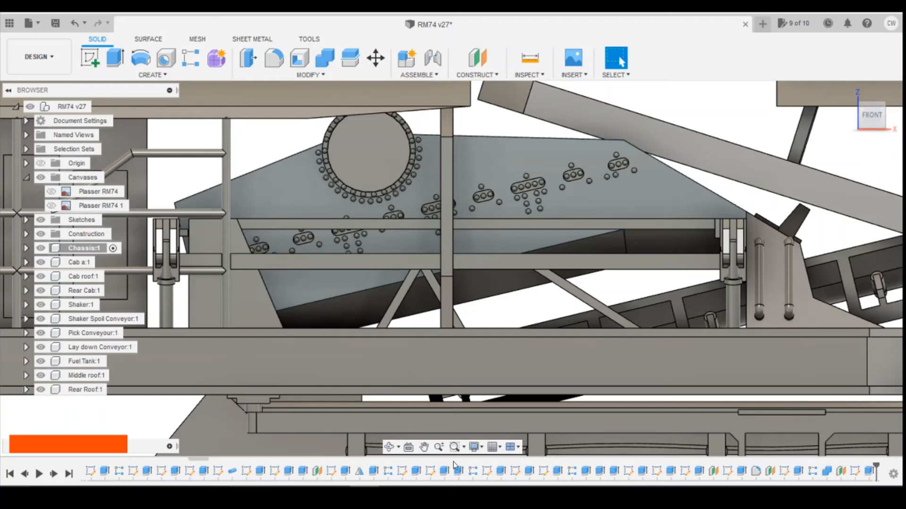
Switch to the Photos windows and examine how the roof posts are arranged along the real machines, returning to the model.
left_click(515, 441)
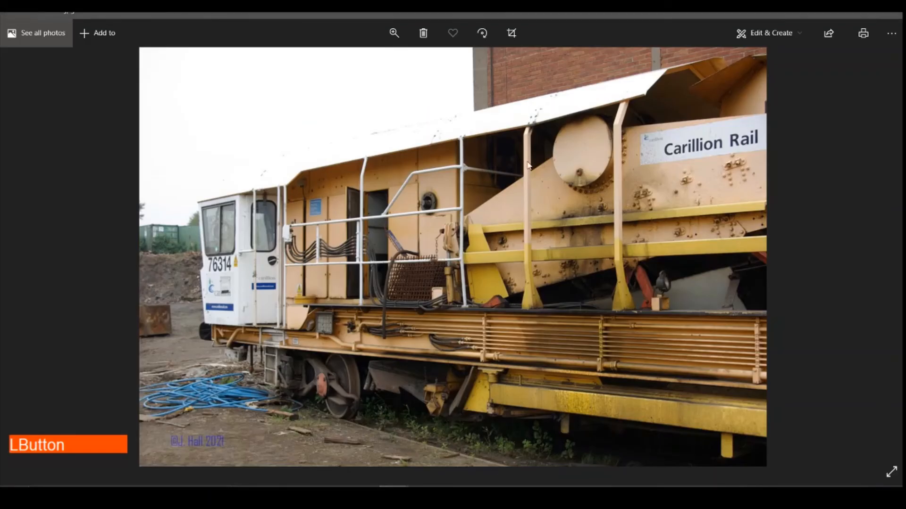
left_click(422, 498)
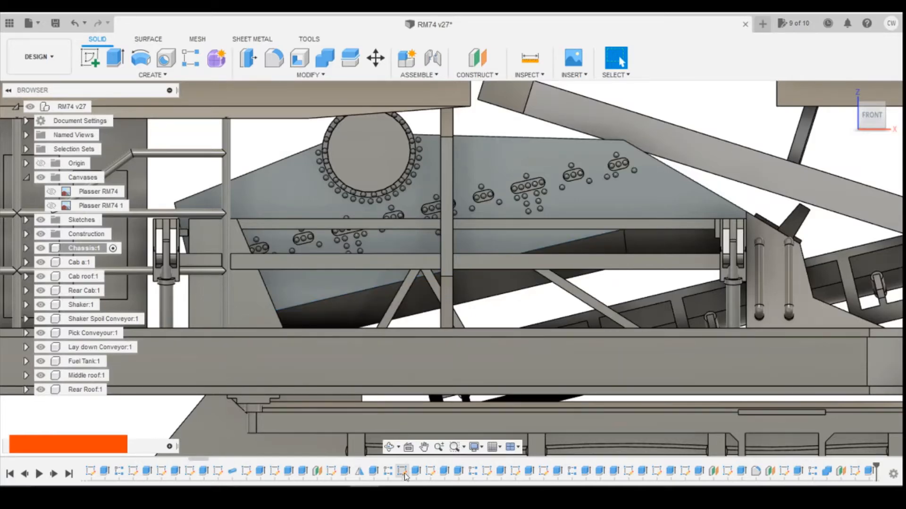
mouse_move(422, 498)
left_click(504, 417)
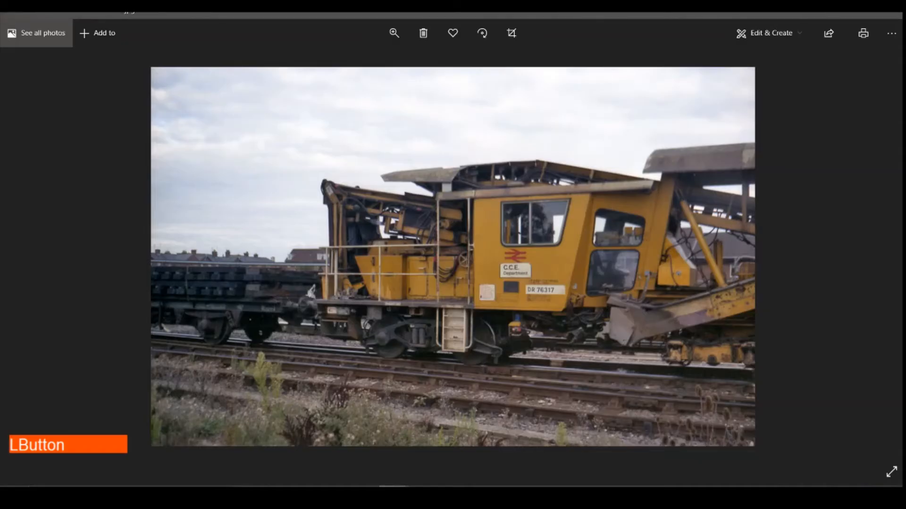
mouse_move(394, 498)
left_click(459, 444)
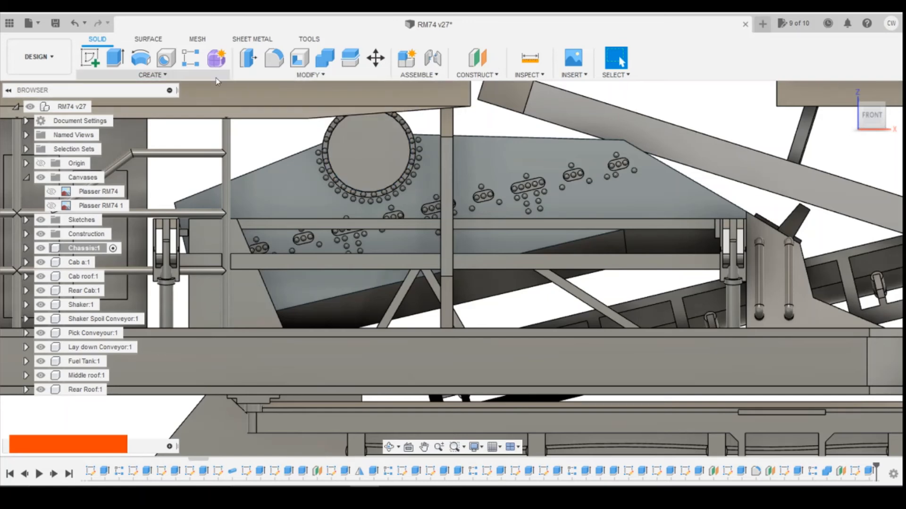
Set up a rectangular pattern of the roof post along the chassis's top edge with quantity 2 and distance -8 mm.
left_click(191, 58)
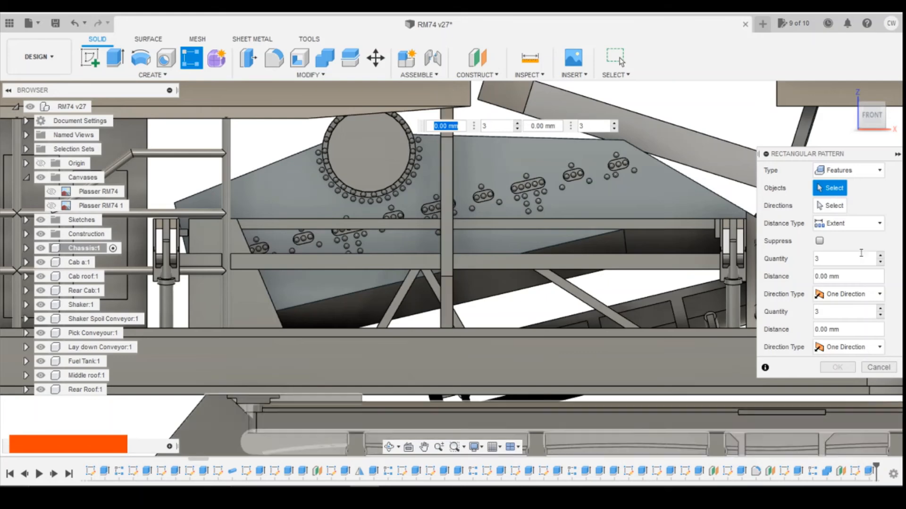
left_click(869, 470)
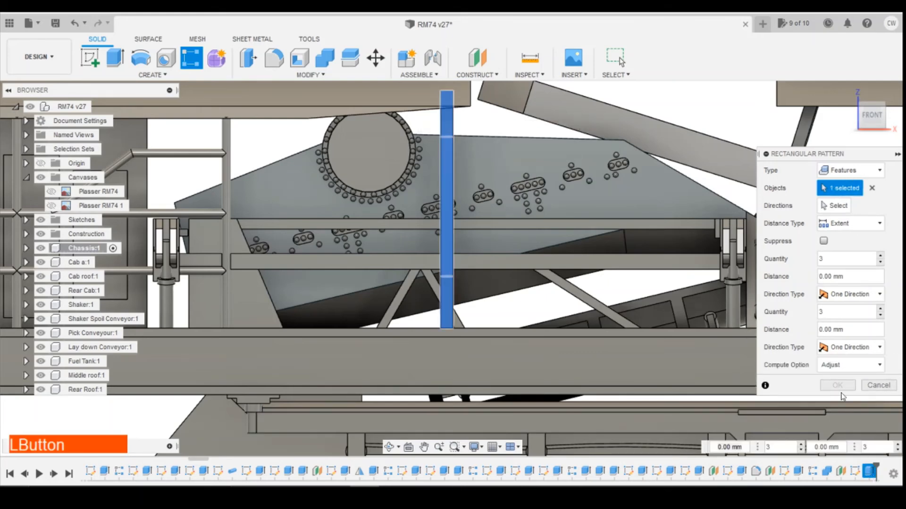
left_click(838, 206)
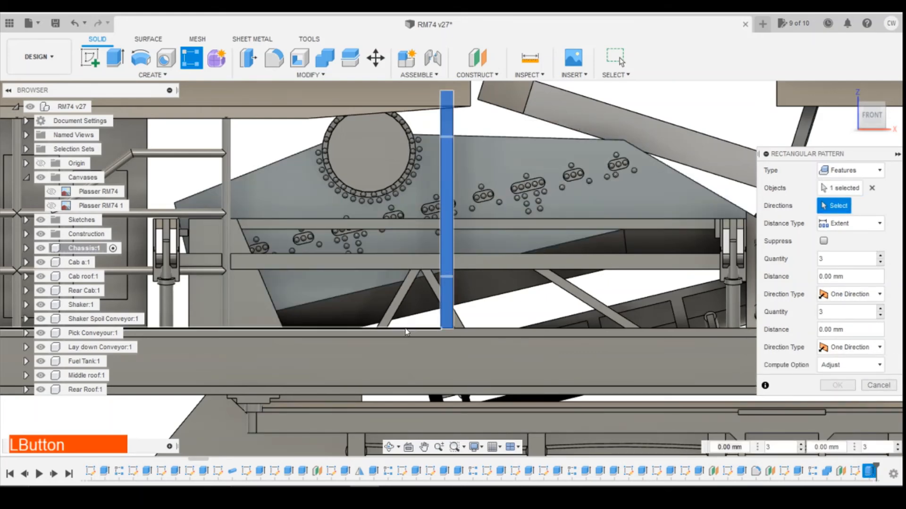
left_click(425, 326)
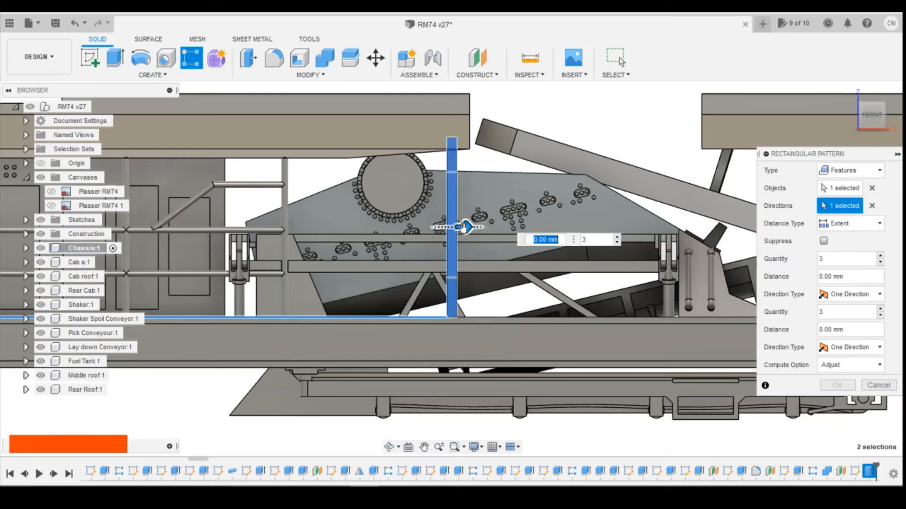
left_click_drag(462, 217, 362, 220)
left_click(517, 260)
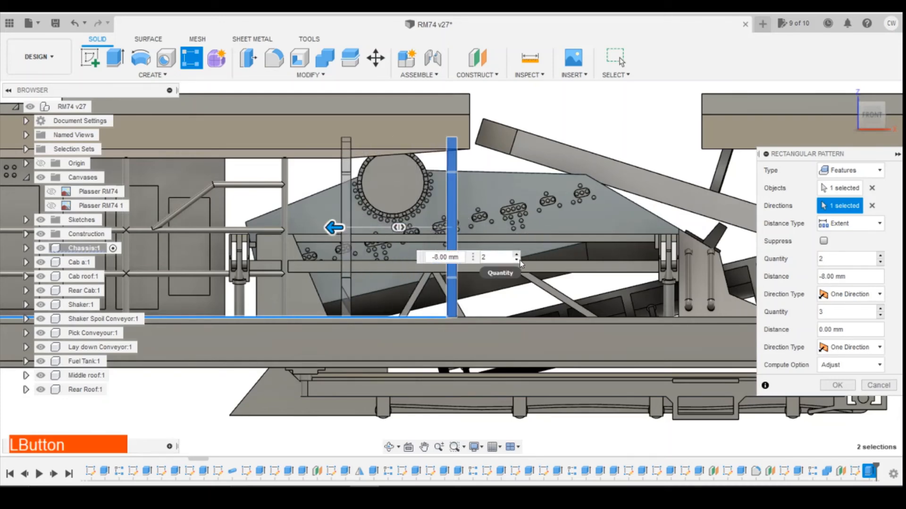
Compare the post spacing with the rm74010.jpg reference photo and change the pattern distance to -8.5 mm.
left_click(394, 494)
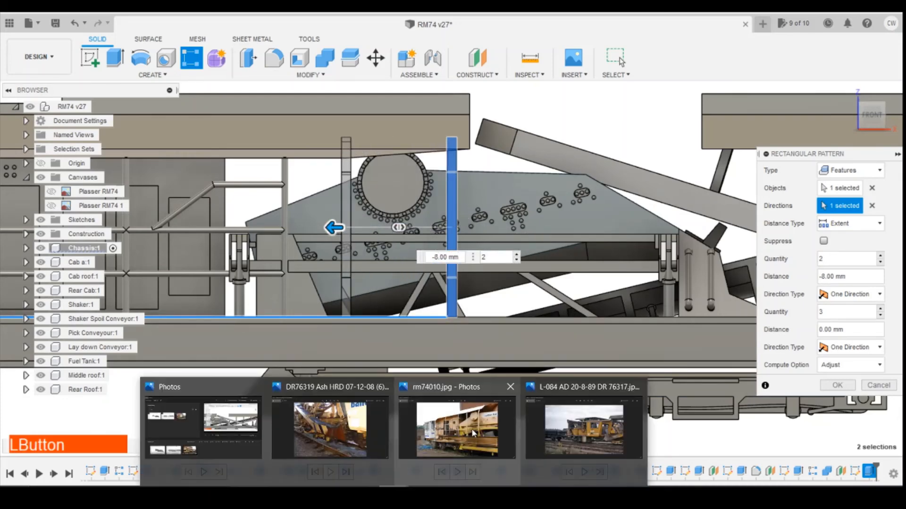
left_click(461, 431)
left_click(366, 495)
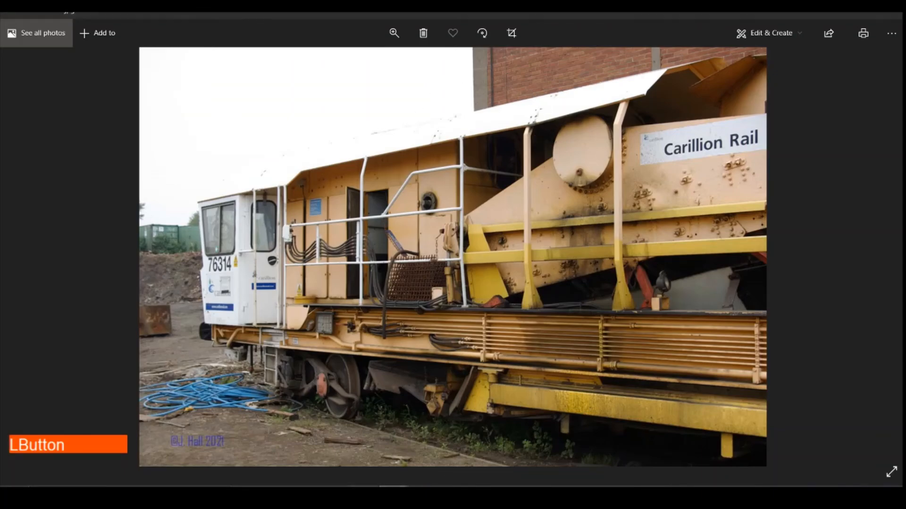
scroll(350, 165, "up", 3)
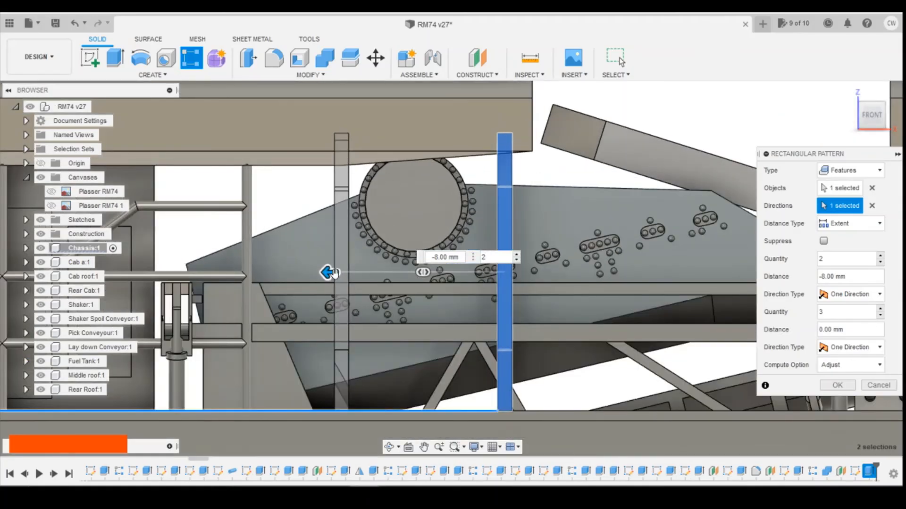
left_click_drag(333, 273, 326, 273)
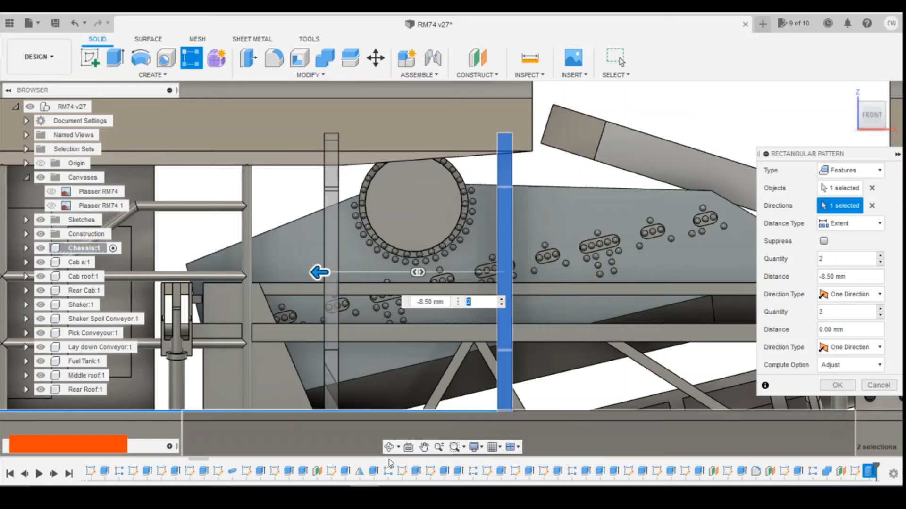
Recheck the patterned post's position against the rm74010.jpg photo and apply the rectangular pattern.
left_click(395, 495)
left_click(460, 444)
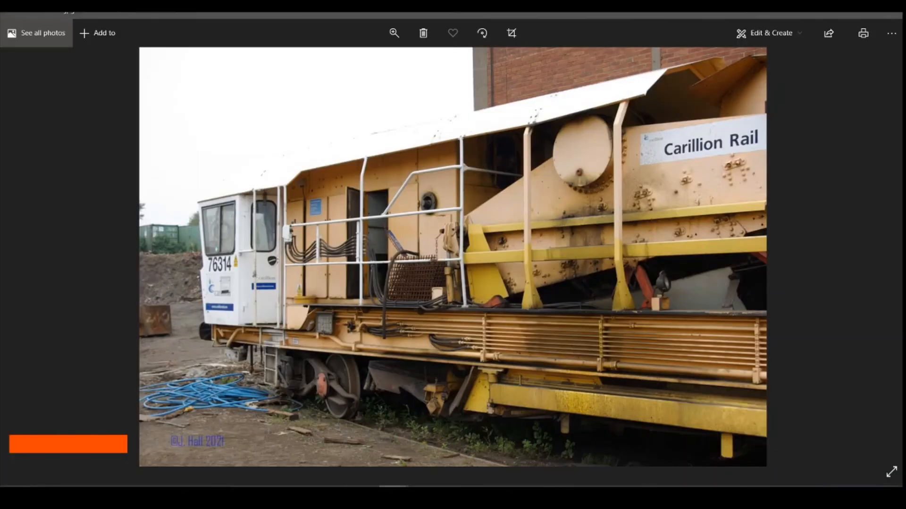
left_click(366, 494)
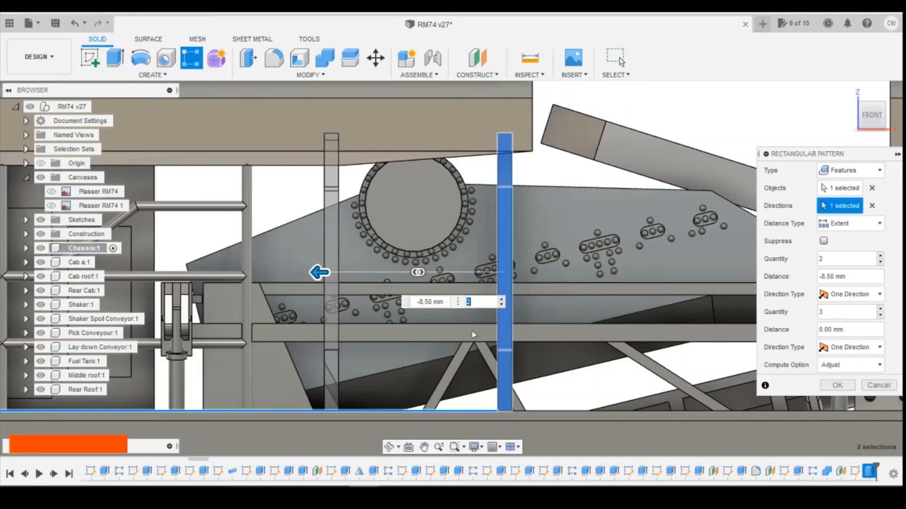
scroll(575, 325, "down", 1)
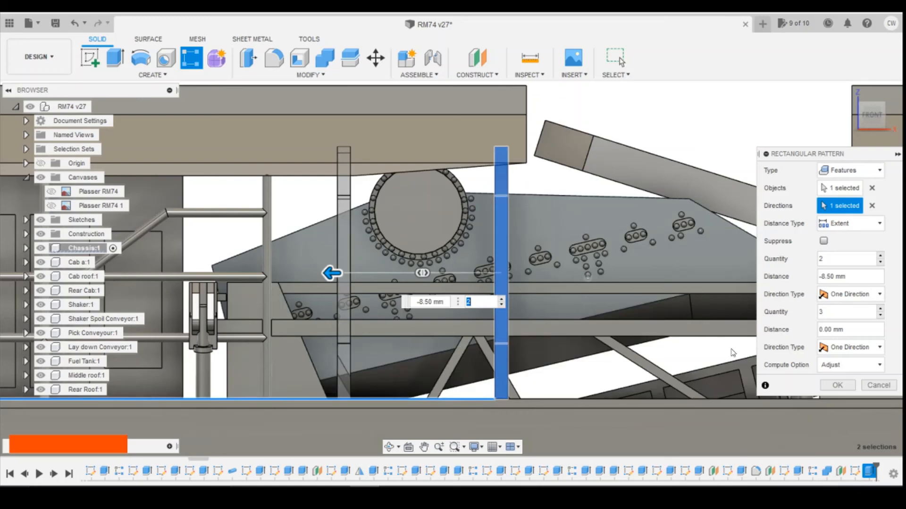
left_click(822, 387)
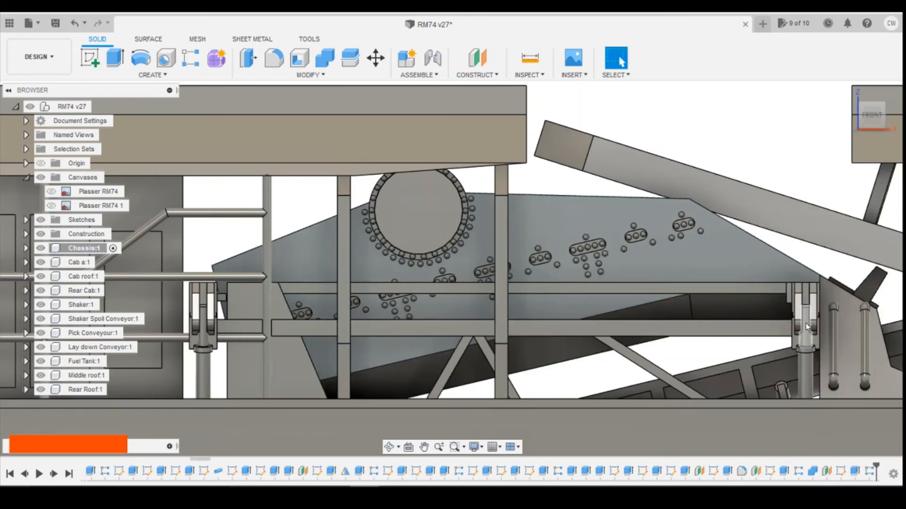
Examine from below how the bent tops of both posts meet the underside of the cab roof.
left_click_drag(877, 118, 849, 115)
scroll(403, 274, "up", 5)
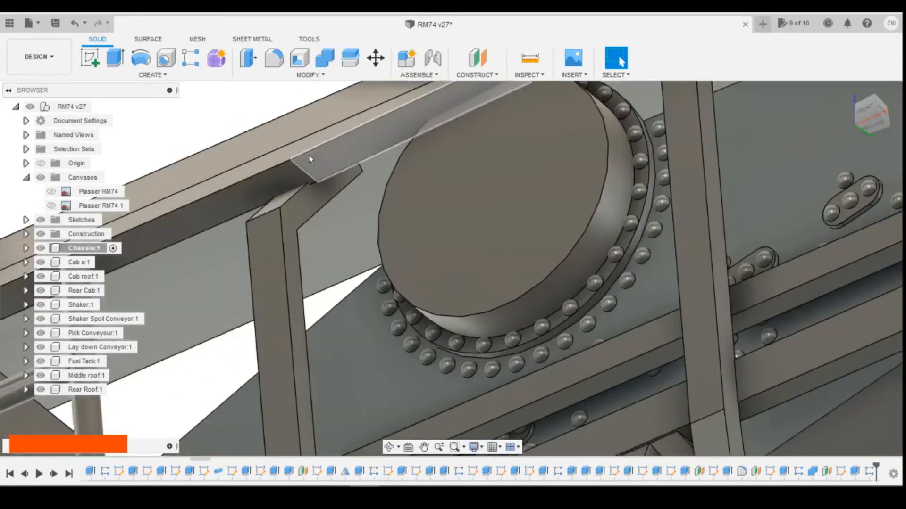
scroll(296, 195, "up", 2)
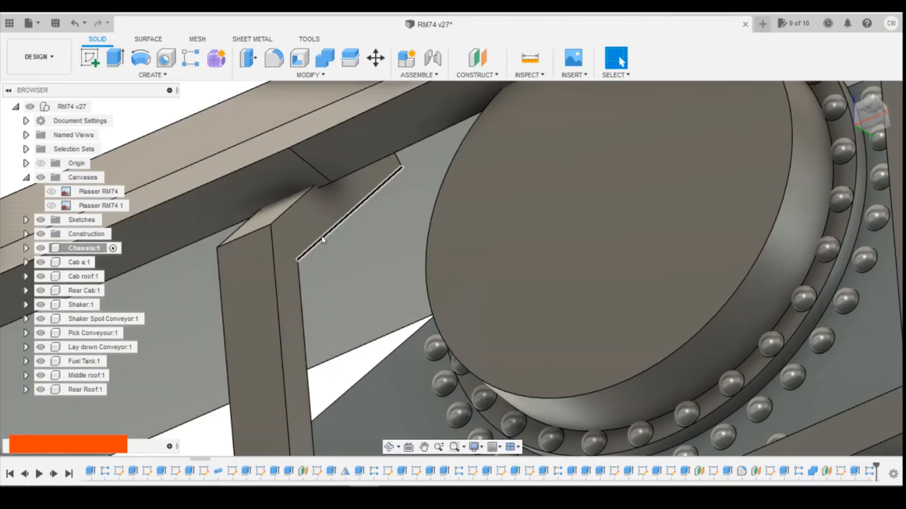
scroll(312, 239, "down", 2)
scroll(307, 226, "down", 5)
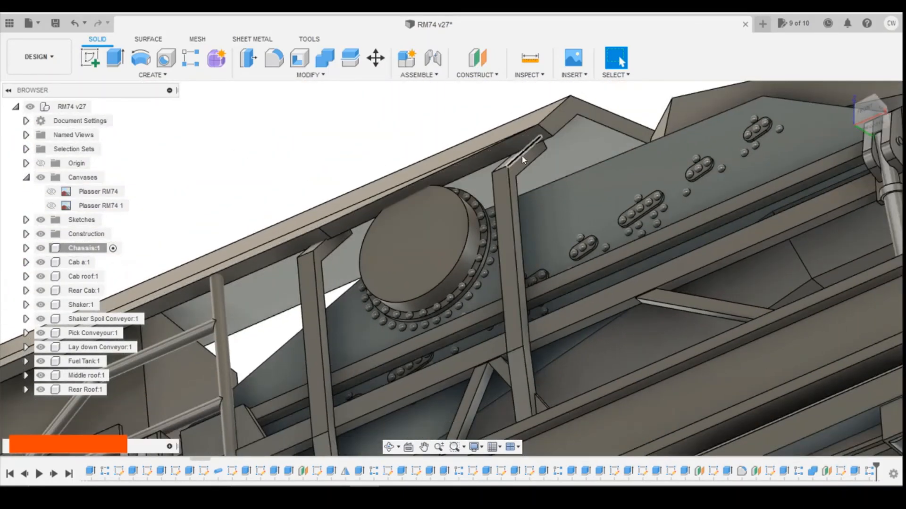
scroll(524, 157, "up", 2)
scroll(269, 262, "up", 2)
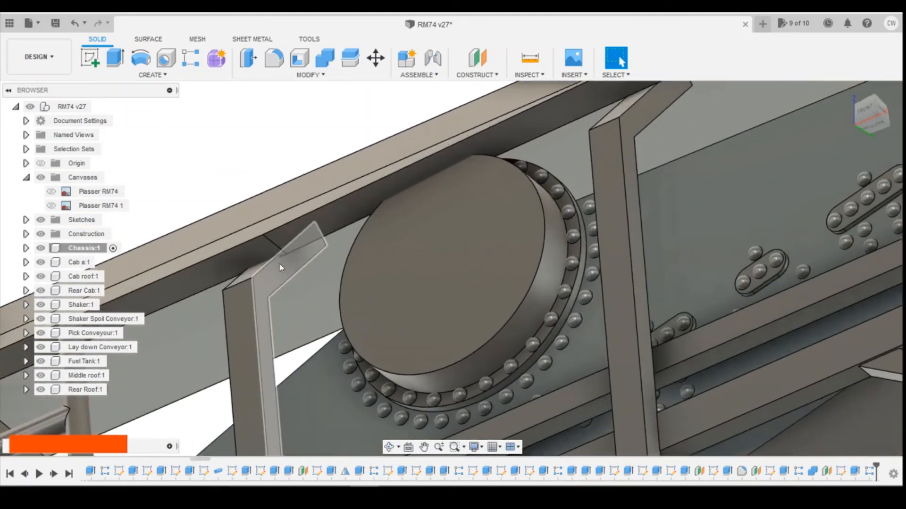
scroll(281, 268, "down", 1)
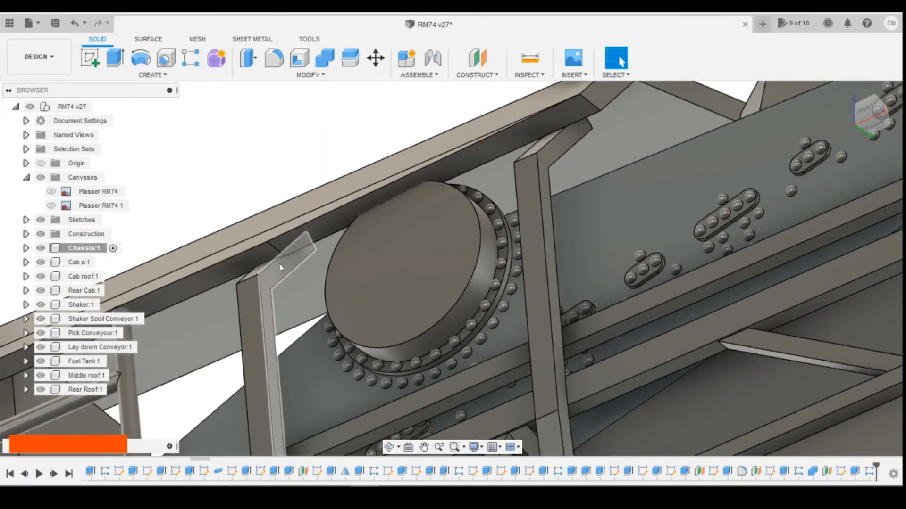
scroll(281, 268, "up", 2)
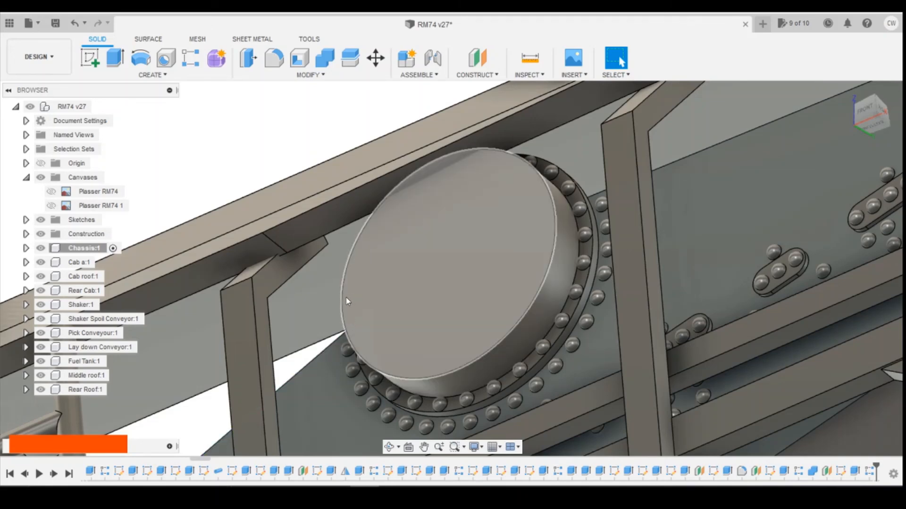
Start a sketch on the patterned post's side face and slice the view at the sketch plane.
left_click(91, 61)
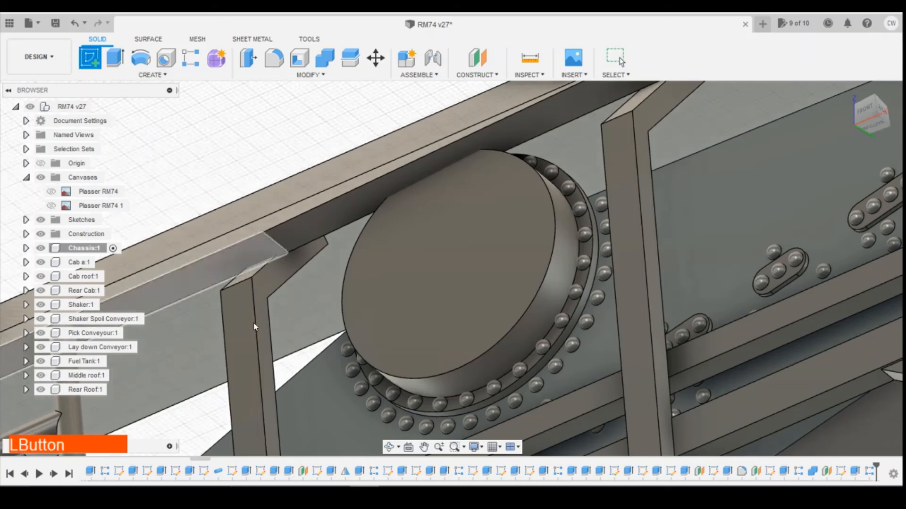
left_click(268, 284)
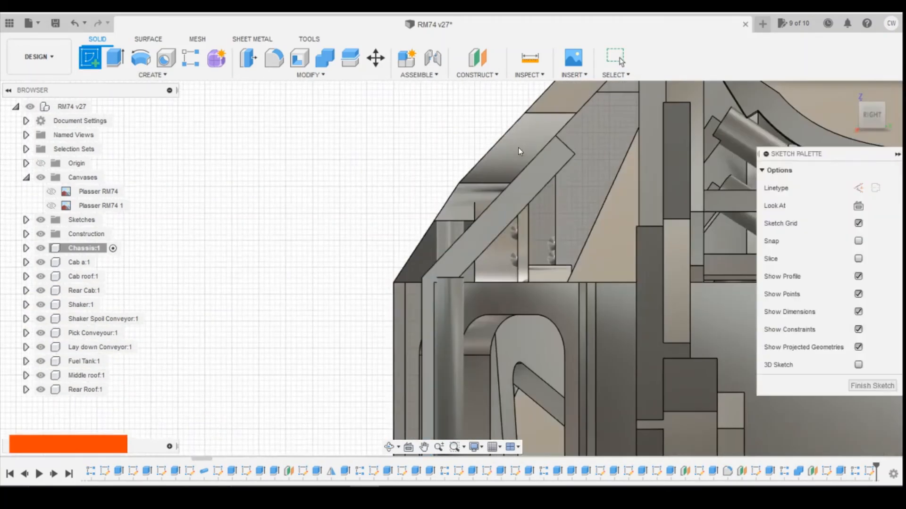
left_click(859, 259)
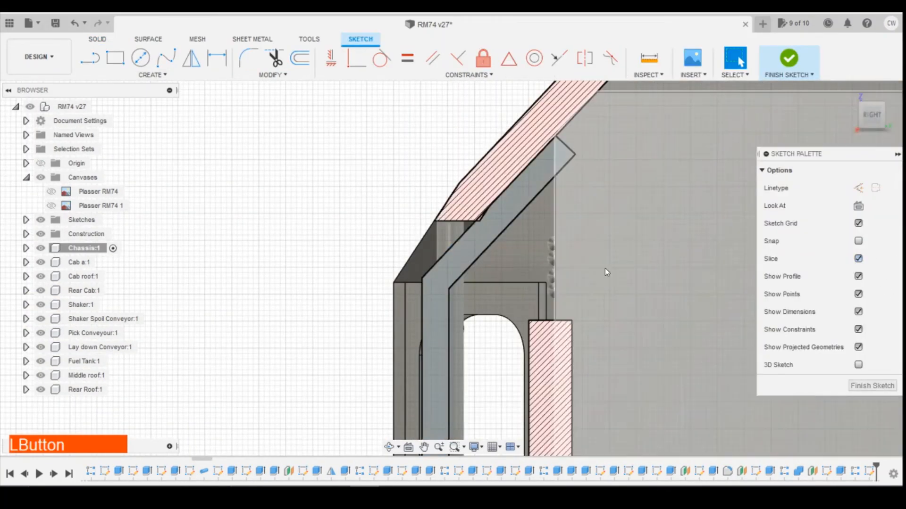
scroll(519, 206, "up", 3)
scroll(519, 205, "down", 3)
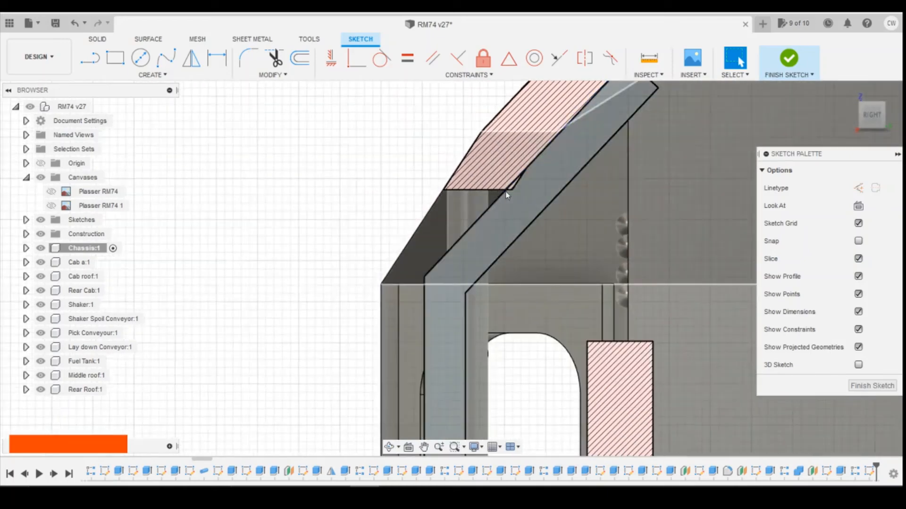
scroll(535, 191, "up", 2)
Project only the cab roof's lower horizontal edge into the post sketch.
key("p")
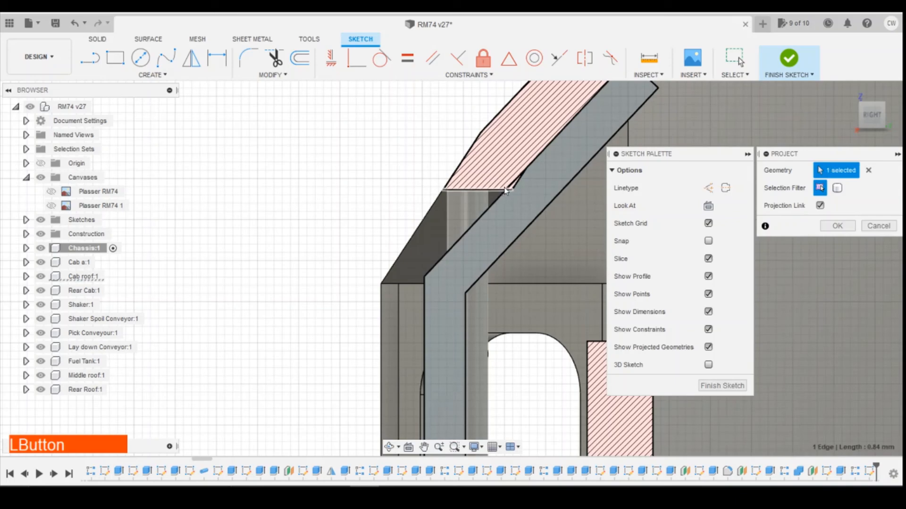
scroll(521, 189, "up", 5)
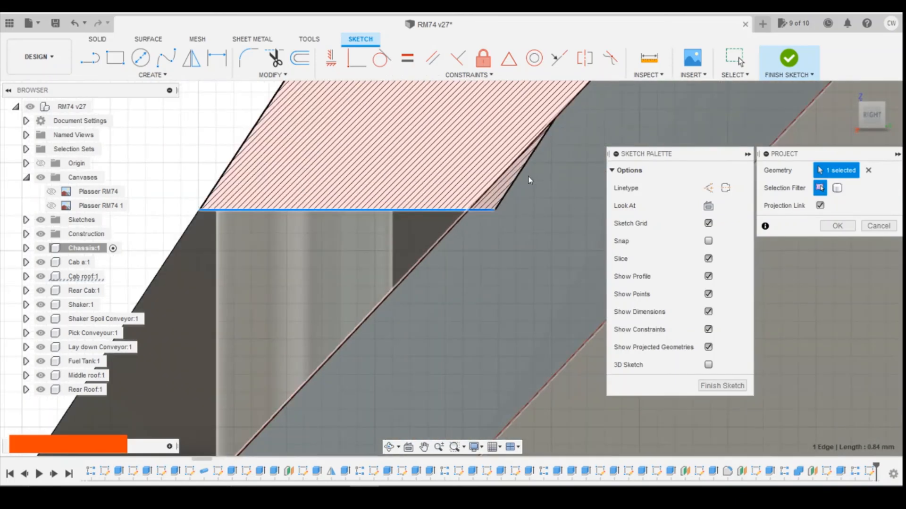
left_click(507, 192)
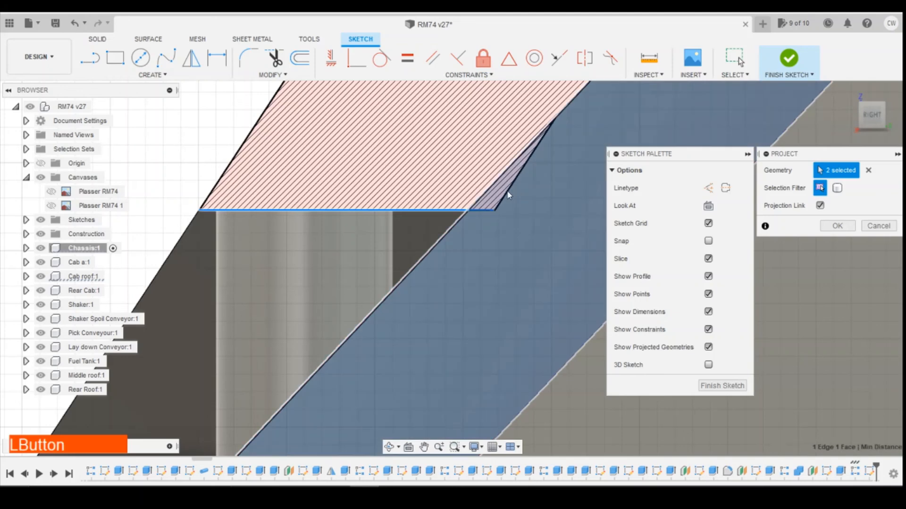
left_click(482, 246)
scroll(514, 280, "down", 3)
scroll(509, 194, "up", 4)
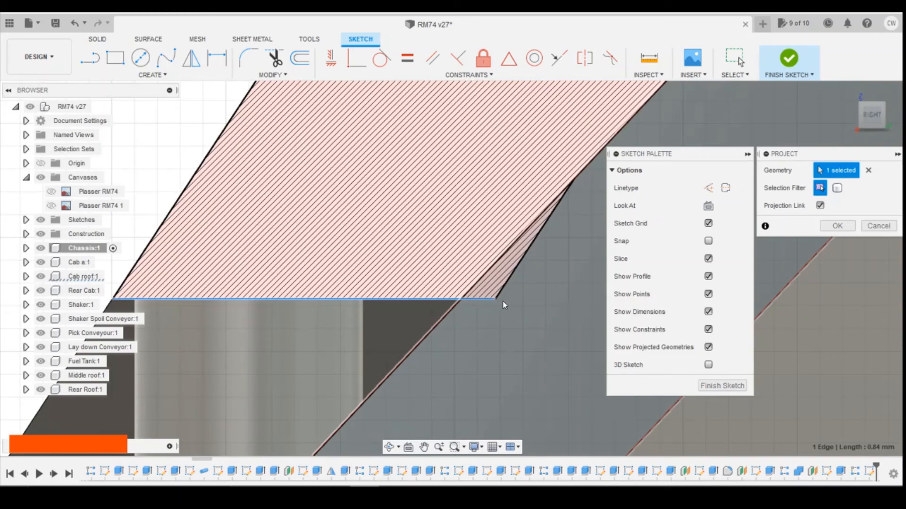
left_click(505, 285)
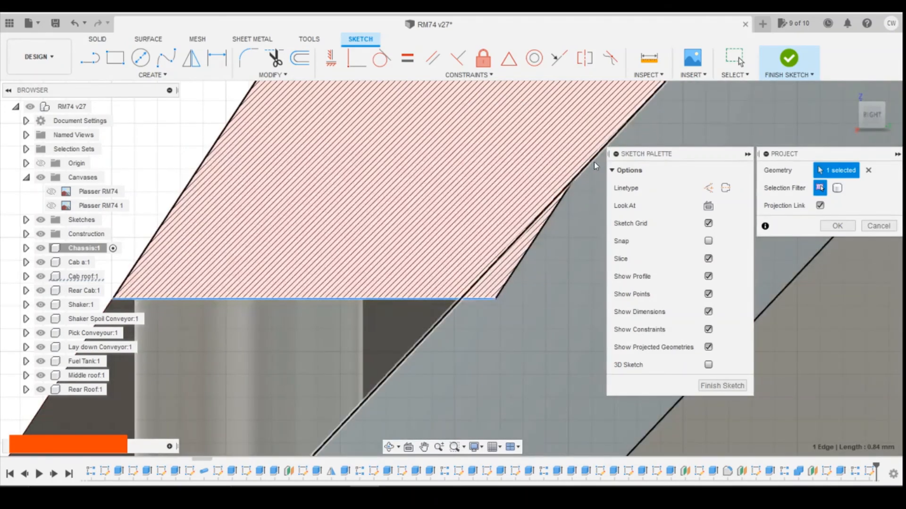
scroll(298, 256, "down", 3)
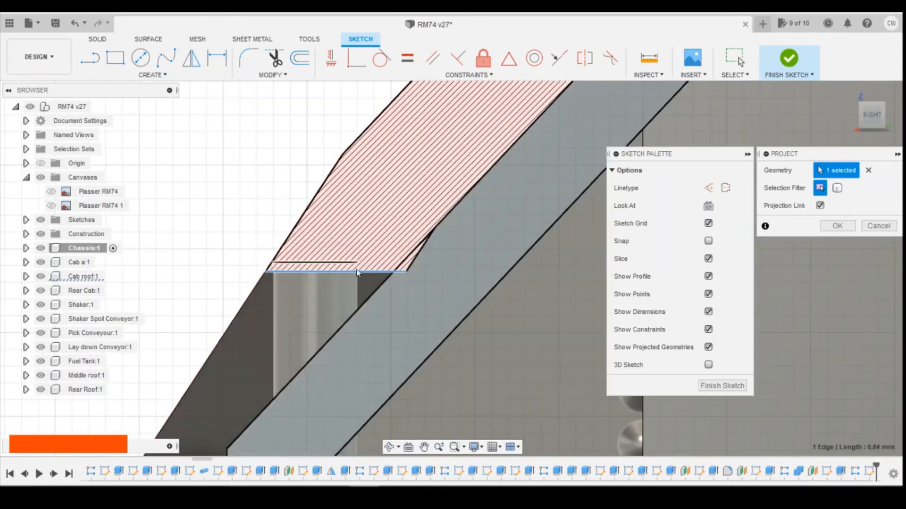
left_click(837, 226)
Draw two connected lines around the roof corner overlapping the post, from the projected edge up to the post's slanted outer edge.
scroll(433, 261, "up", 3)
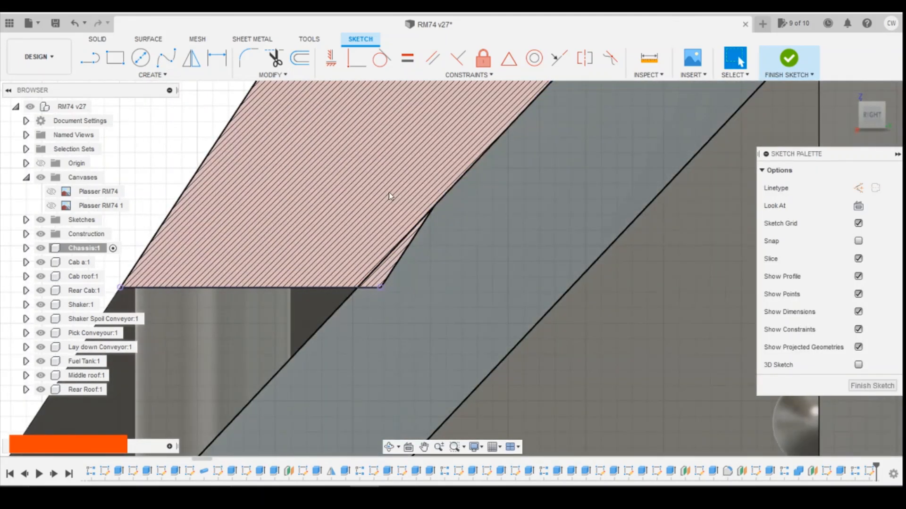
key("p")
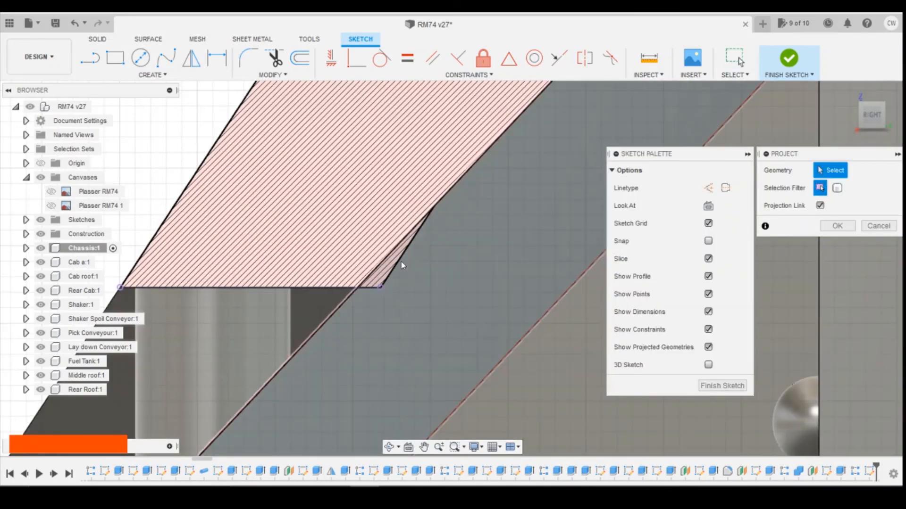
key("Escape")
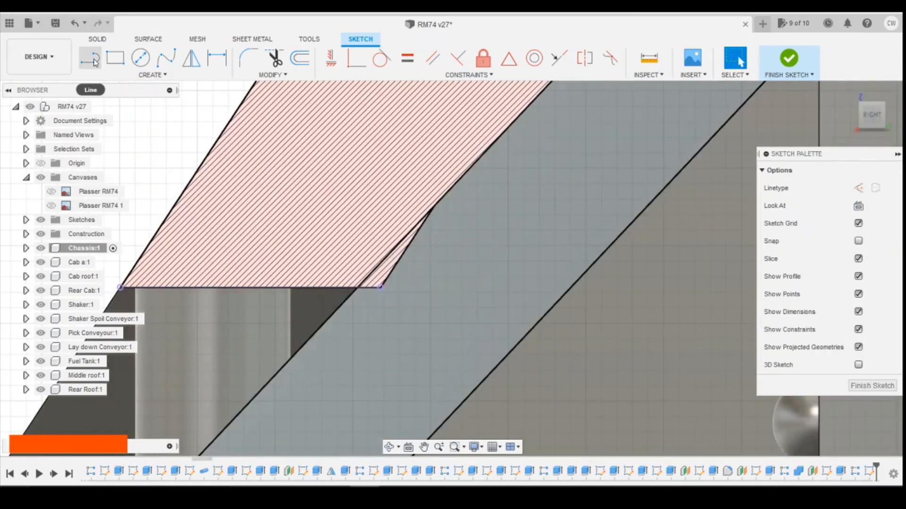
left_click(90, 58)
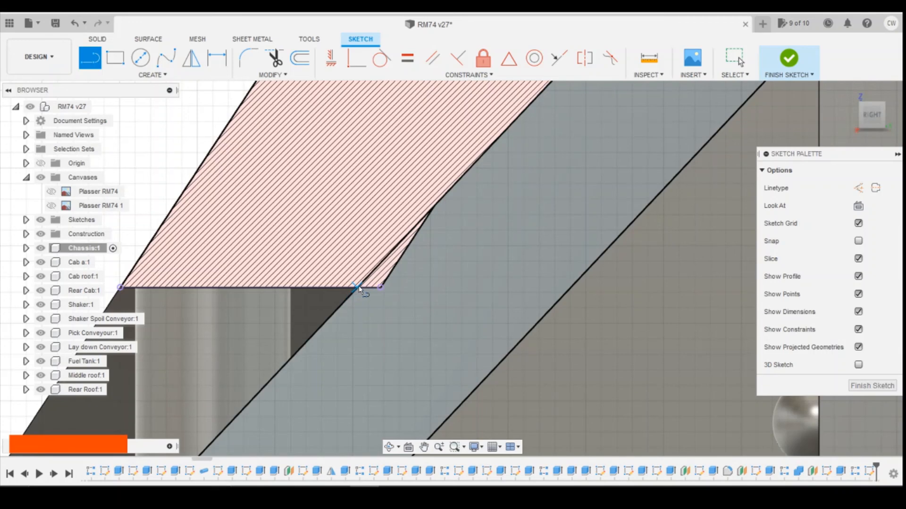
left_click(402, 287)
left_click(434, 207)
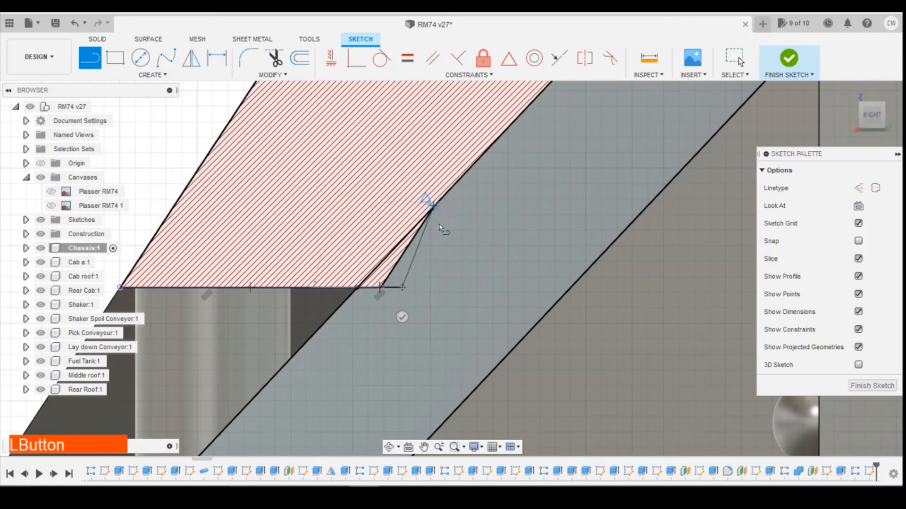
key("Escape")
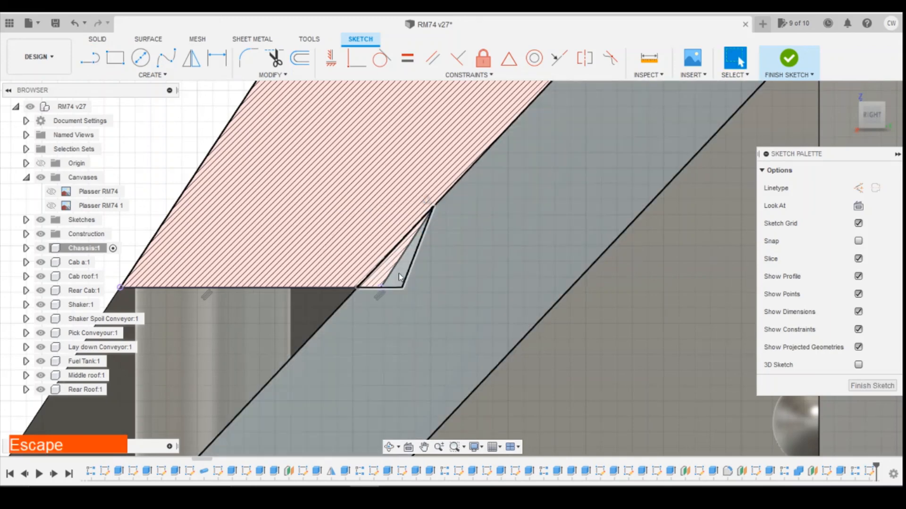
Extrude the small triangular profile at the roof corner by -0.70 mm as a cut through the post's top.
left_click(399, 273)
right_click(398, 273)
left_click(402, 323)
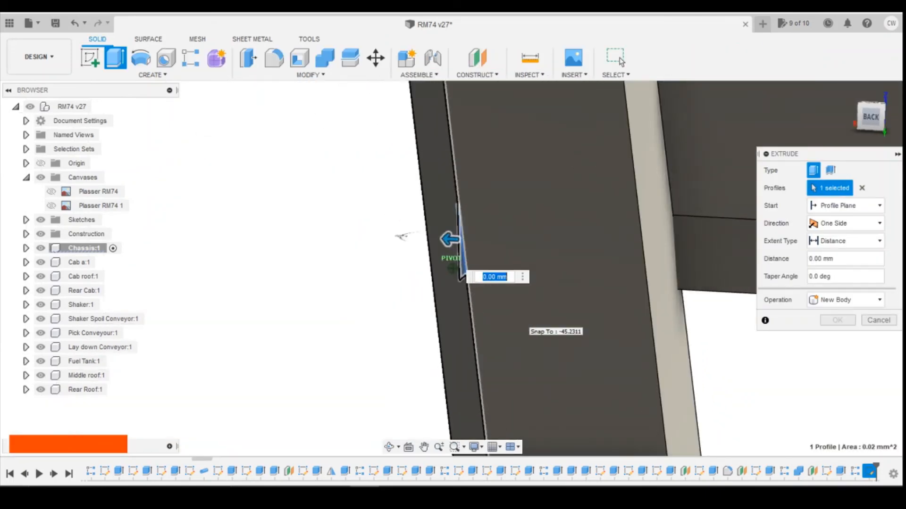
mouse_move(521, 323)
middle_mouse_down("shift")
mouse_move(453, 236)
mouse_move(509, 248)
middle_mouse_up("shift")
scroll(834, 134, "up", 4)
scroll(808, 125, "down", 3)
scroll(777, 132, "up", 5)
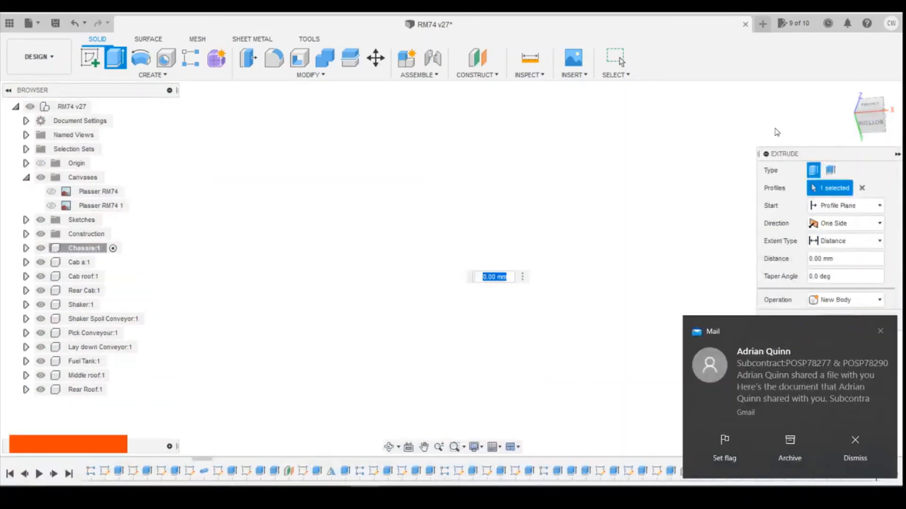
left_click(879, 332)
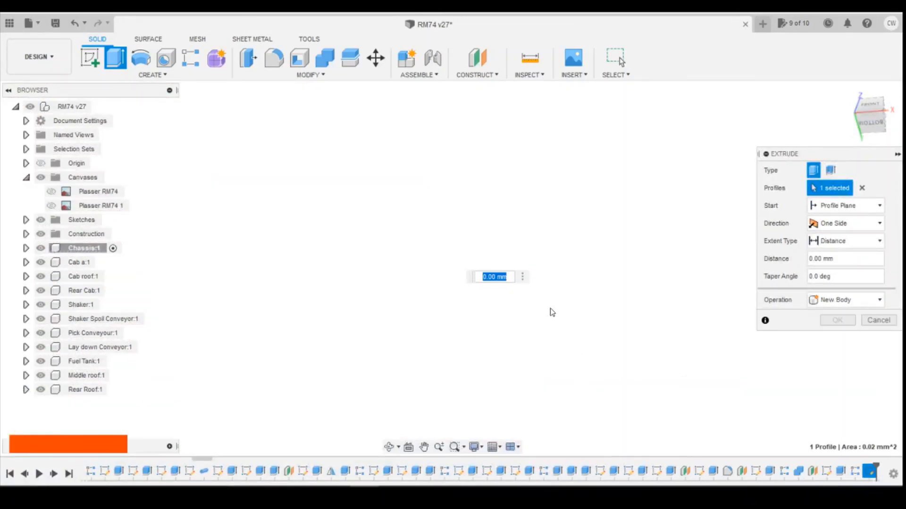
scroll(564, 291, "down", 6)
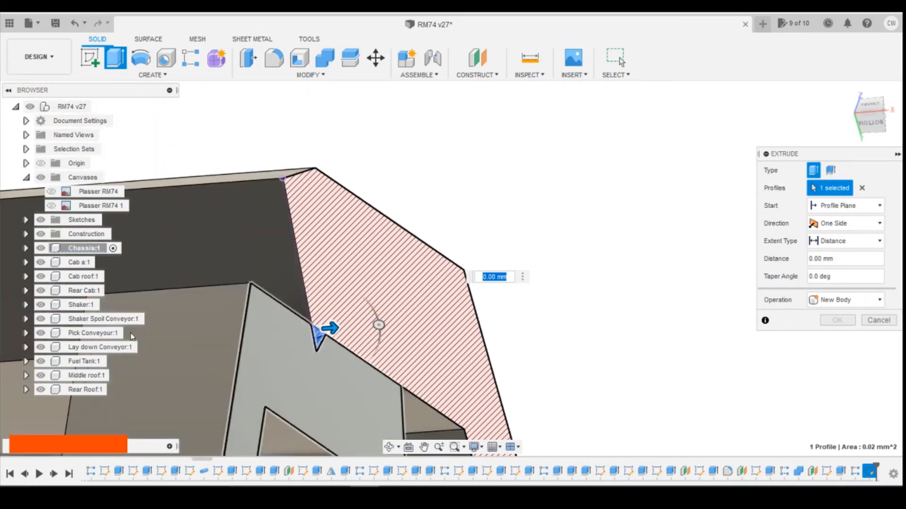
middle_click_drag(132, 336, 313, 373, "shift")
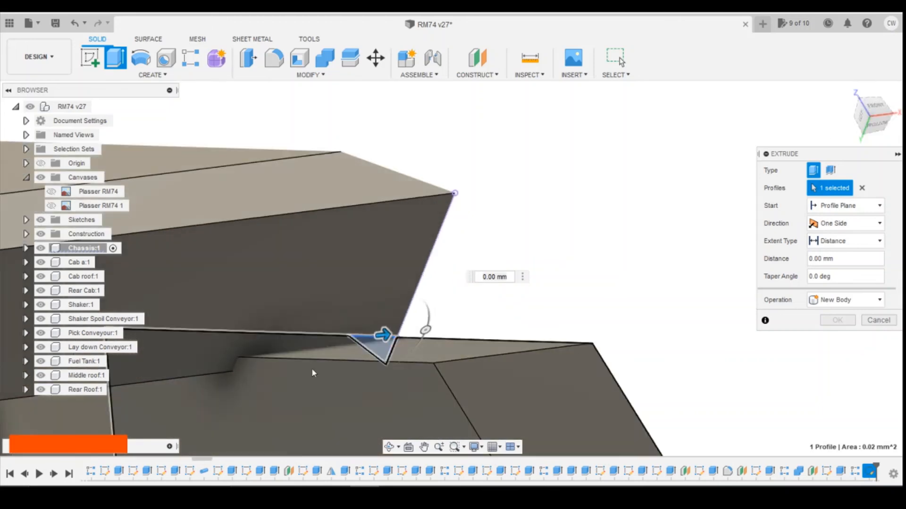
left_click_drag(382, 334, 203, 358)
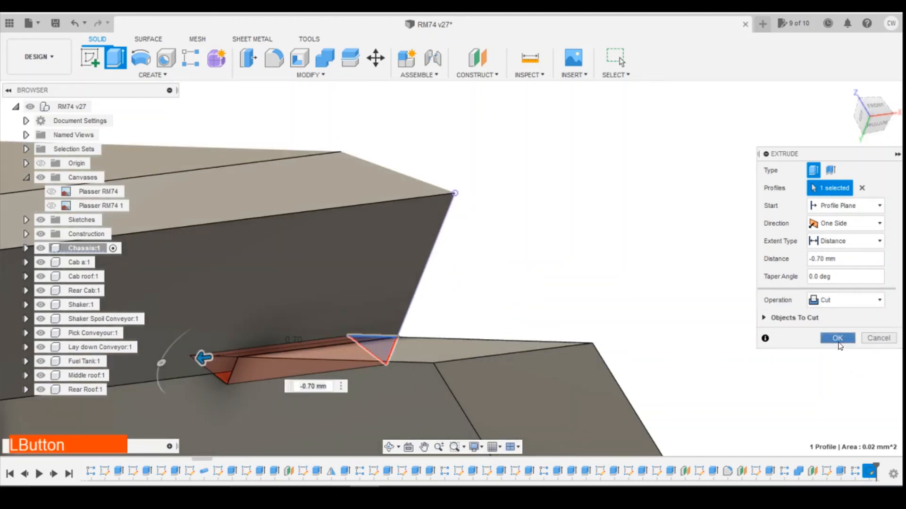
left_click(837, 339)
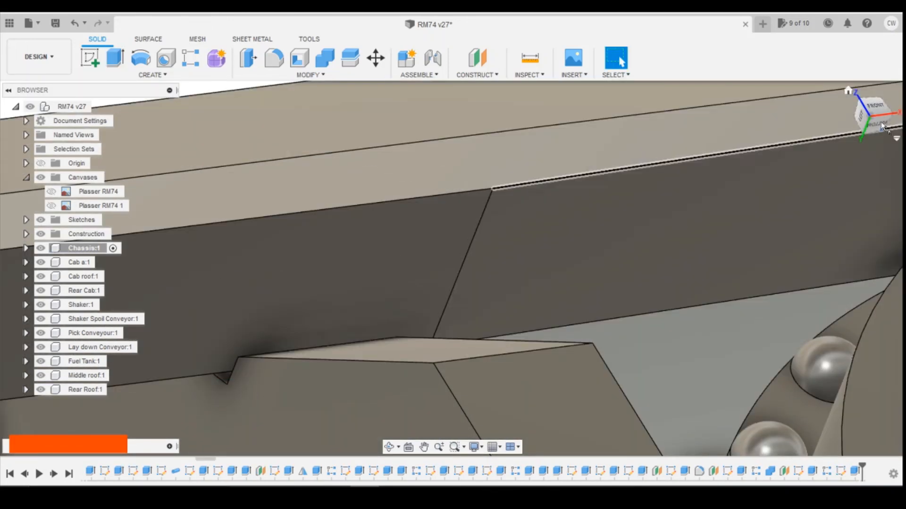
Examine the trimmed post tops beneath the cab roof and the overall machine from both sides.
scroll(466, 245, "down", 5)
middle_click_drag(448, 262, 606, 293, "shift")
scroll(601, 293, "down", 2)
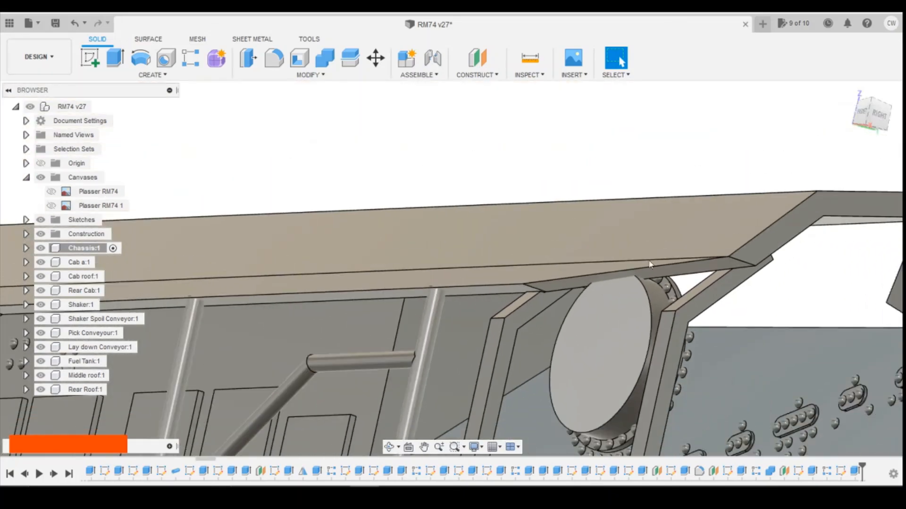
mouse_move(870, 115)
left_mouse_down()
mouse_move(5, 120)
mouse_move(877, 117)
mouse_move(871, 121)
mouse_move(855, 118)
mouse_move(881, 113)
left_mouse_up()
scroll(666, 286, "down", 5)
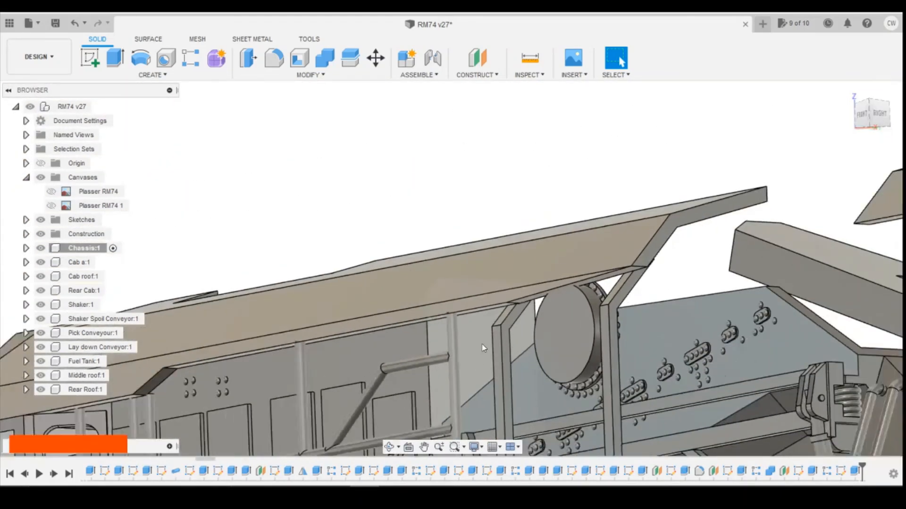
mouse_move(849, 150)
left_mouse_down()
mouse_move(848, 126)
mouse_move(891, 113)
left_mouse_up()
scroll(567, 259, "down", 3)
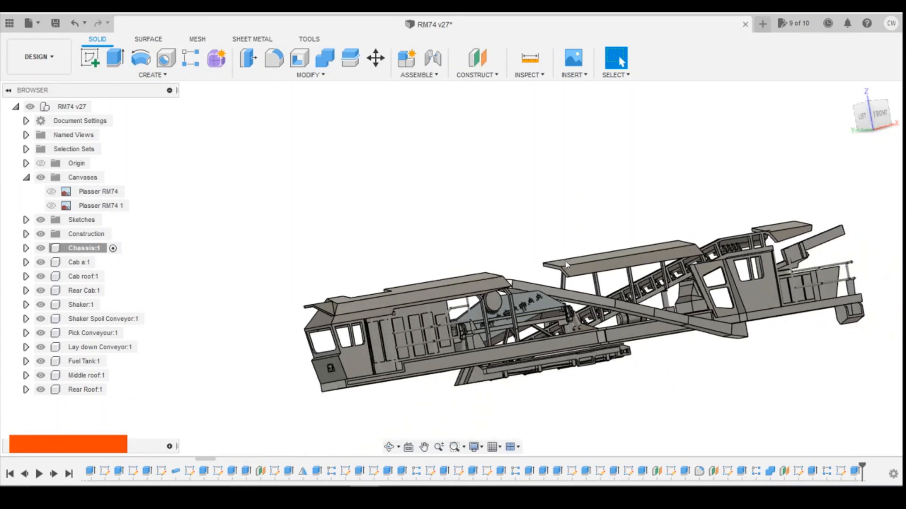
scroll(567, 326, "up", 4)
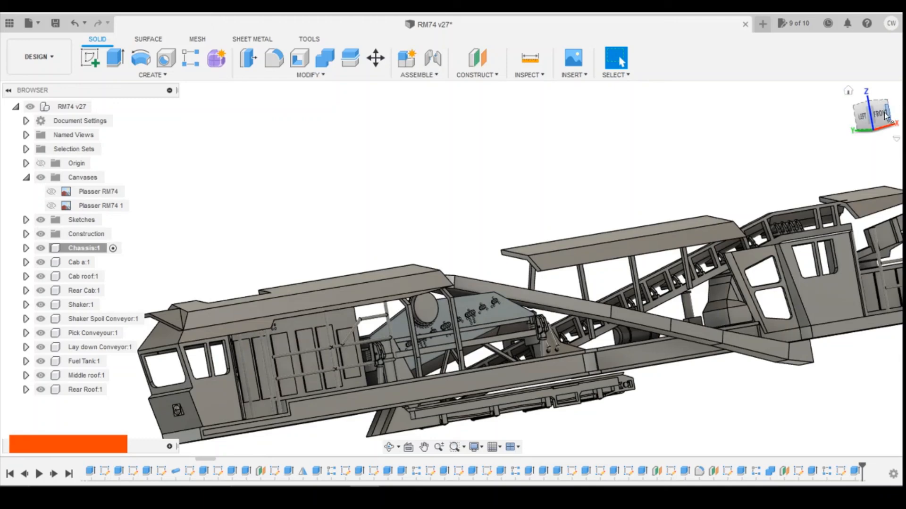
mouse_move(884, 116)
left_mouse_down()
mouse_move(880, 135)
mouse_move(839, 140)
left_mouse_up()
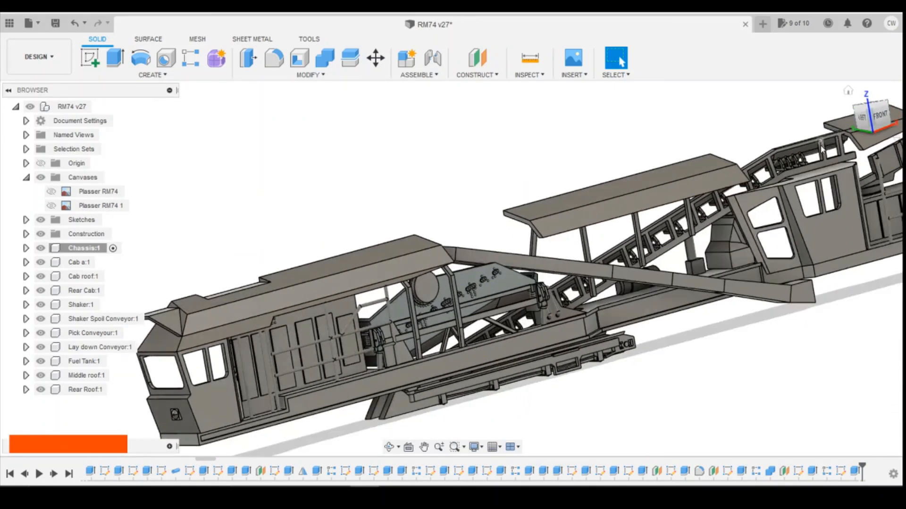